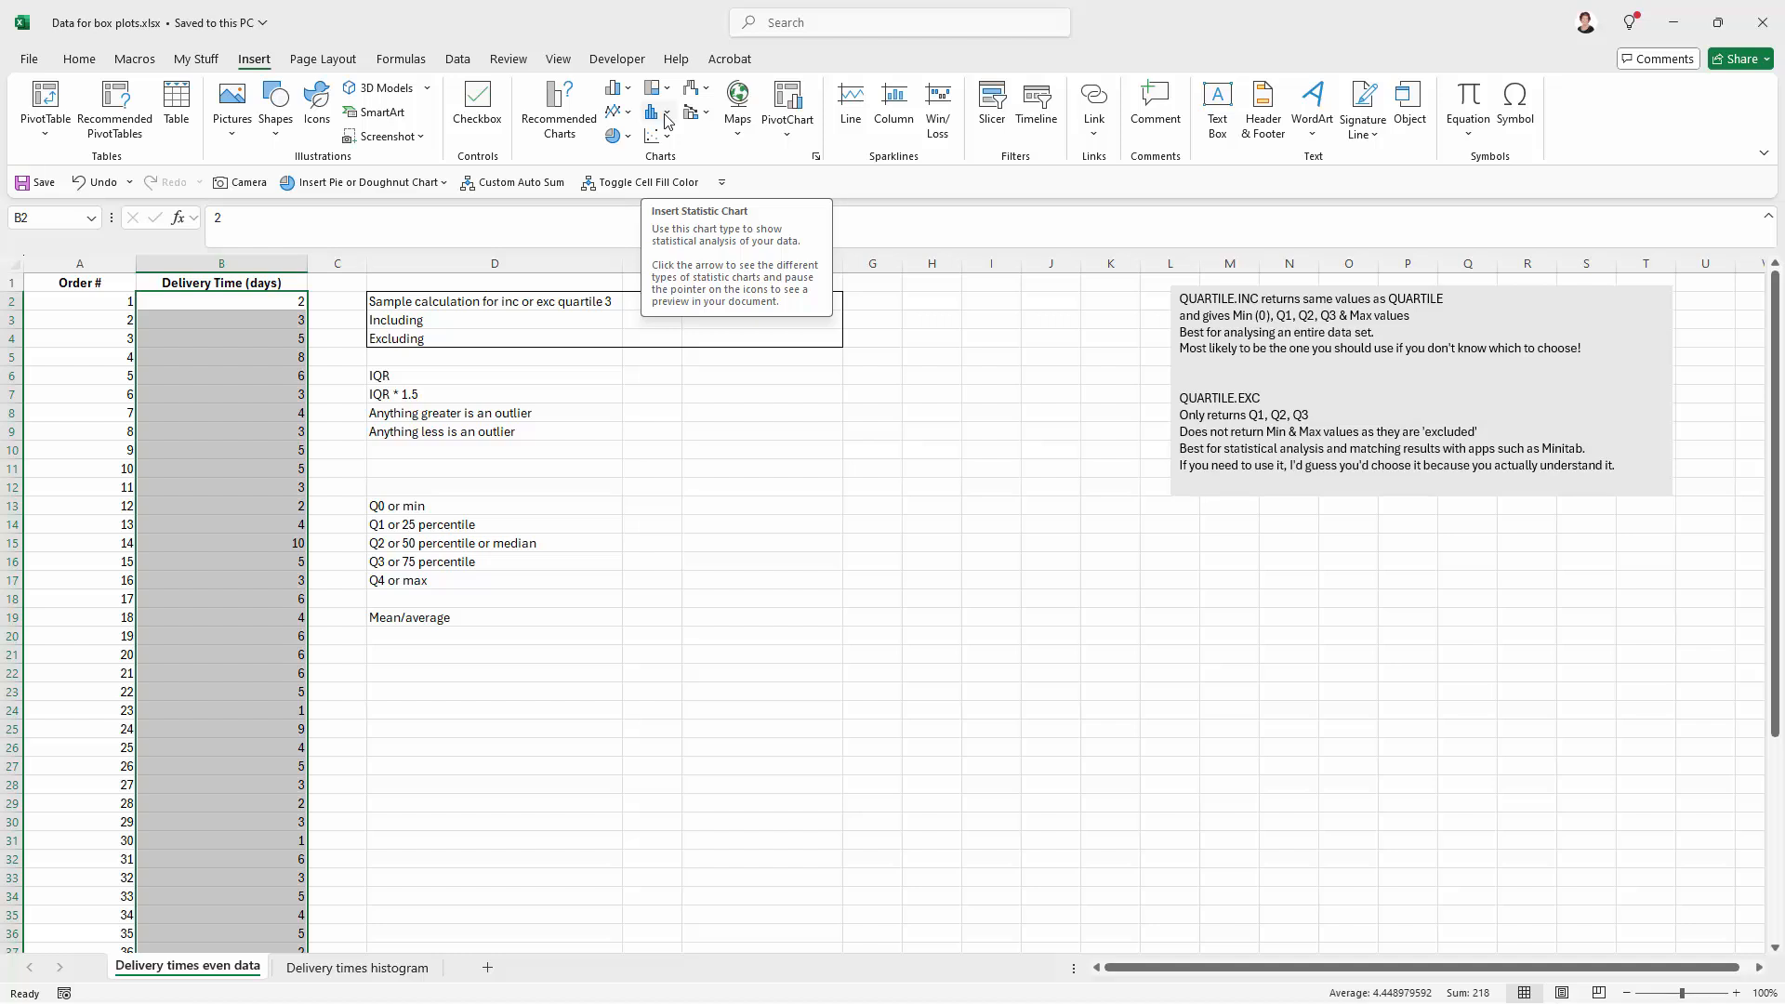
Insert a Box and Whisker chart of the Delivery Time data and reshape it tall and narrow beside the quartile labels.
{"action": "left_click", "coordinate": [667, 114]}
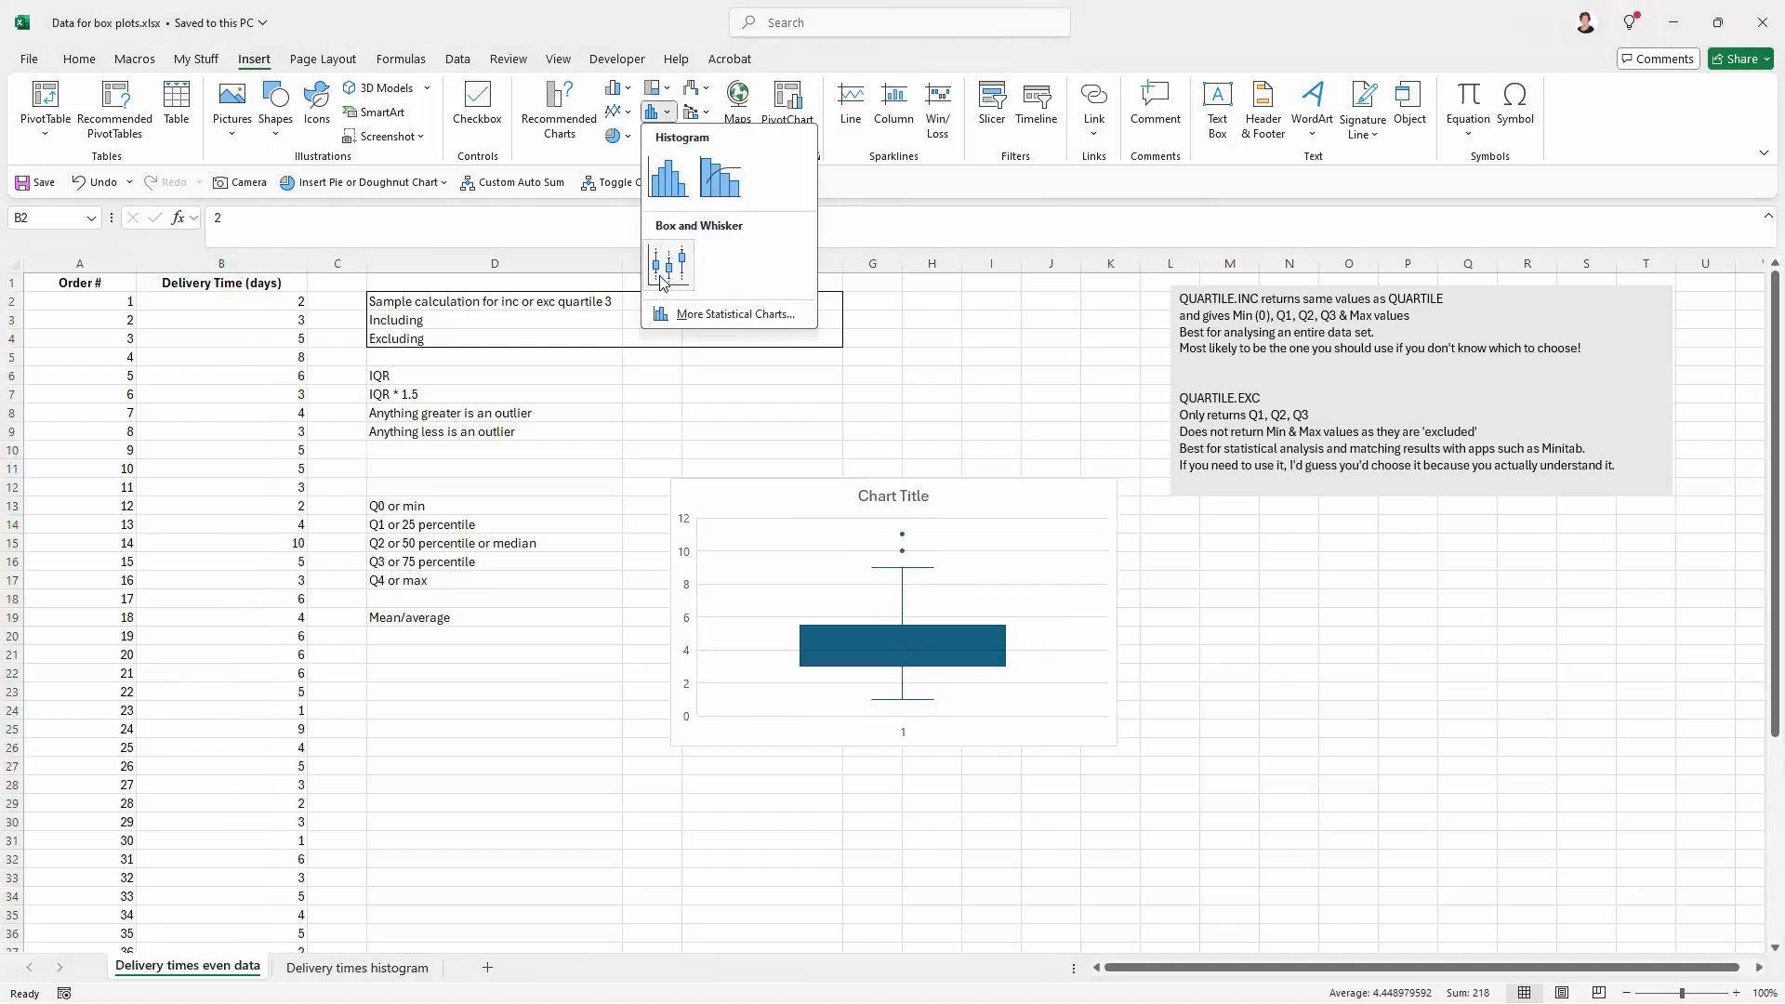
{"action": "left_click", "coordinate": [673, 270]}
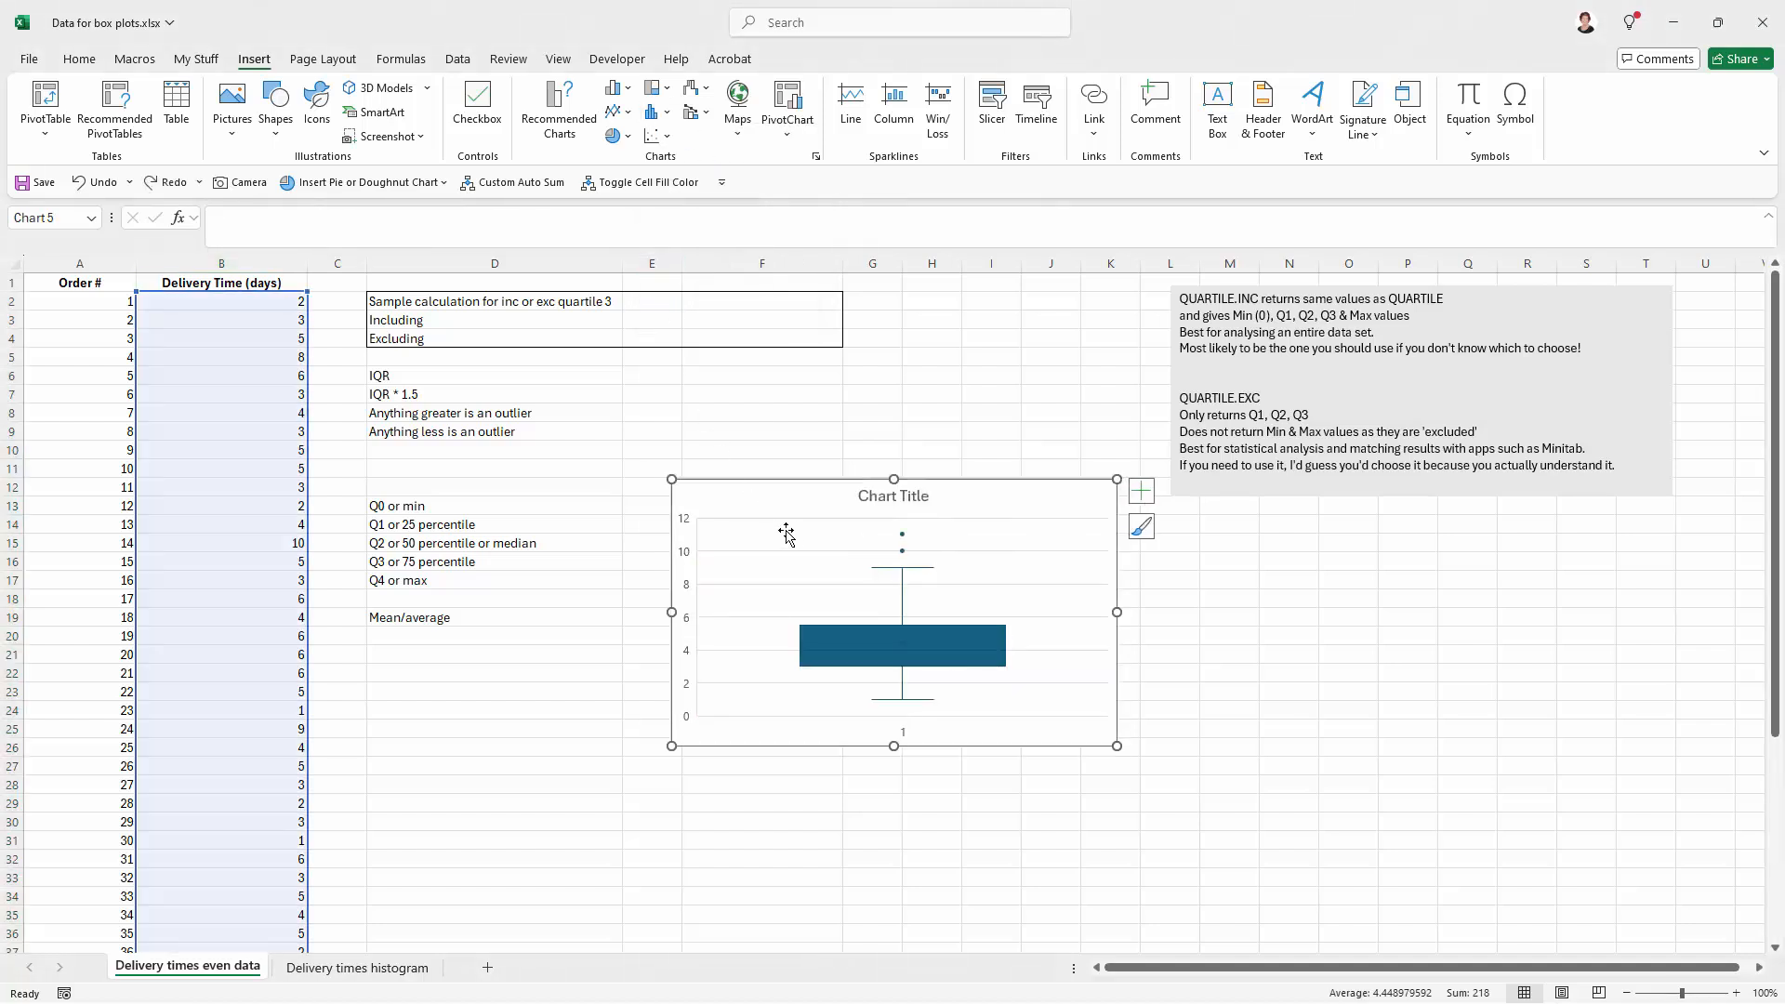
{"action": "left_click_drag", "start_coordinate": [752, 479], "coordinate": [722, 397]}
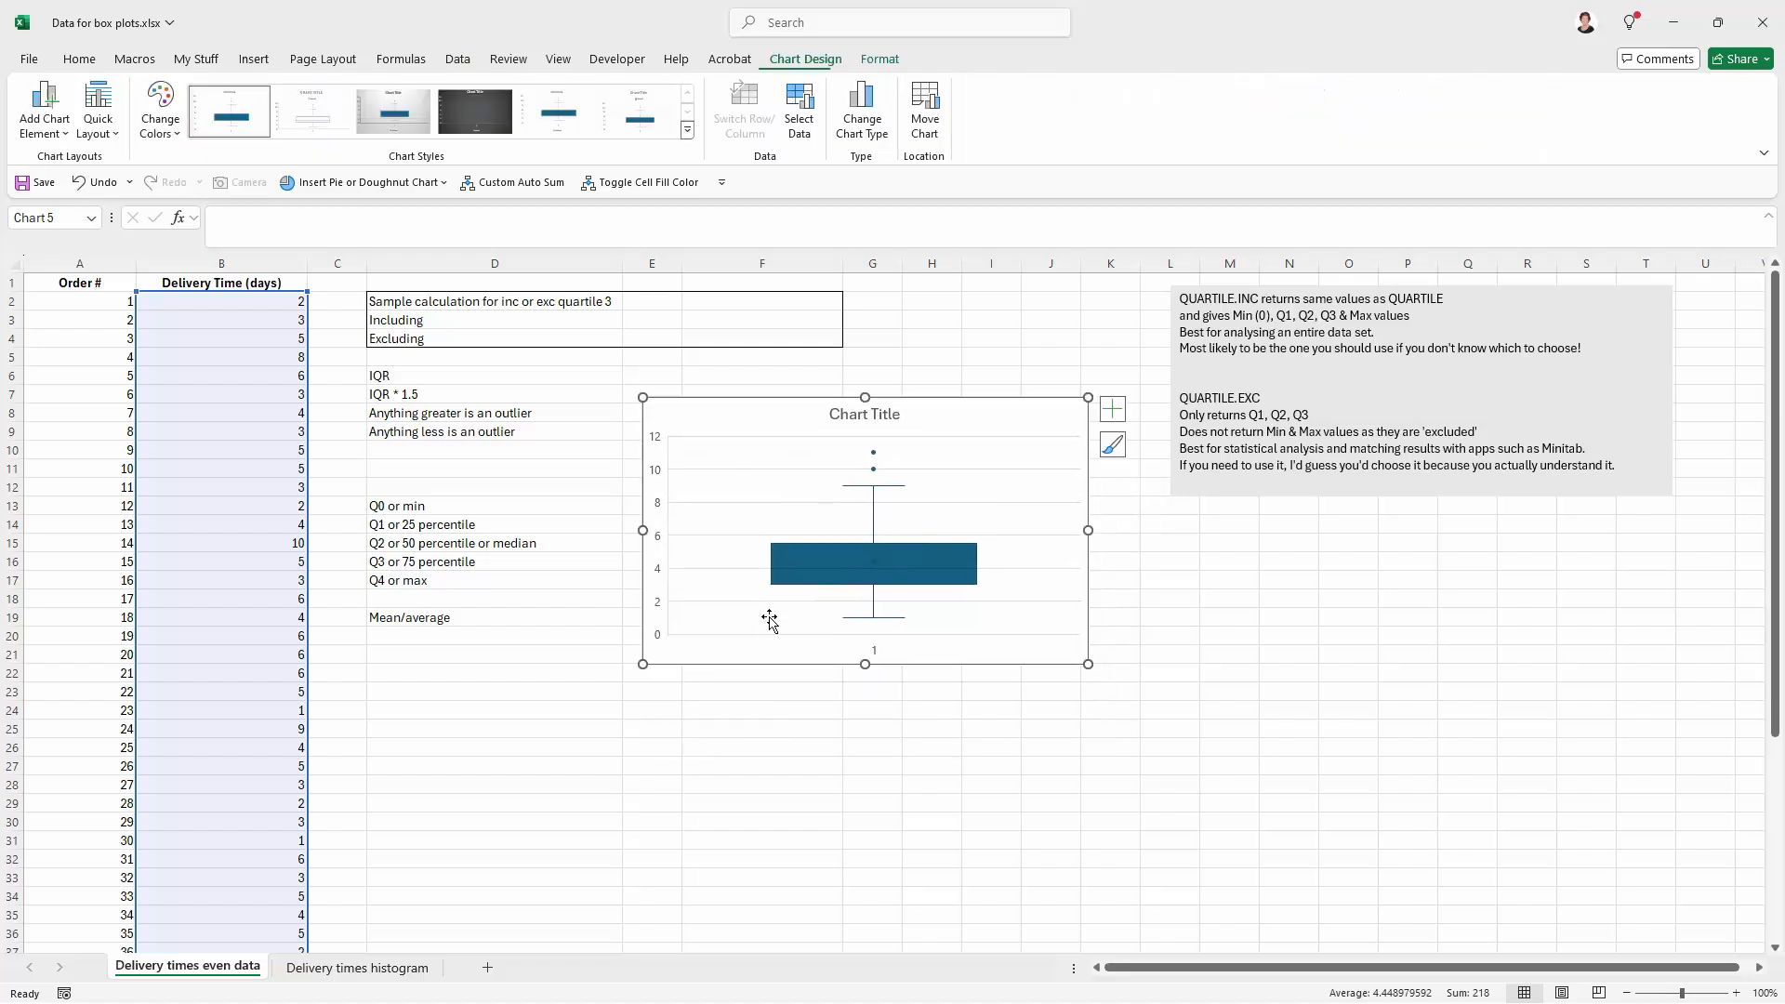
{"action": "left_click_drag", "start_coordinate": [866, 671], "coordinate": [824, 837]}
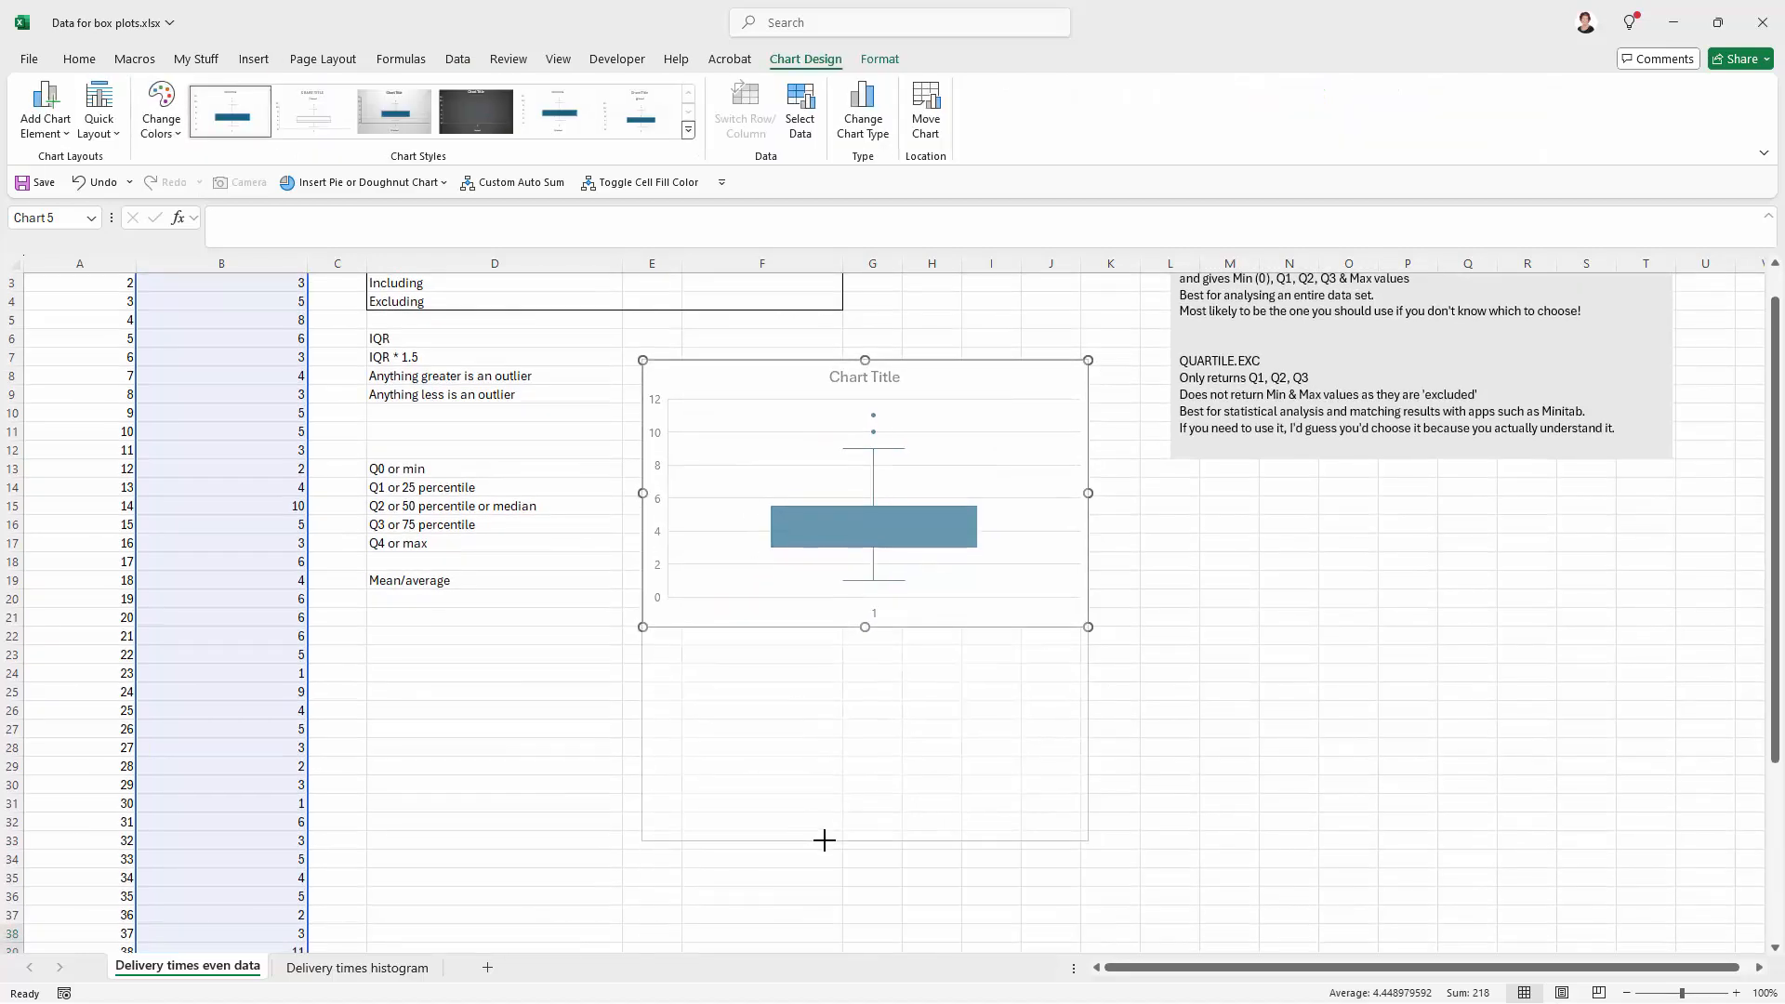
{"action": "left_click_drag", "start_coordinate": [1088, 600], "coordinate": [891, 600]}
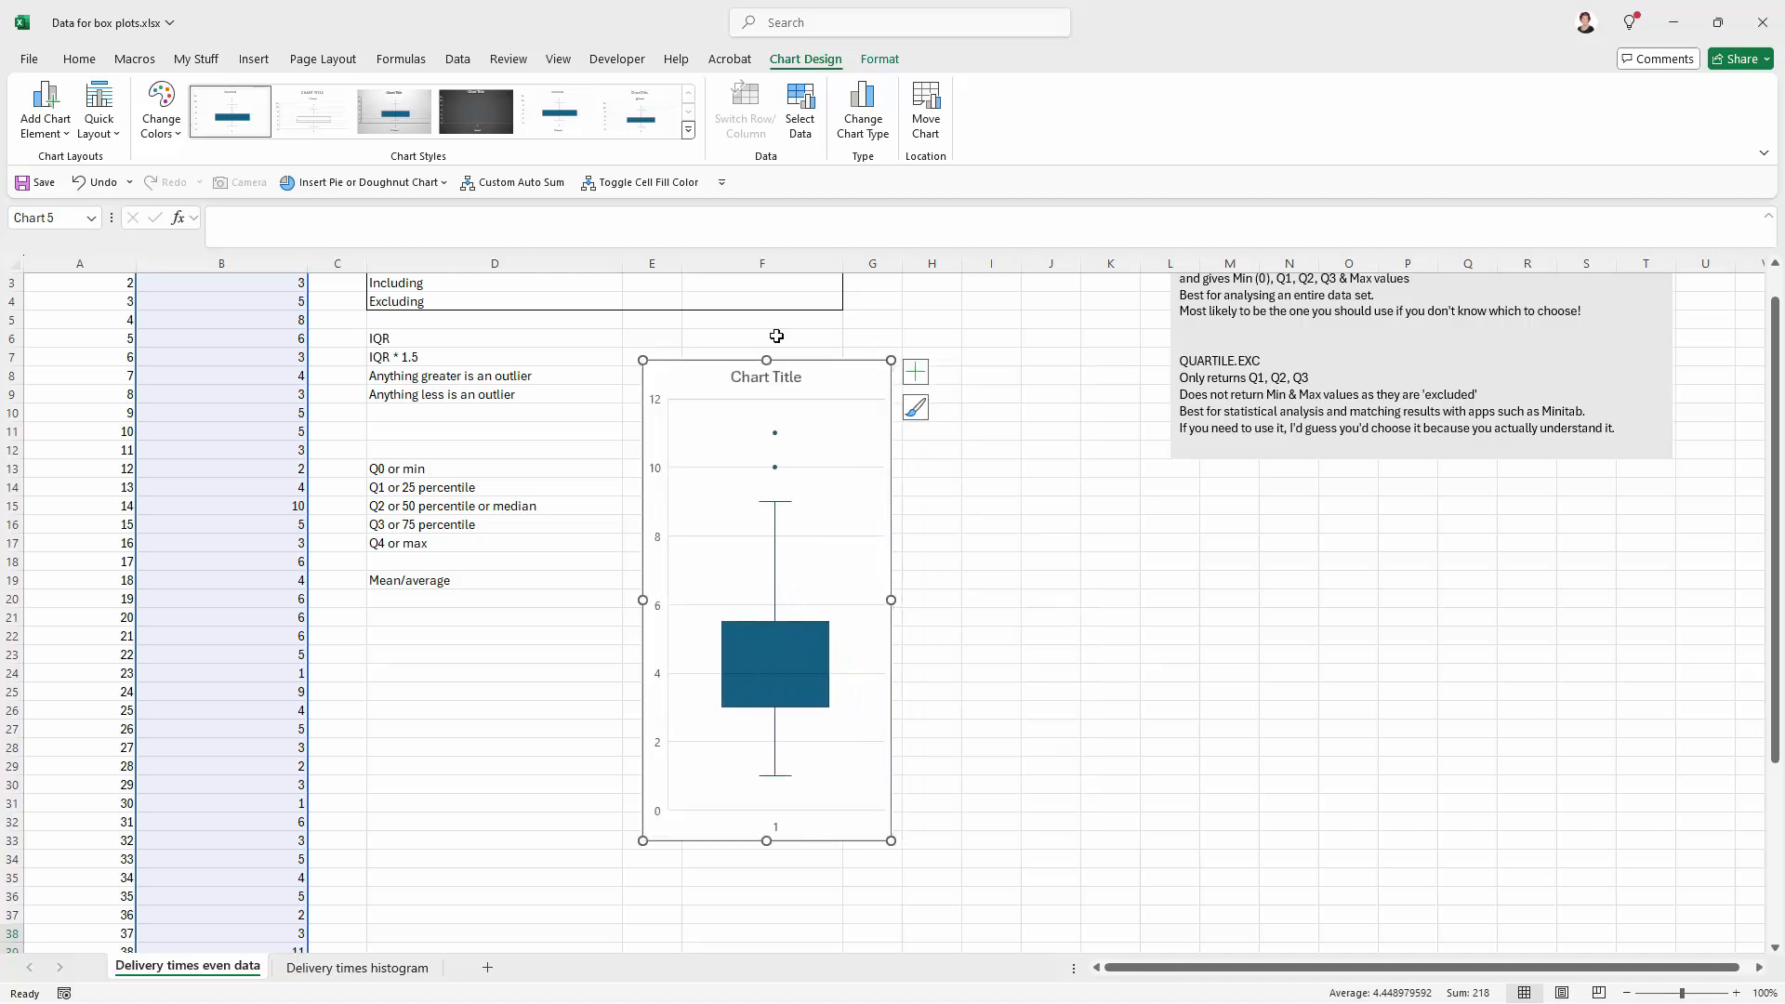
Delete the chart title and the horizontal category axis from the box plot.
{"action": "left_click", "coordinate": [768, 379]}
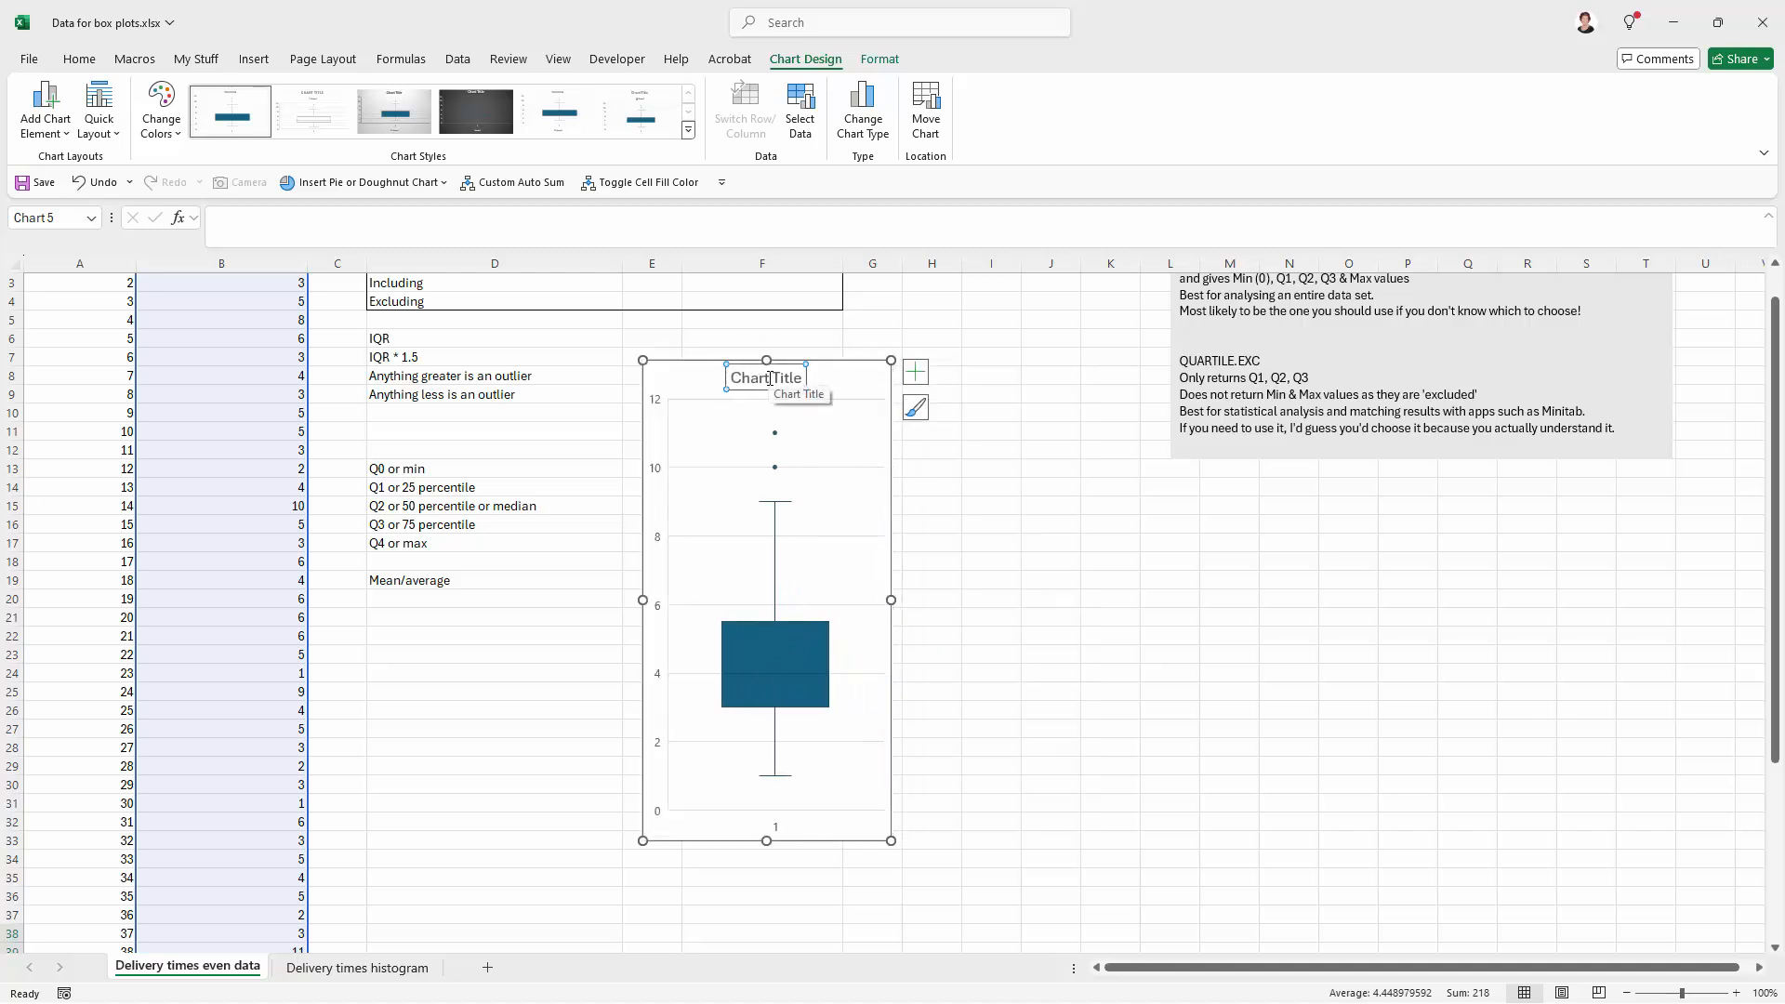
{"action": "key", "text": "Delete"}
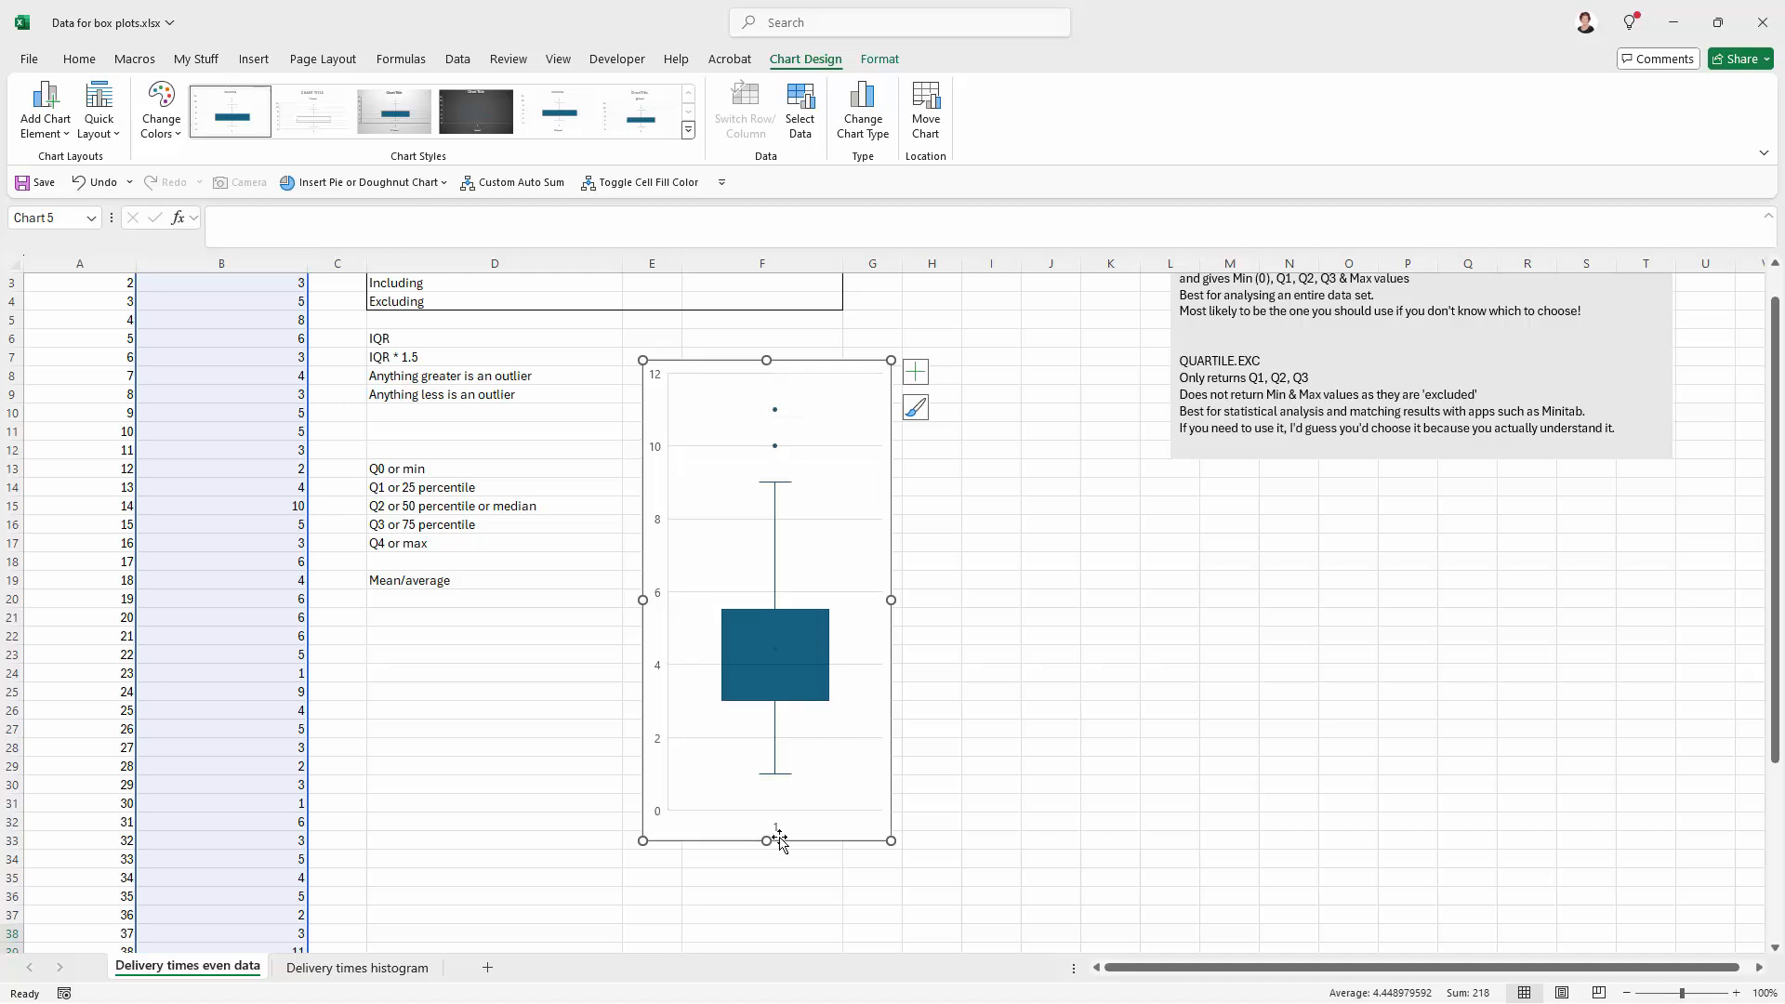
{"action": "left_click", "coordinate": [757, 826]}
{"action": "key", "text": "Delete"}
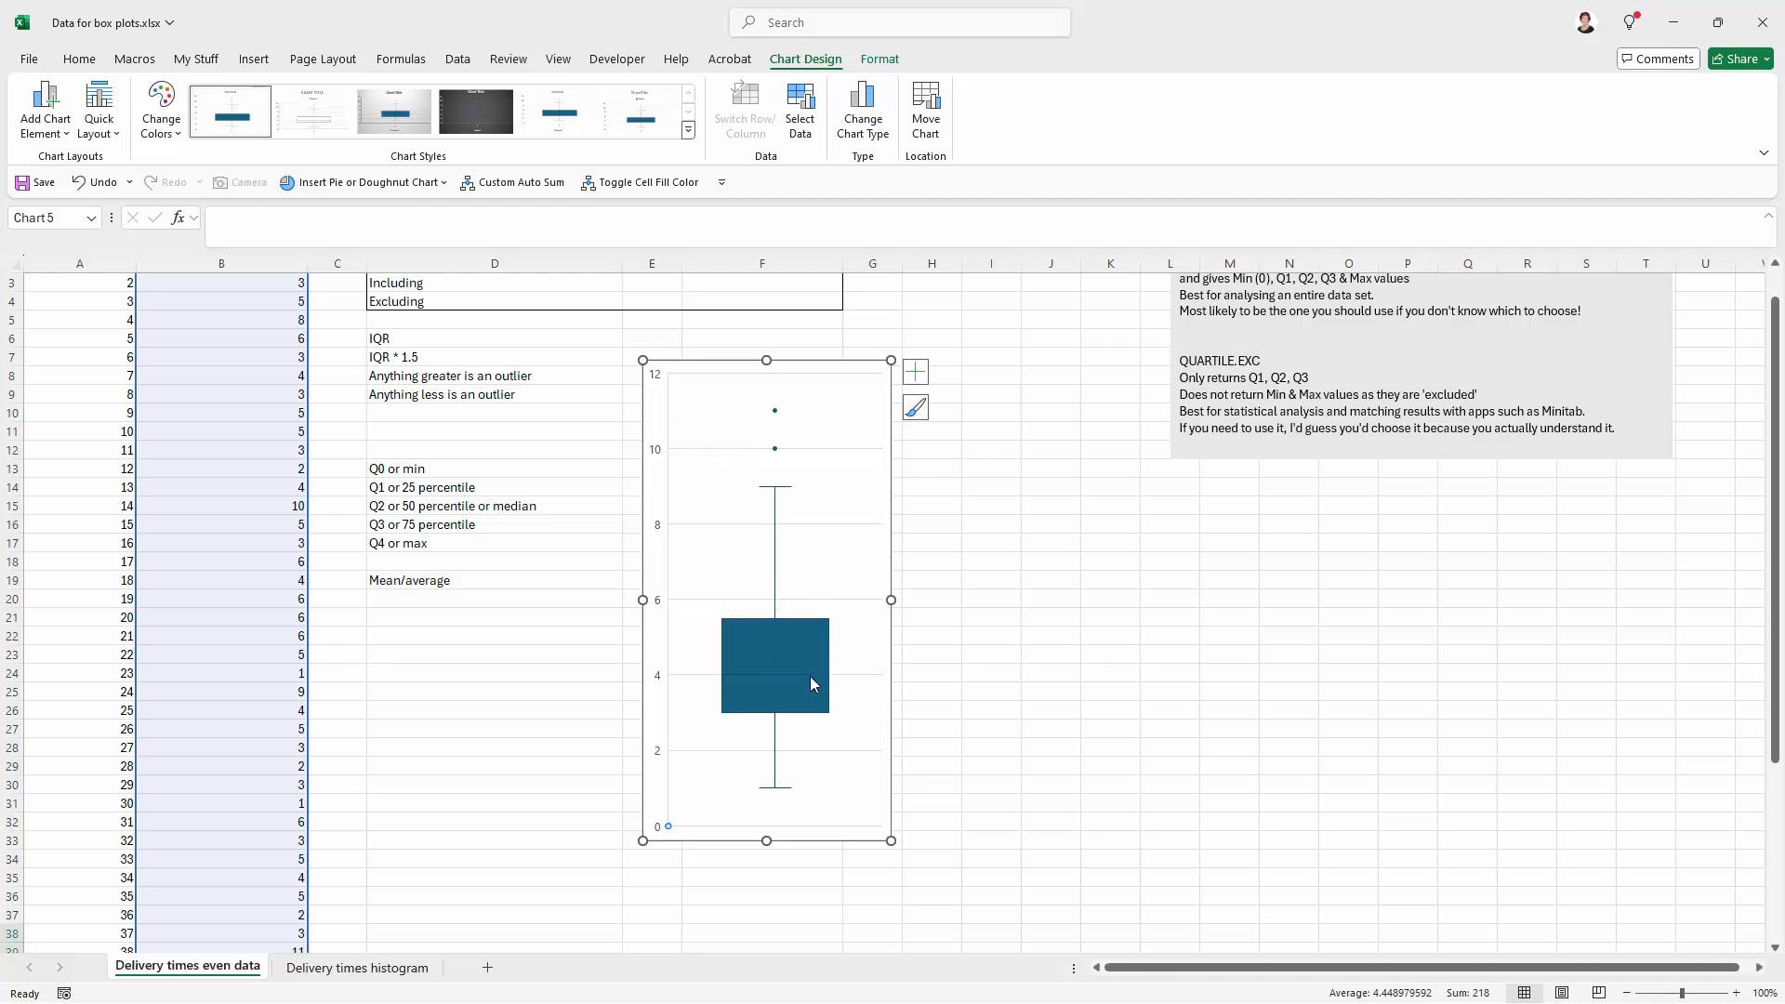
Fill the box plot's data series with a solid light green theme colour and close the series formatting.
{"action": "left_click", "coordinate": [786, 658]}
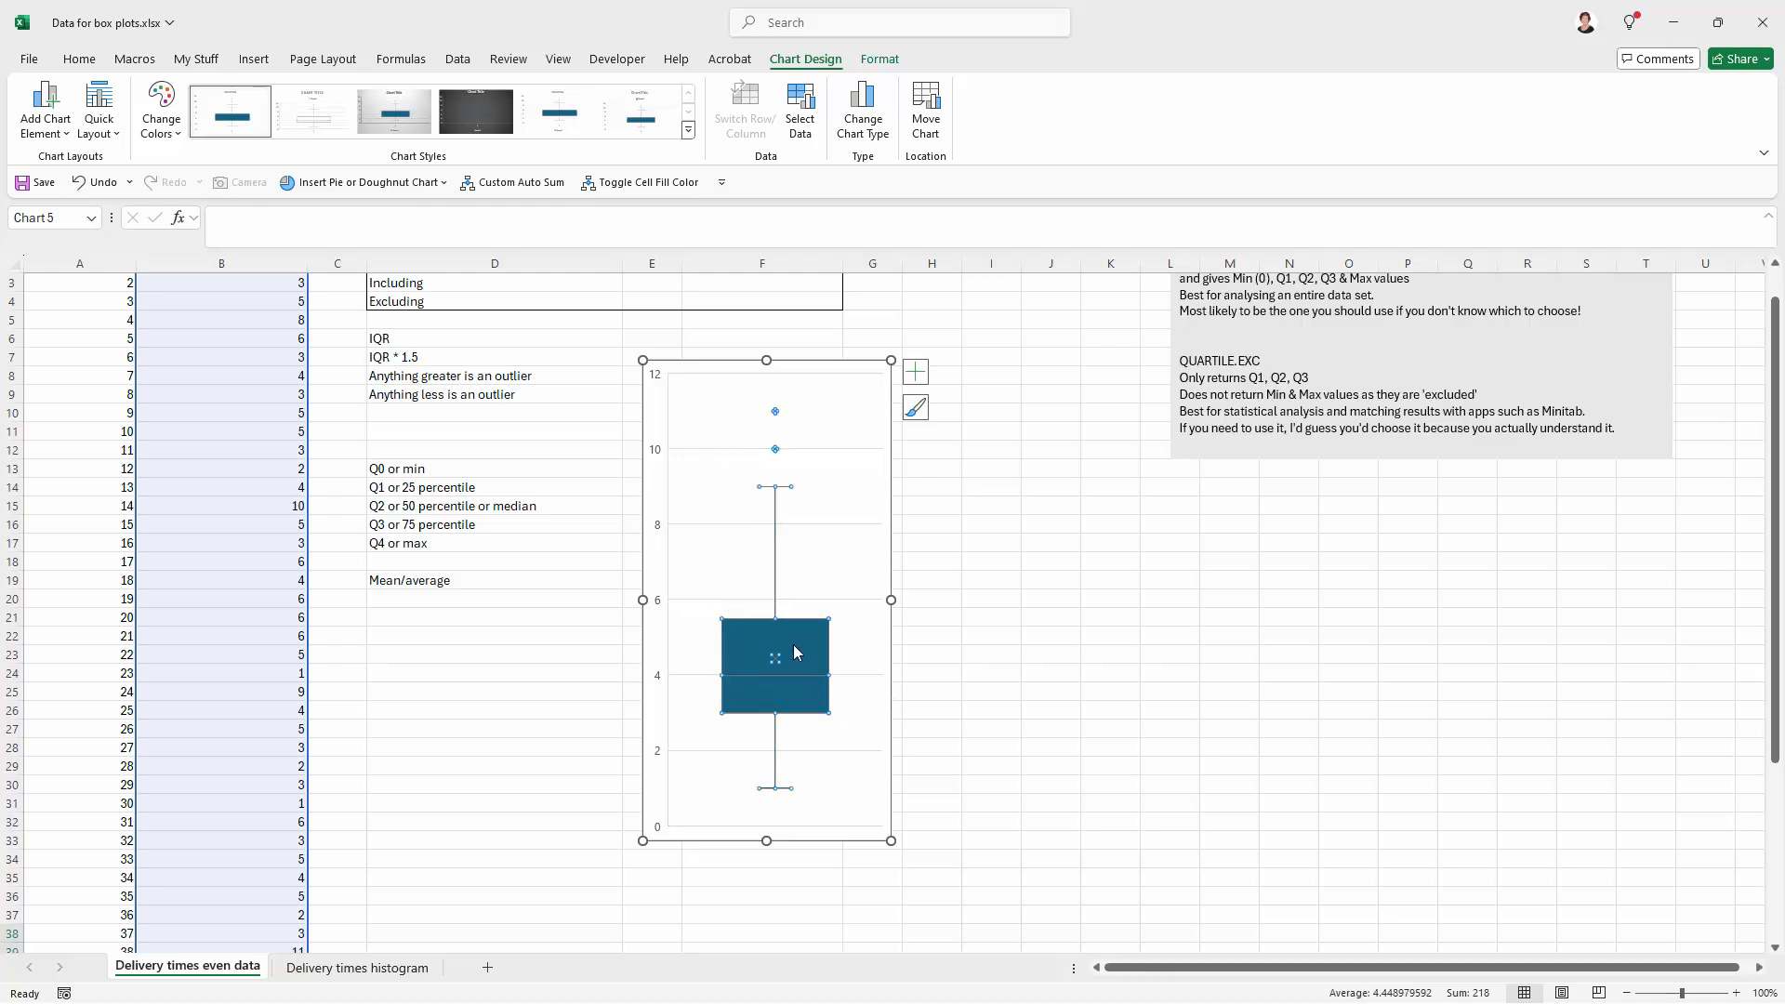
{"action": "right_click", "coordinate": [795, 645]}
{"action": "left_click", "coordinate": [850, 846]}
{"action": "left_click_drag", "start_coordinate": [1540, 329], "coordinate": [1162, 406]}
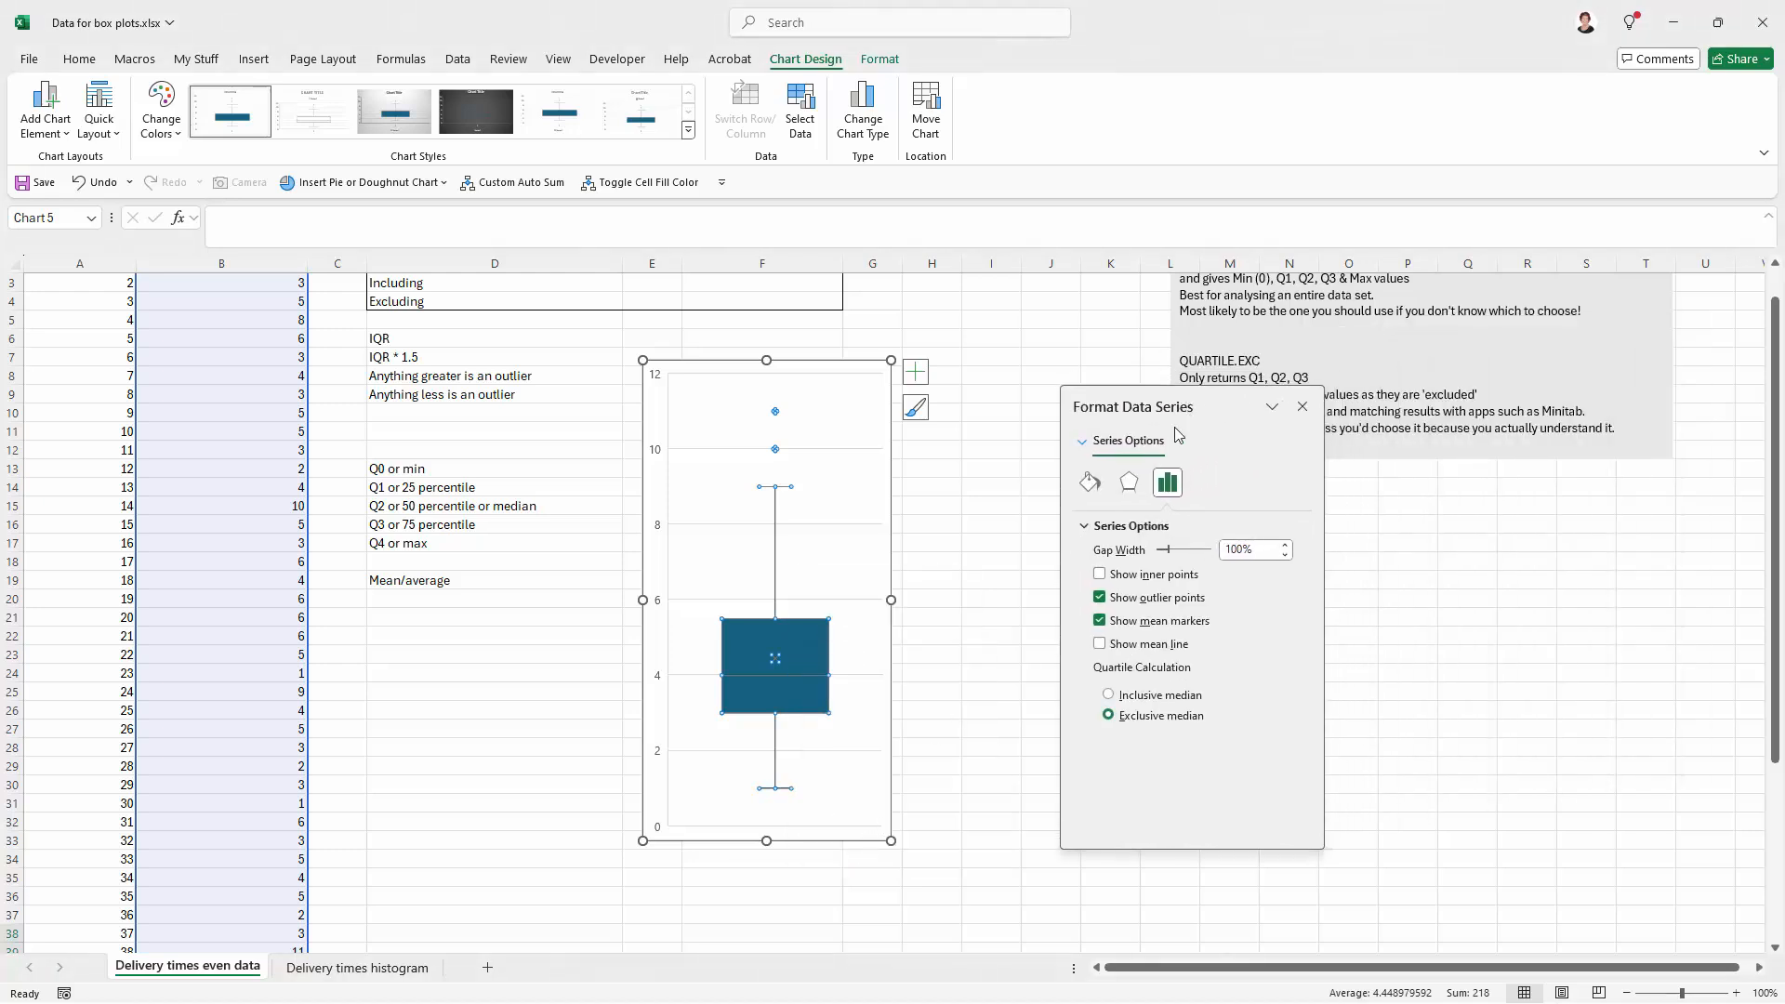
{"action": "left_click", "coordinate": [1090, 481]}
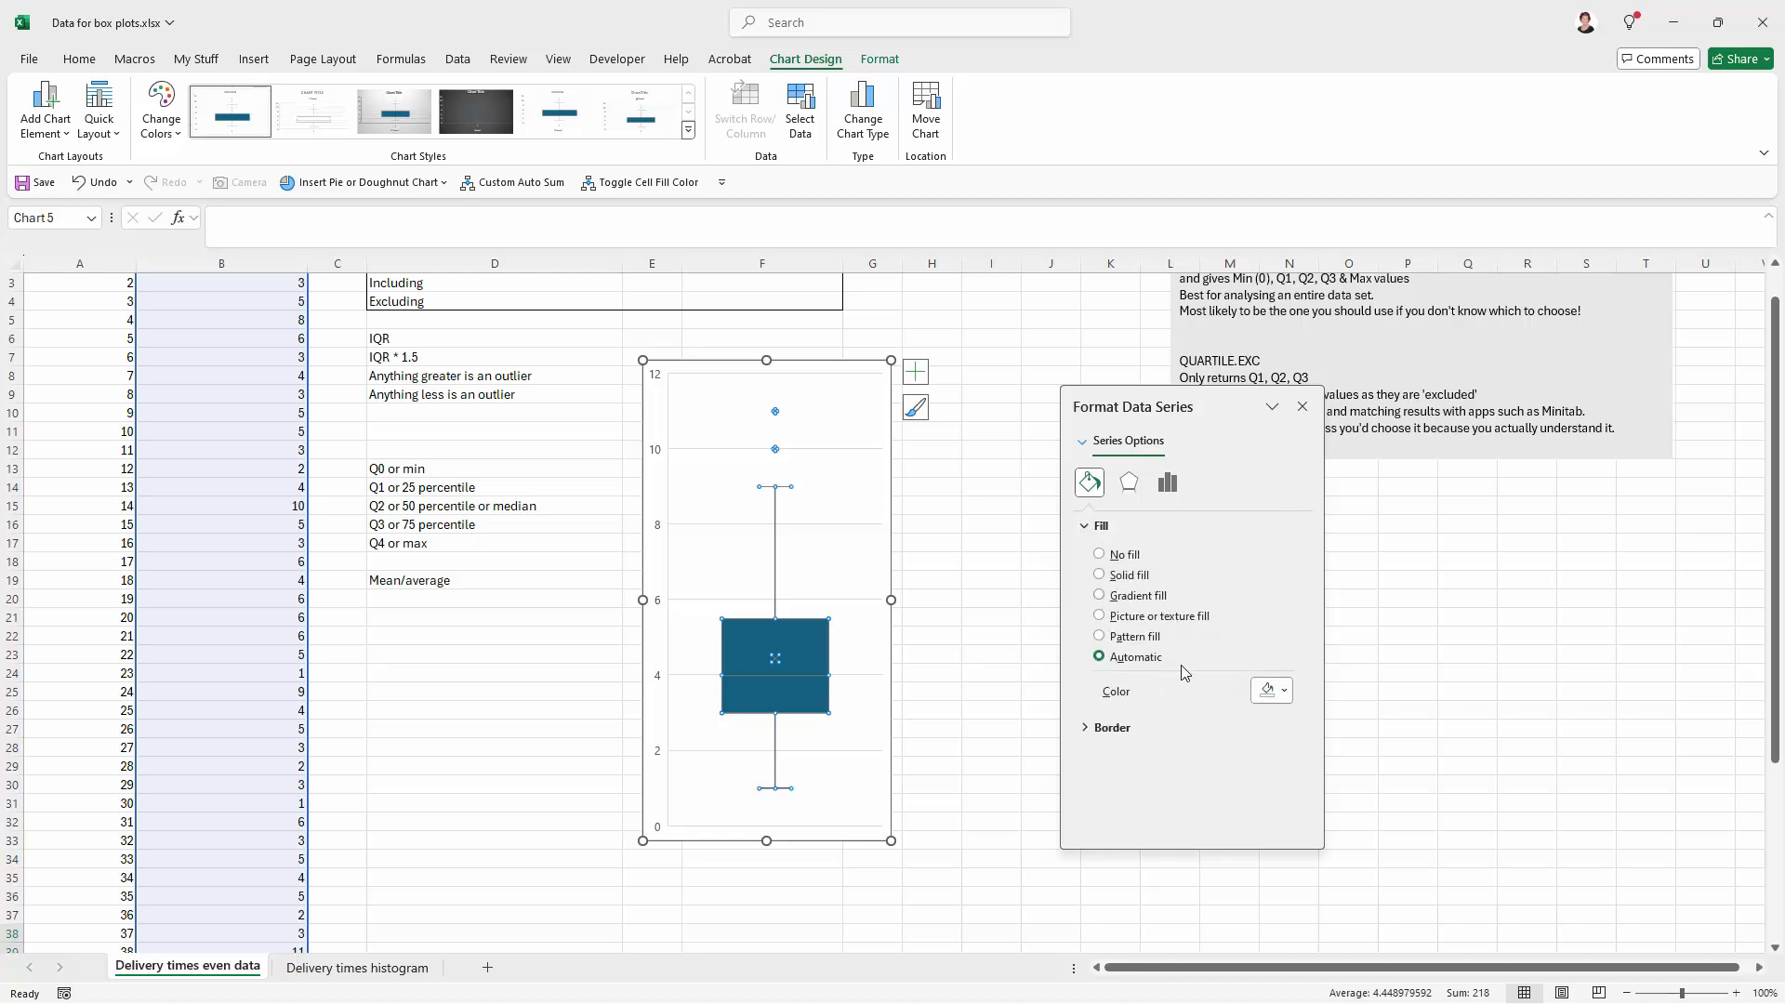
{"action": "left_click", "coordinate": [1272, 691]}
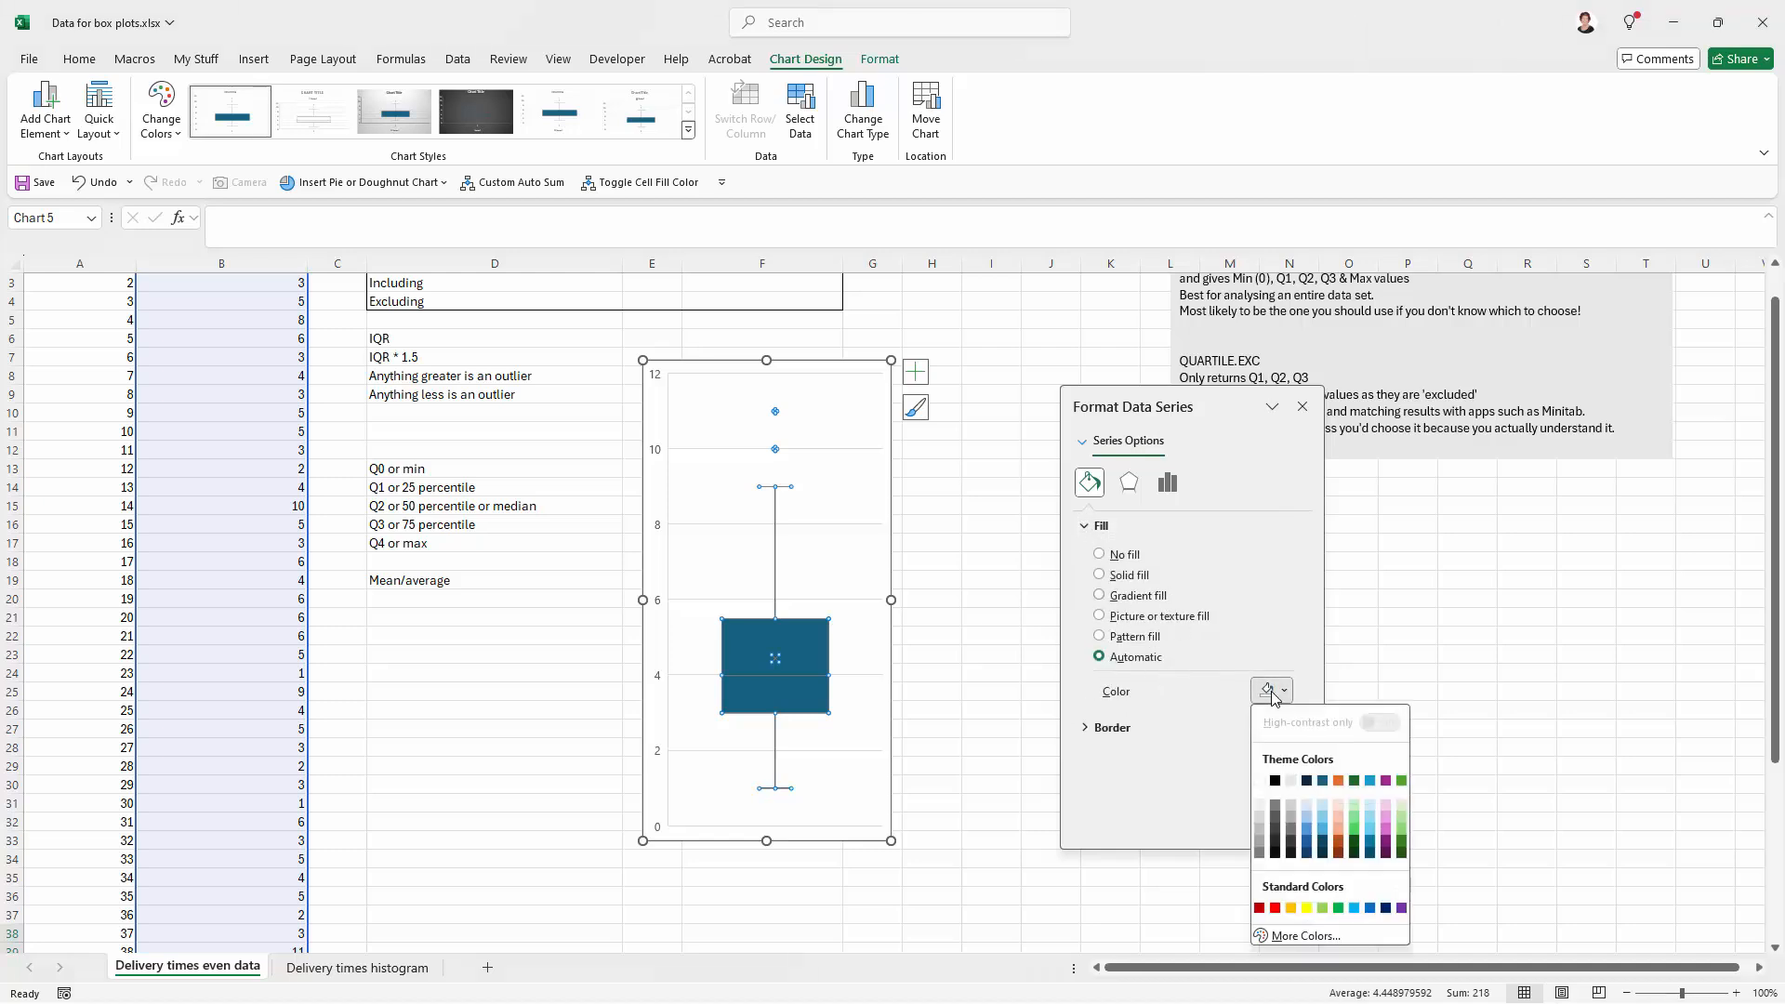
{"action": "left_click", "coordinate": [1358, 807]}
{"action": "left_click", "coordinate": [995, 785]}
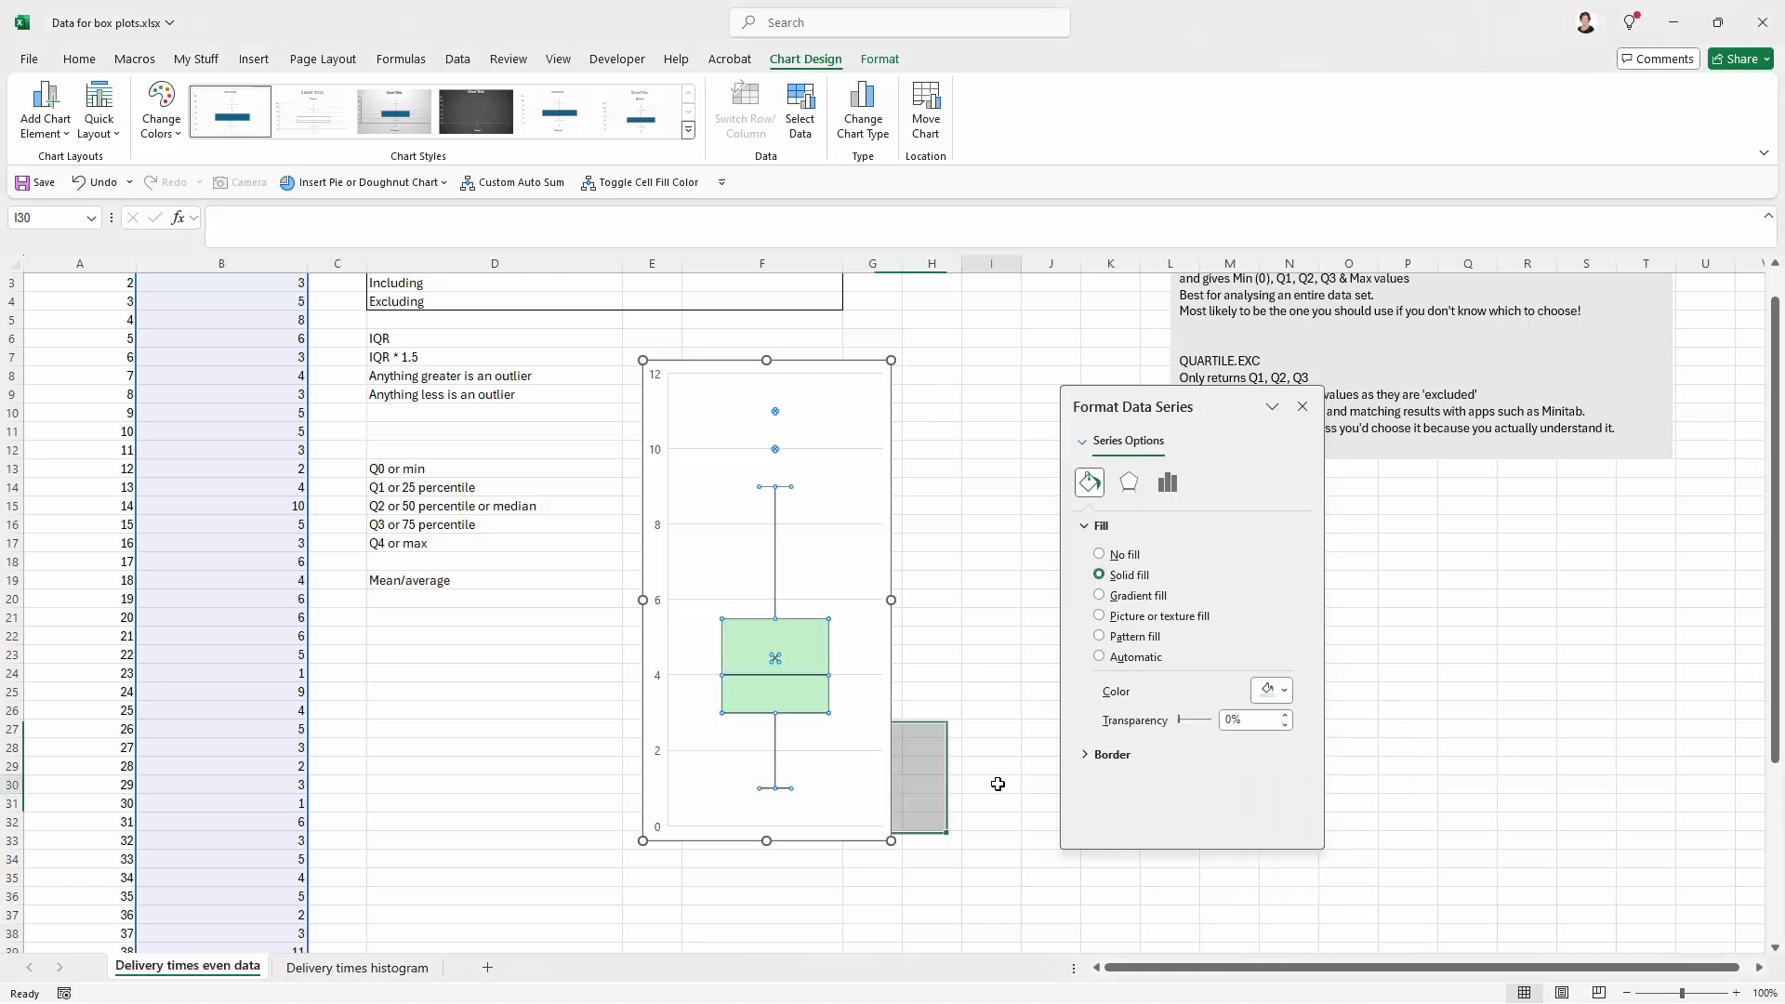
{"action": "left_click", "coordinate": [1301, 407]}
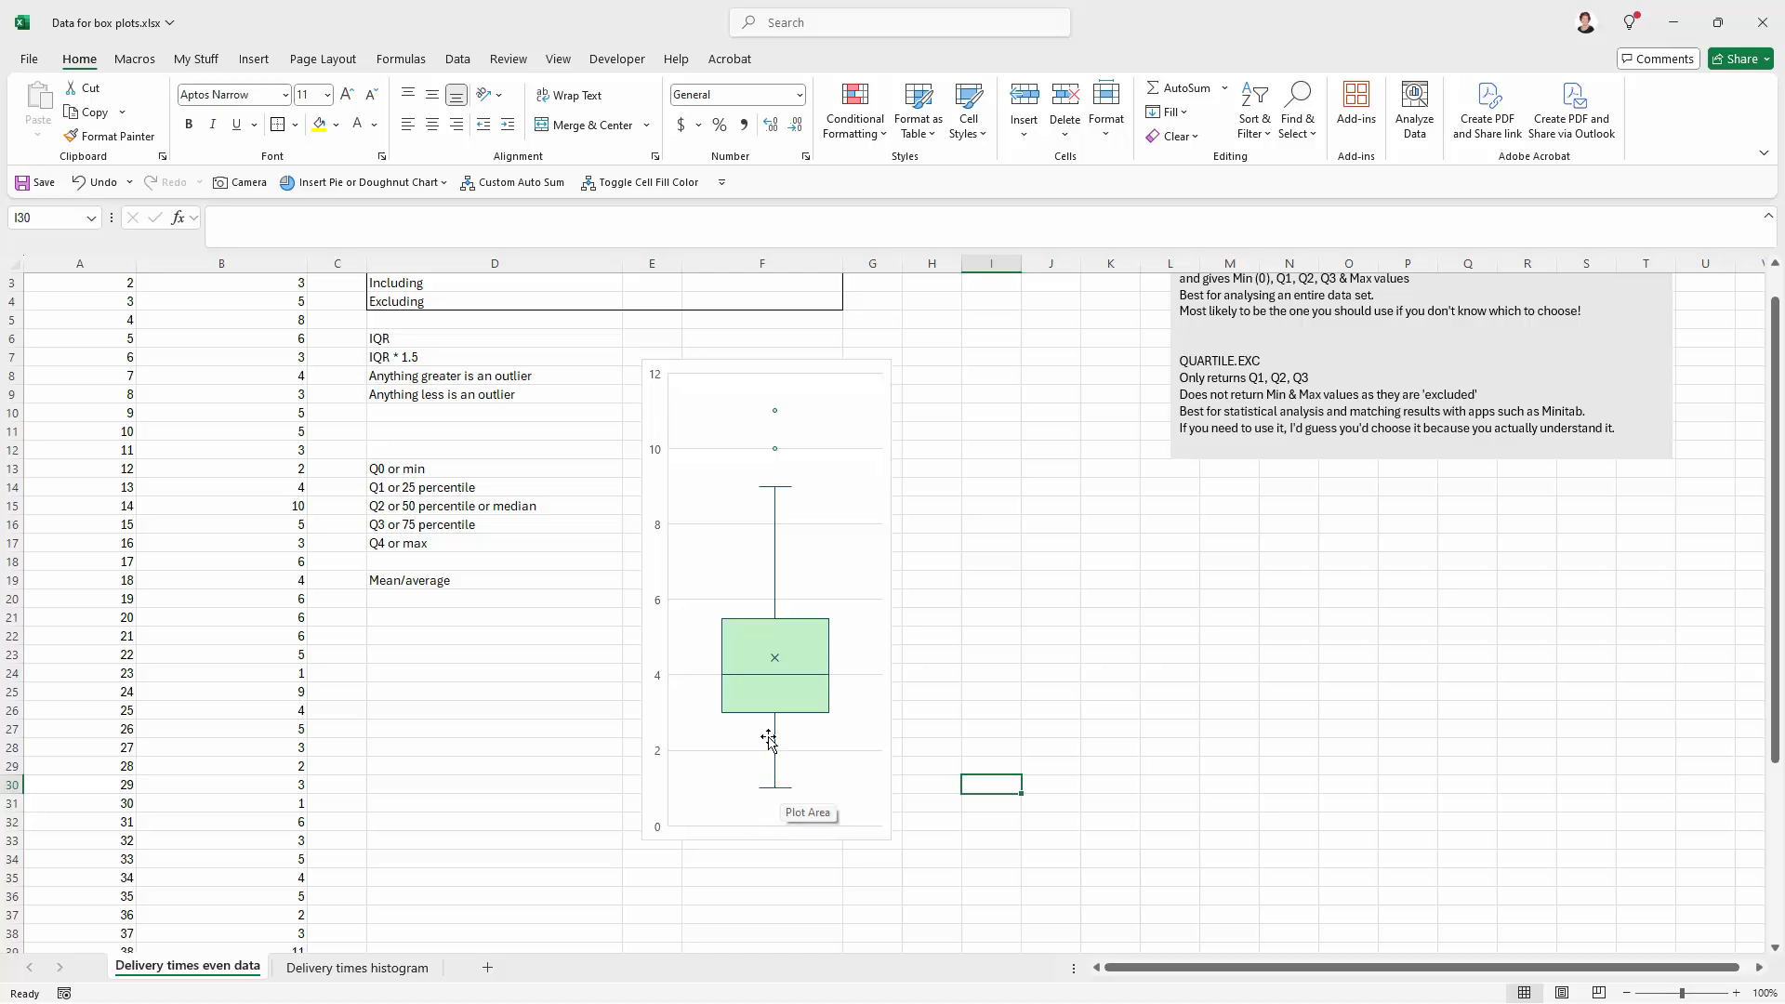
Move the box plot clear of column E and widen column E to make room for the quartile formulas.
{"action": "mouse_move", "coordinate": [737, 718]}
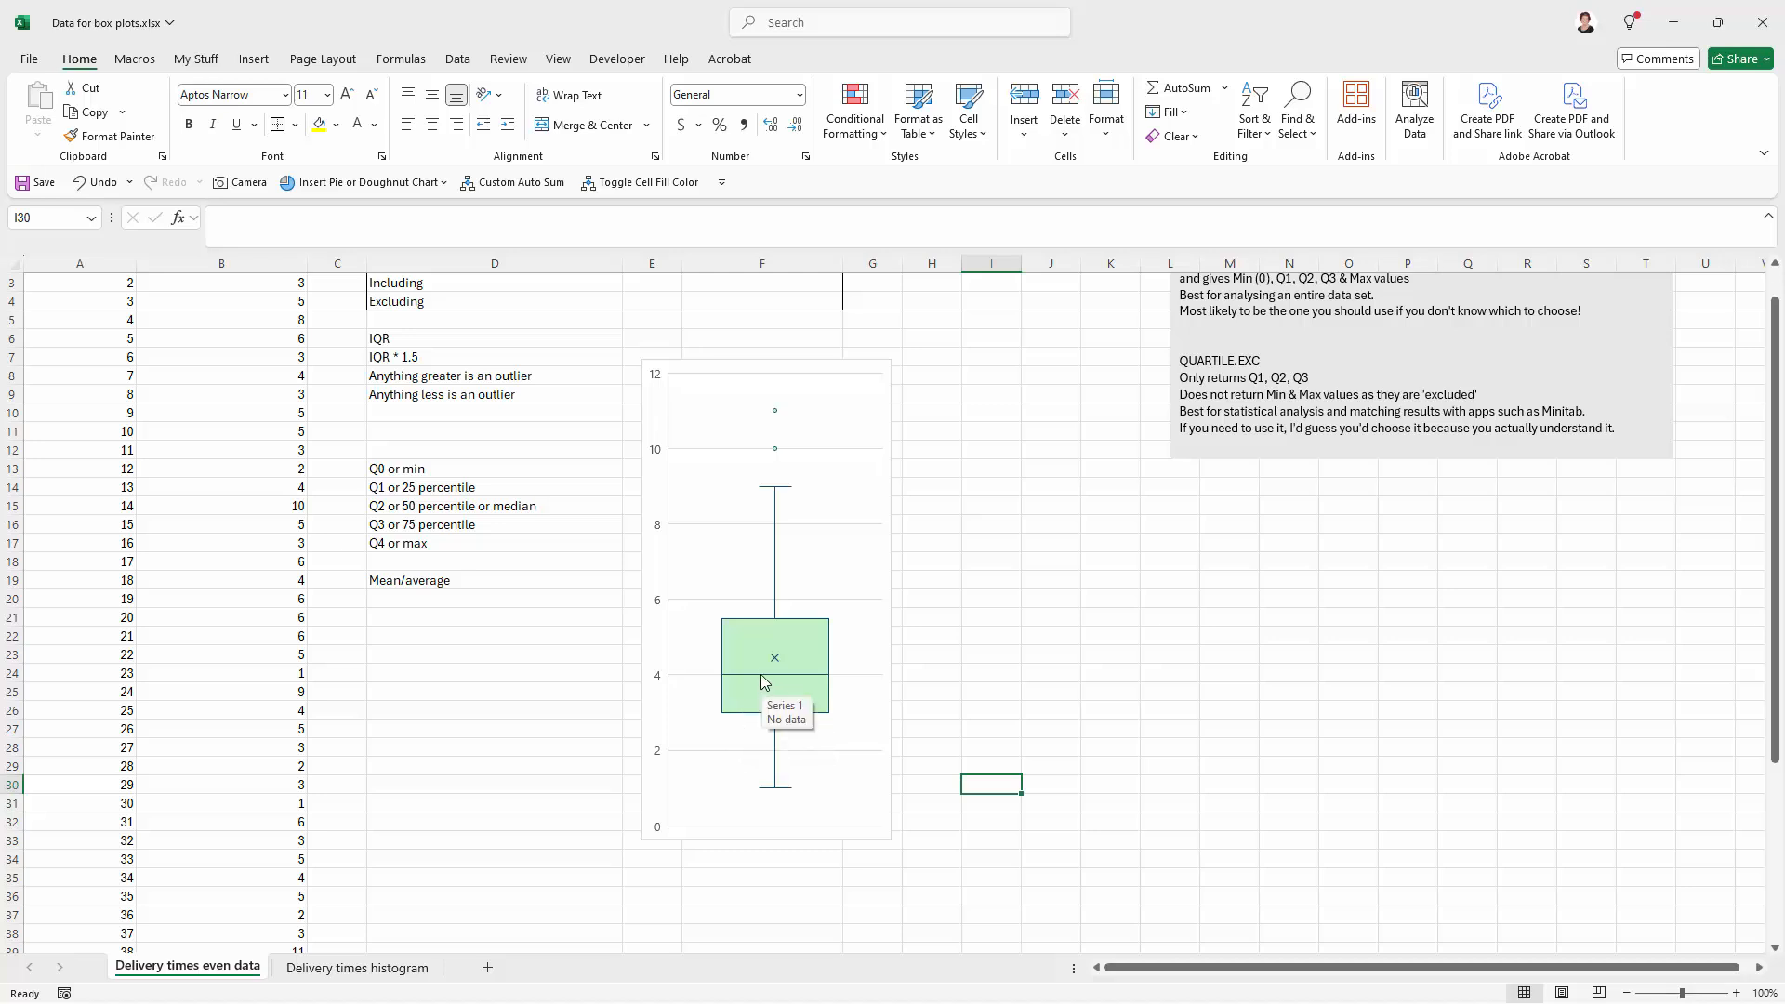
{"action": "mouse_move", "coordinate": [776, 624]}
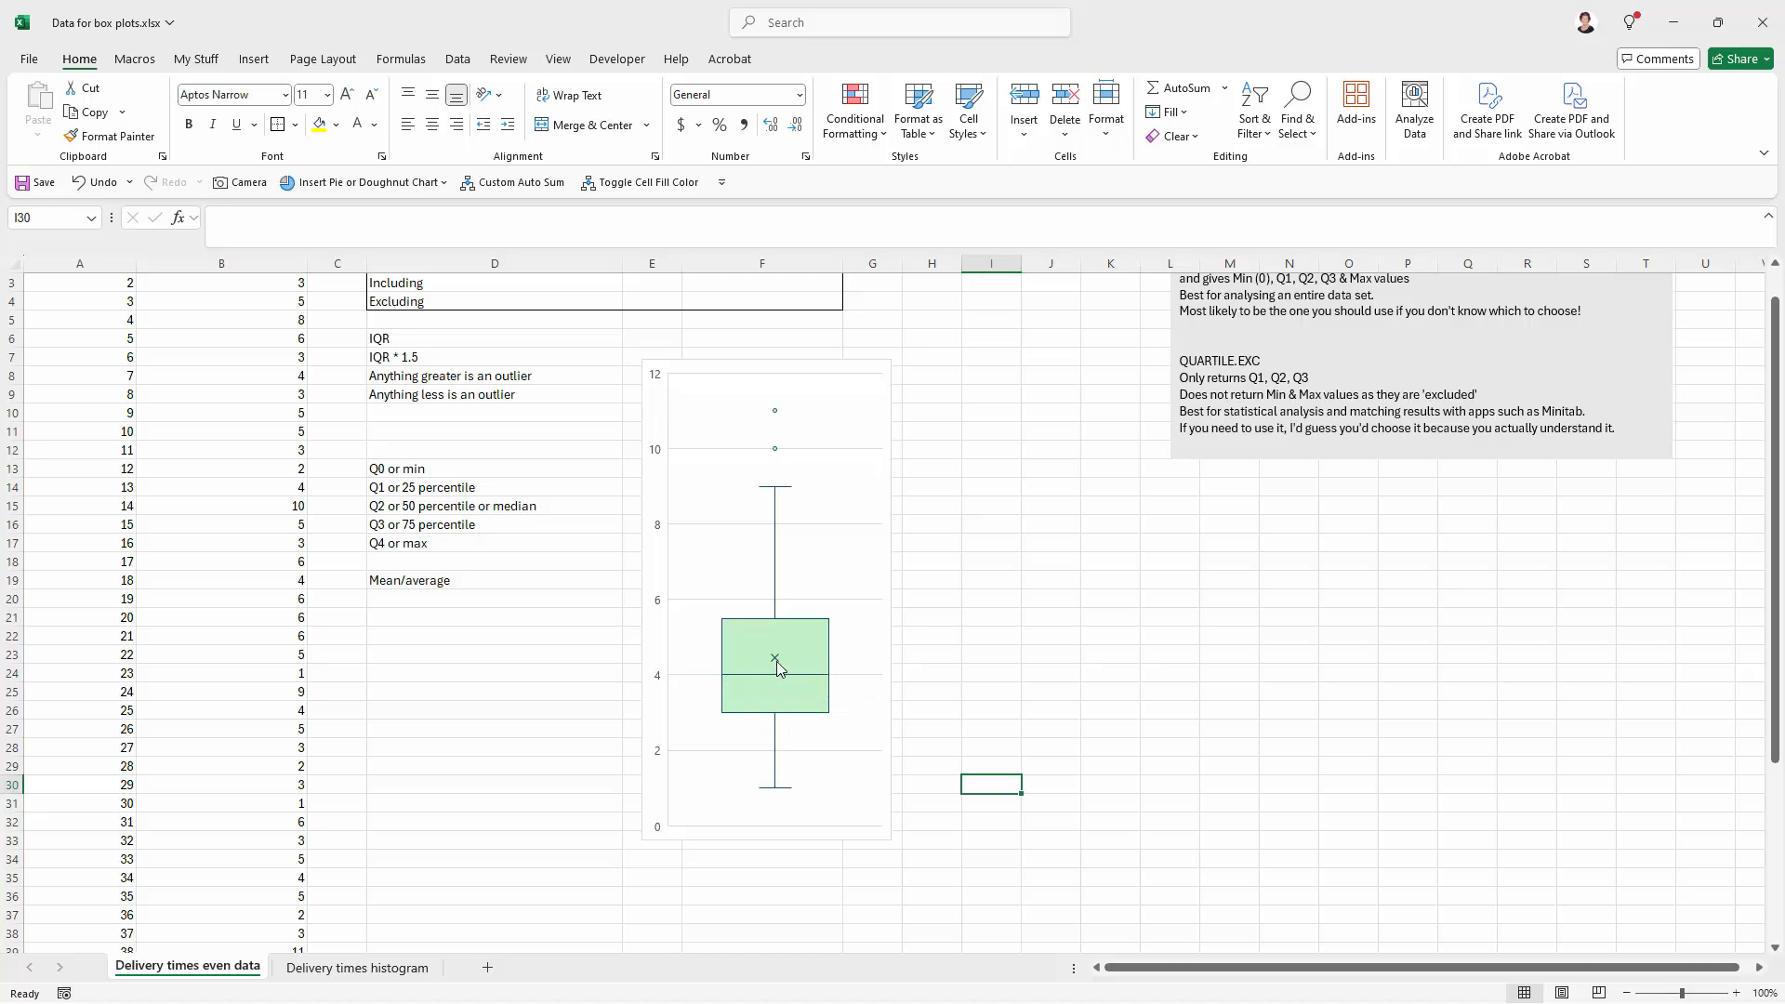
{"action": "mouse_move", "coordinate": [778, 662]}
{"action": "mouse_move", "coordinate": [779, 495]}
{"action": "left_click_drag", "start_coordinate": [735, 369], "coordinate": [884, 366]}
{"action": "left_click", "coordinate": [526, 471]}
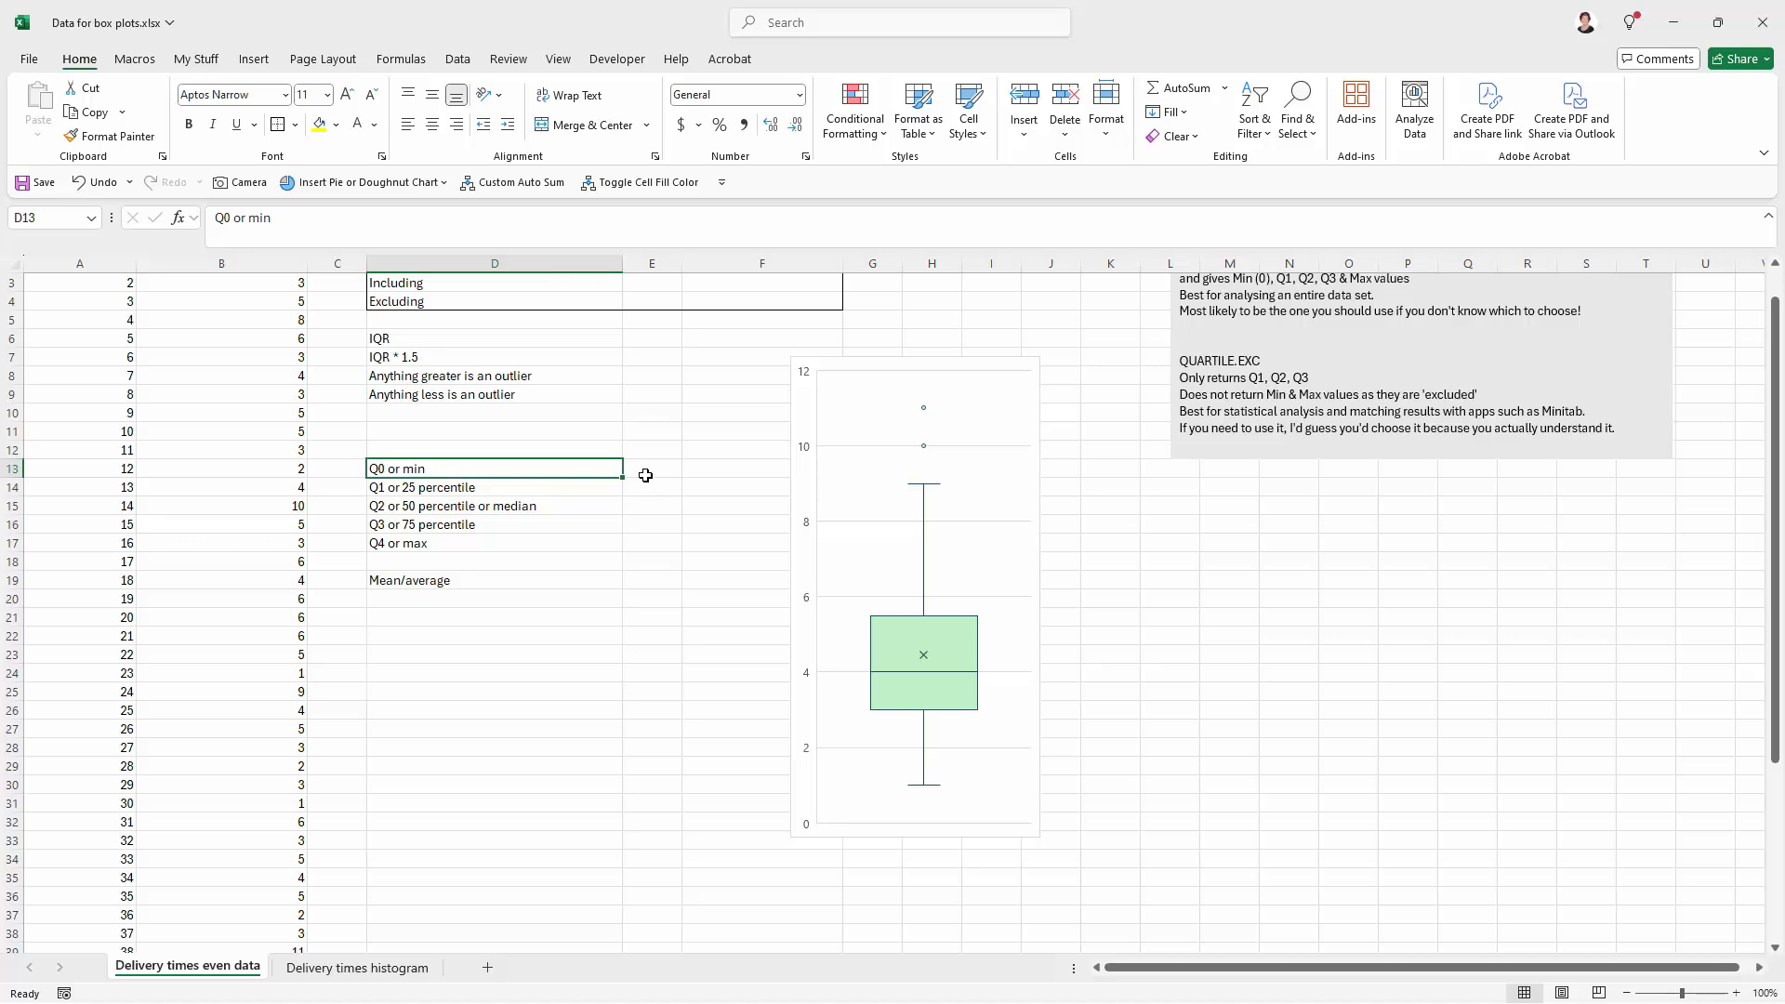
{"action": "left_click_drag", "start_coordinate": [685, 268], "coordinate": [765, 267]}
Begin the formula in E13 with =qua and move the QUARTILE.INC/QUARTILE.EXC notes text box next to the box plot.
{"action": "left_click", "coordinate": [698, 472]}
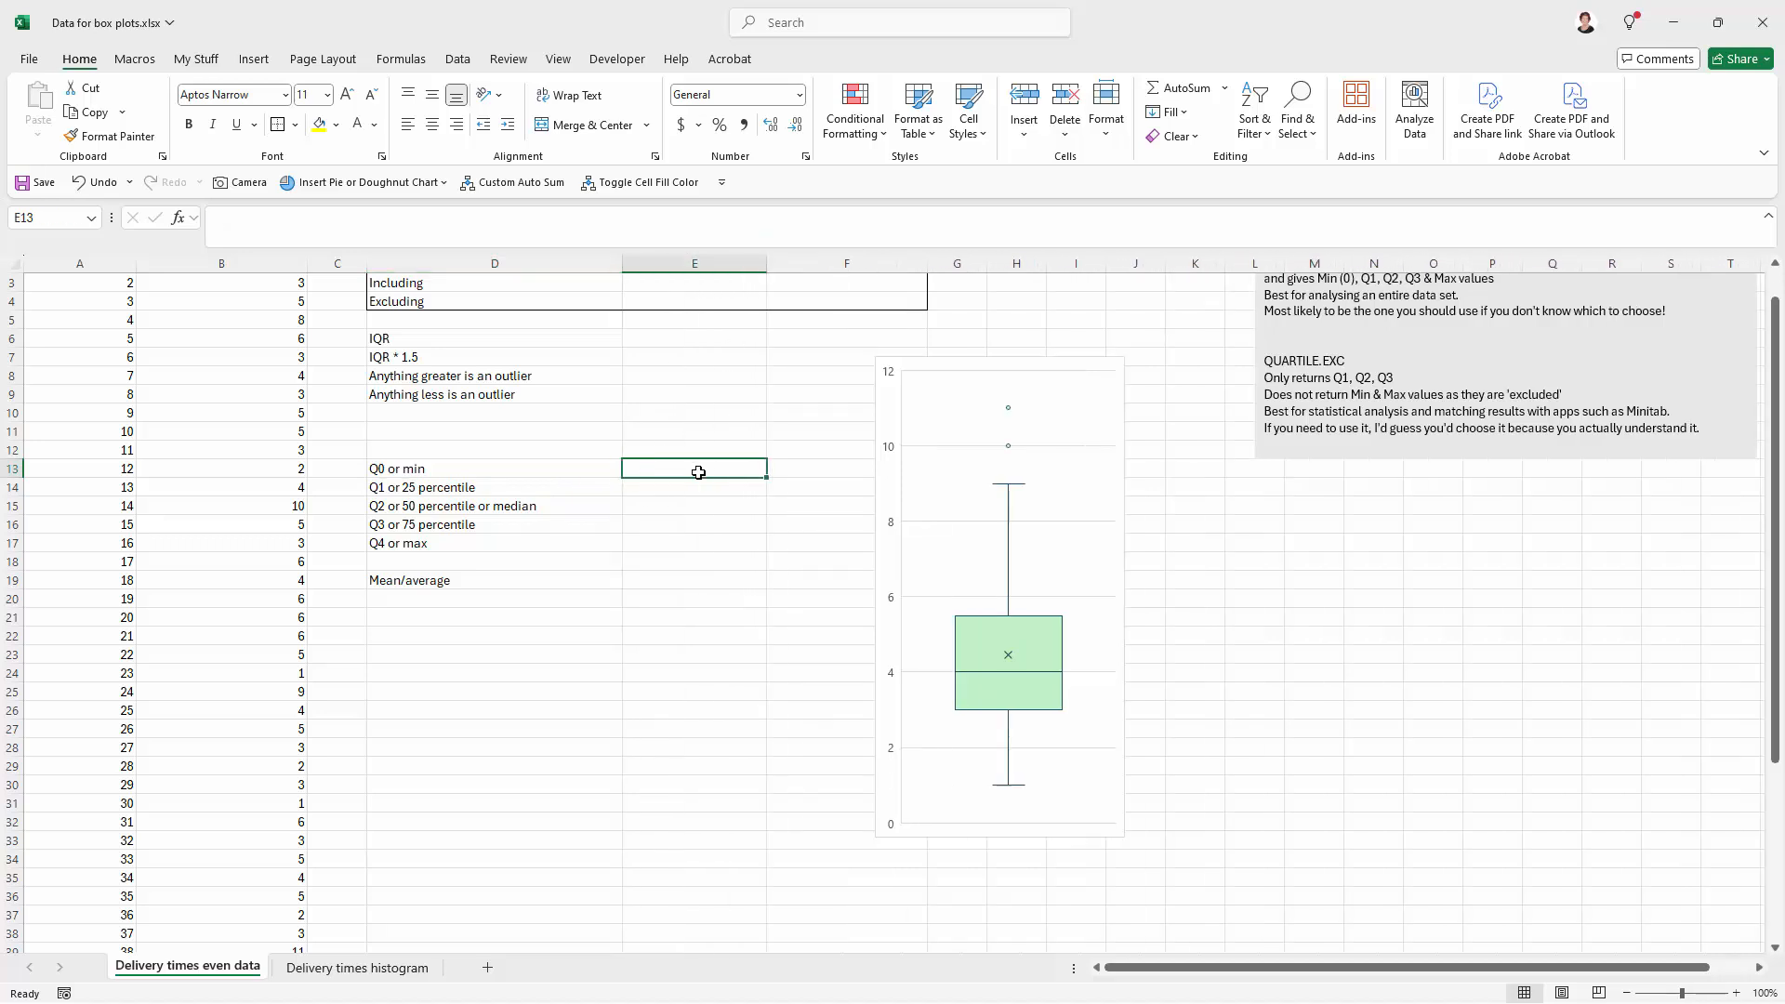
{"action": "type", "text": "=qua"}
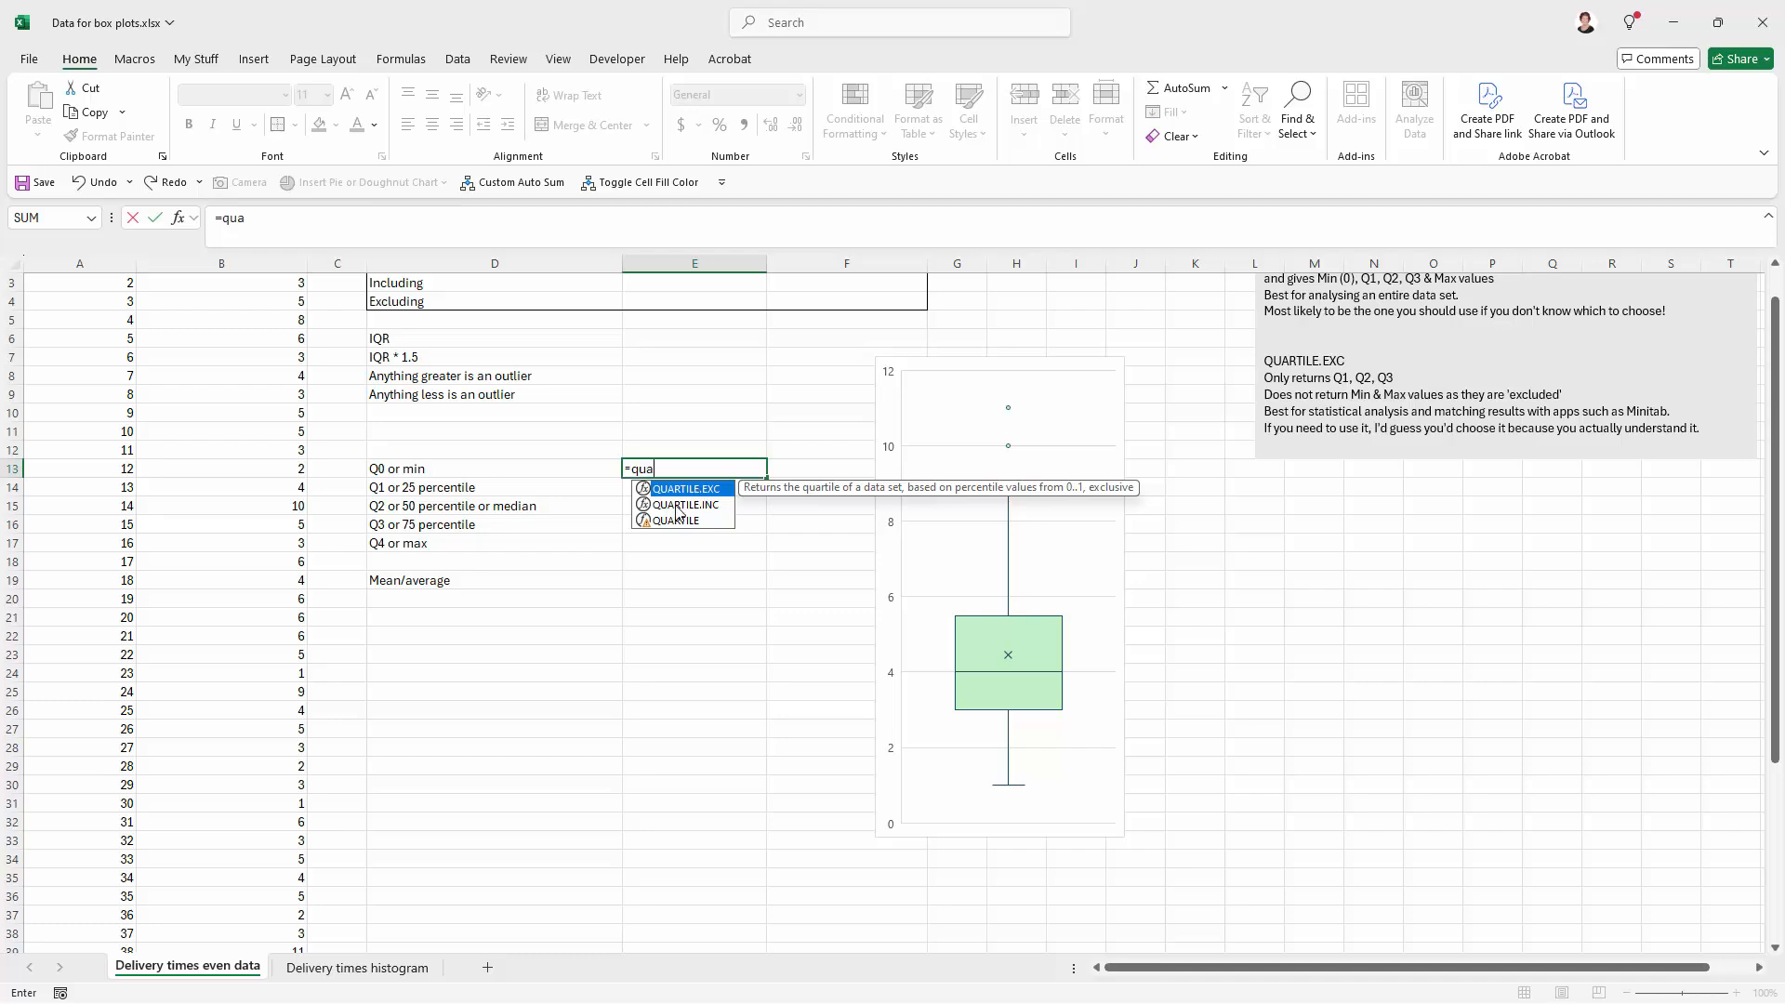
{"action": "left_click", "coordinate": [1297, 361]}
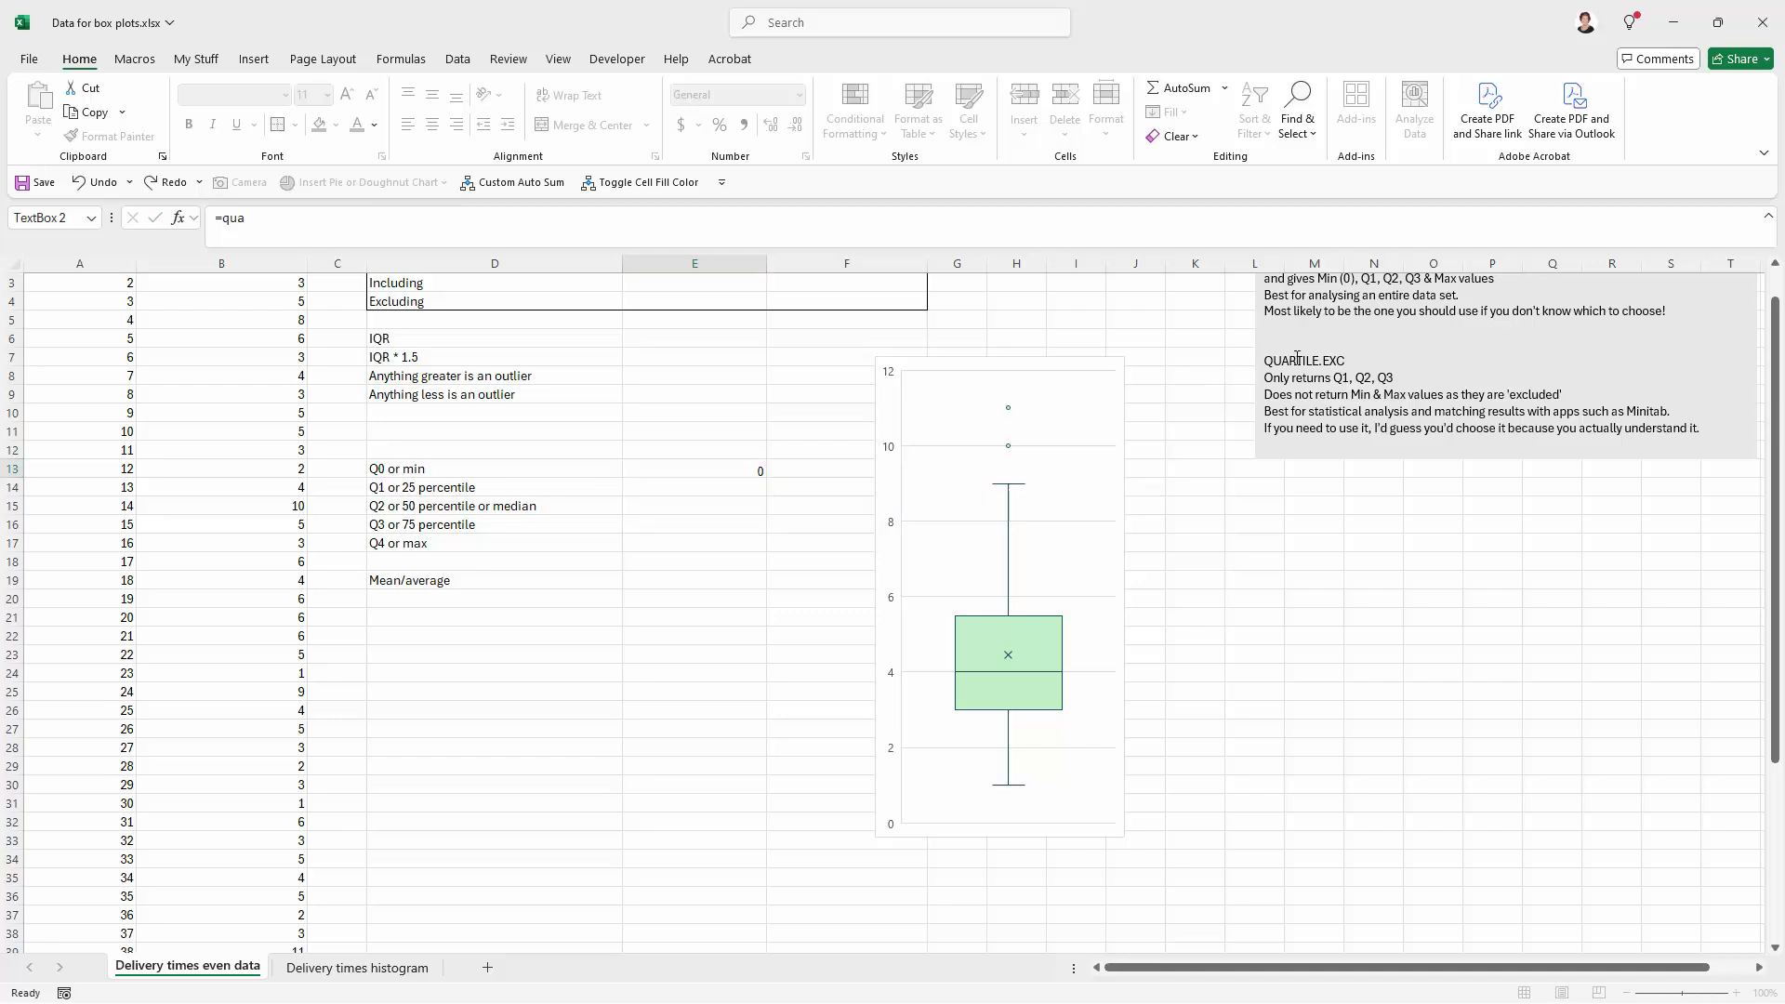
{"action": "left_click_drag", "start_coordinate": [1247, 340], "coordinate": [1152, 452]}
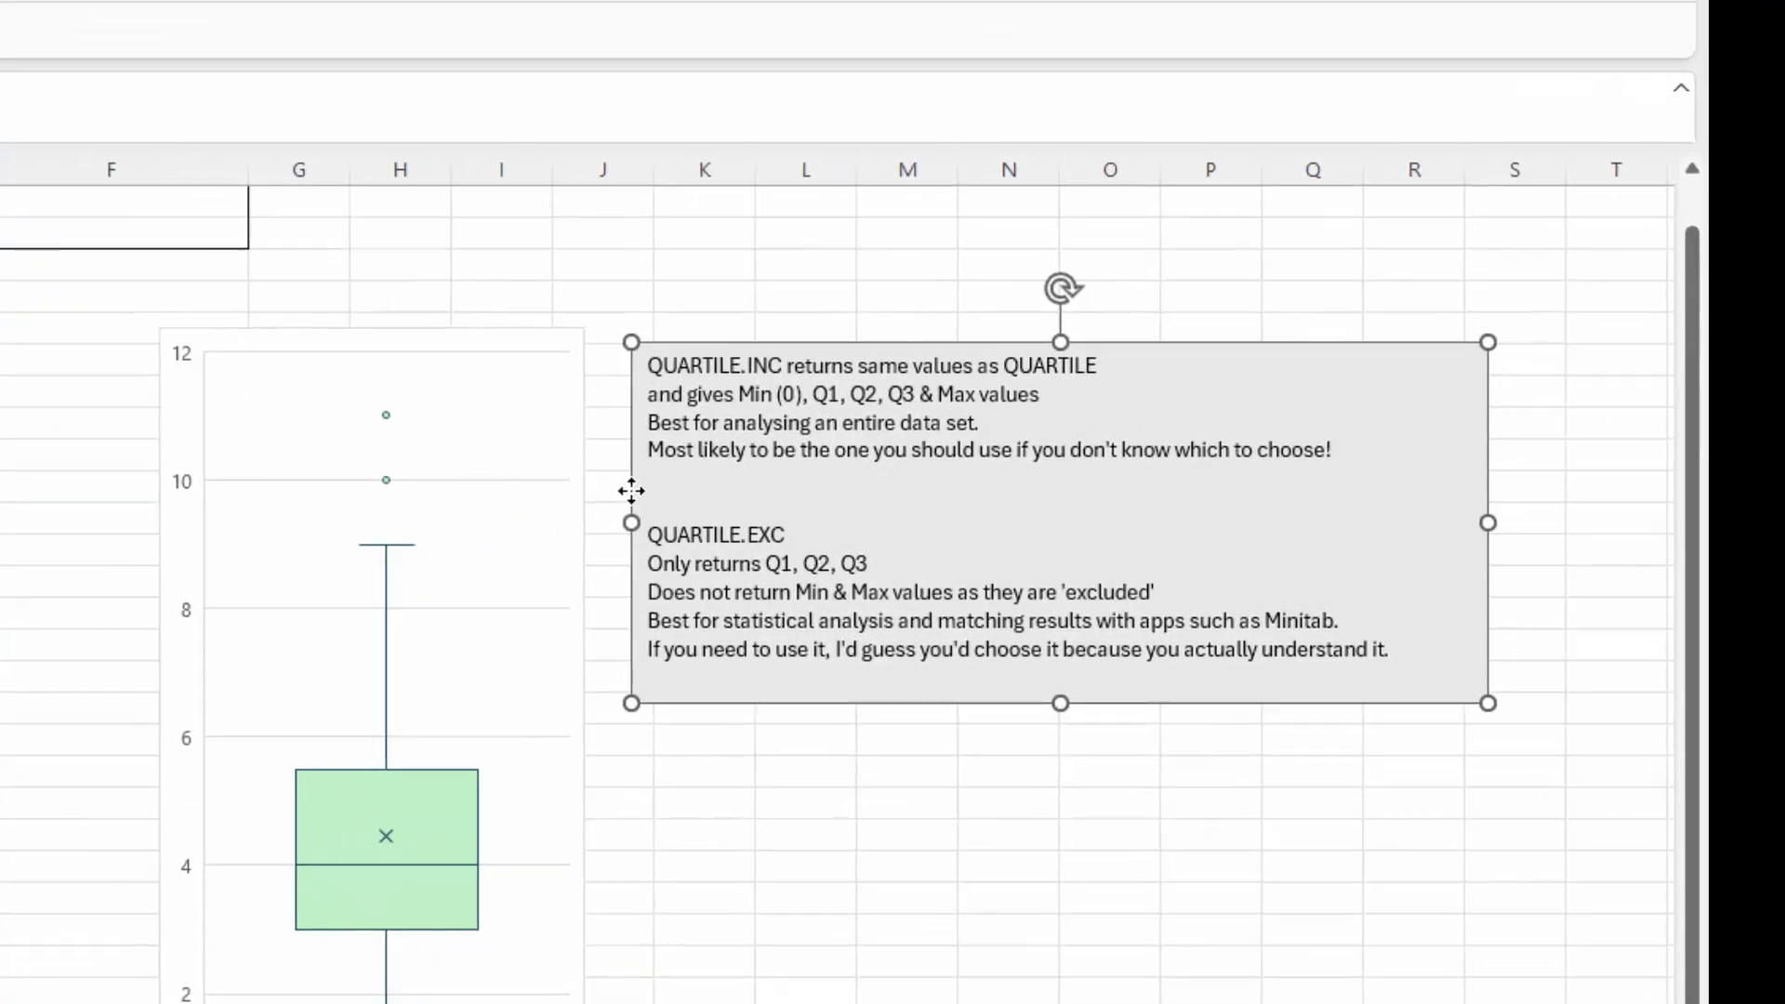
{"action": "left_click", "coordinate": [807, 834]}
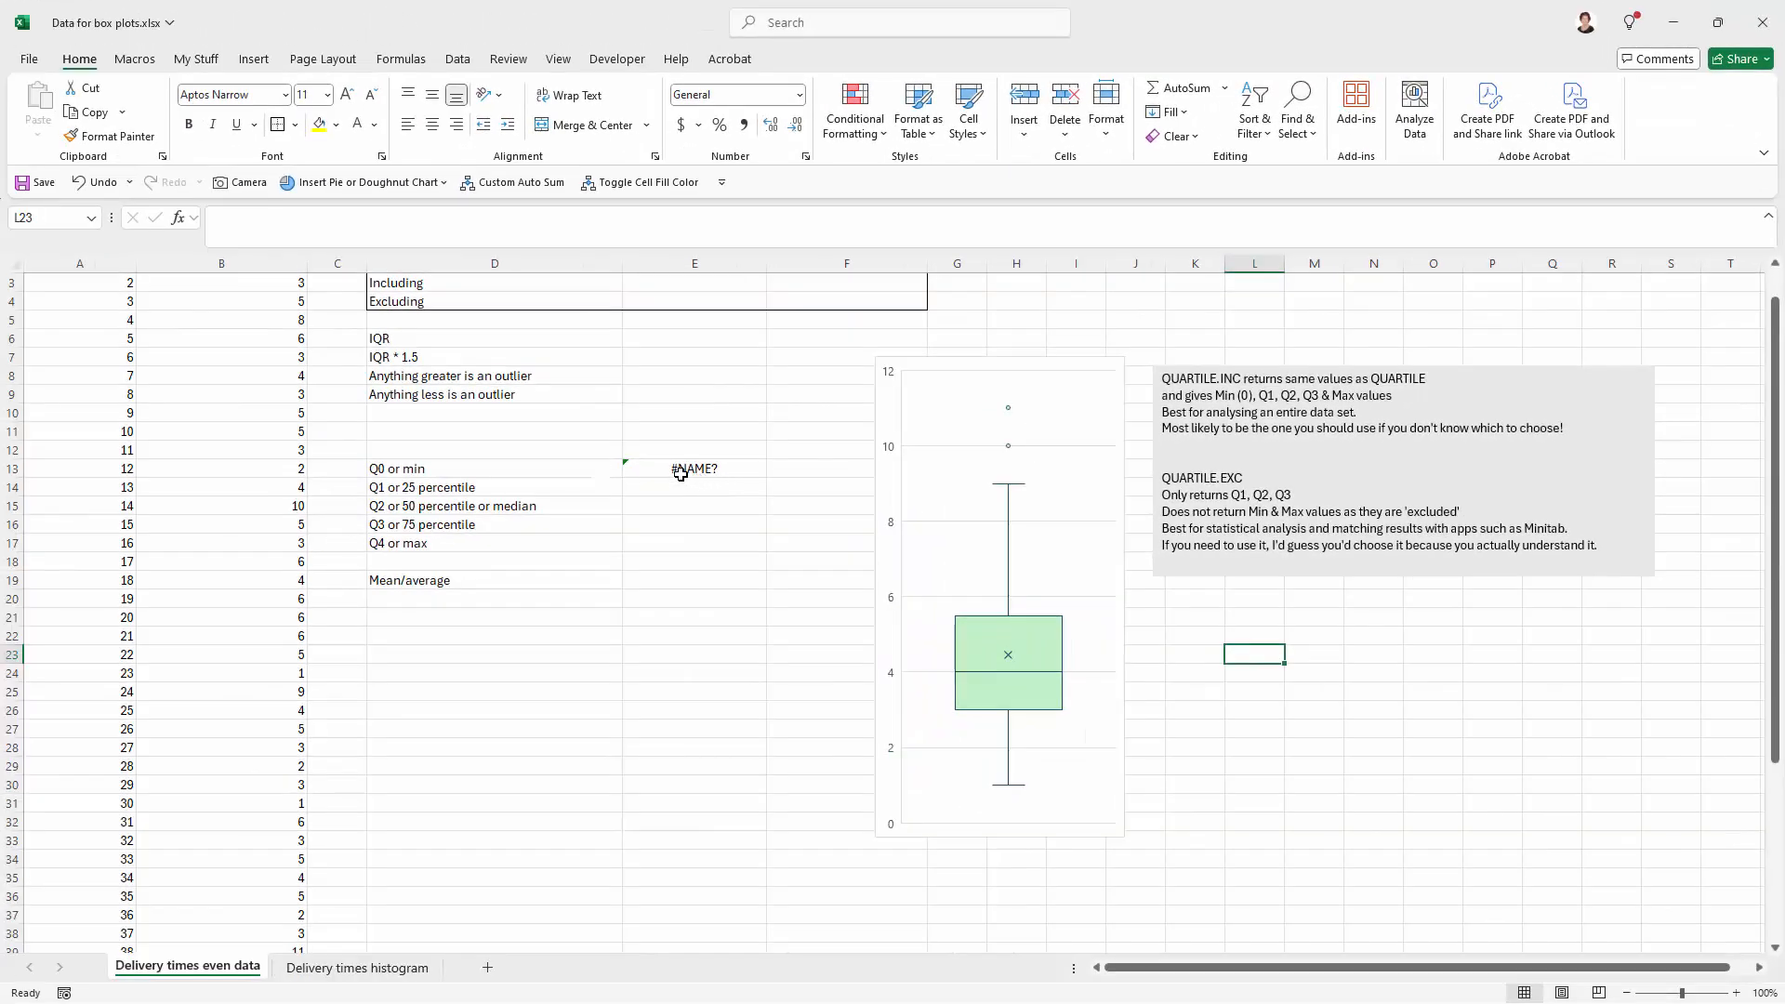
Complete the formula in E13 as =QUARTILE.INC(B2:B50,0) for Q0 or min.
{"action": "left_click", "coordinate": [681, 474]}
{"action": "type", "text": "=qua"}
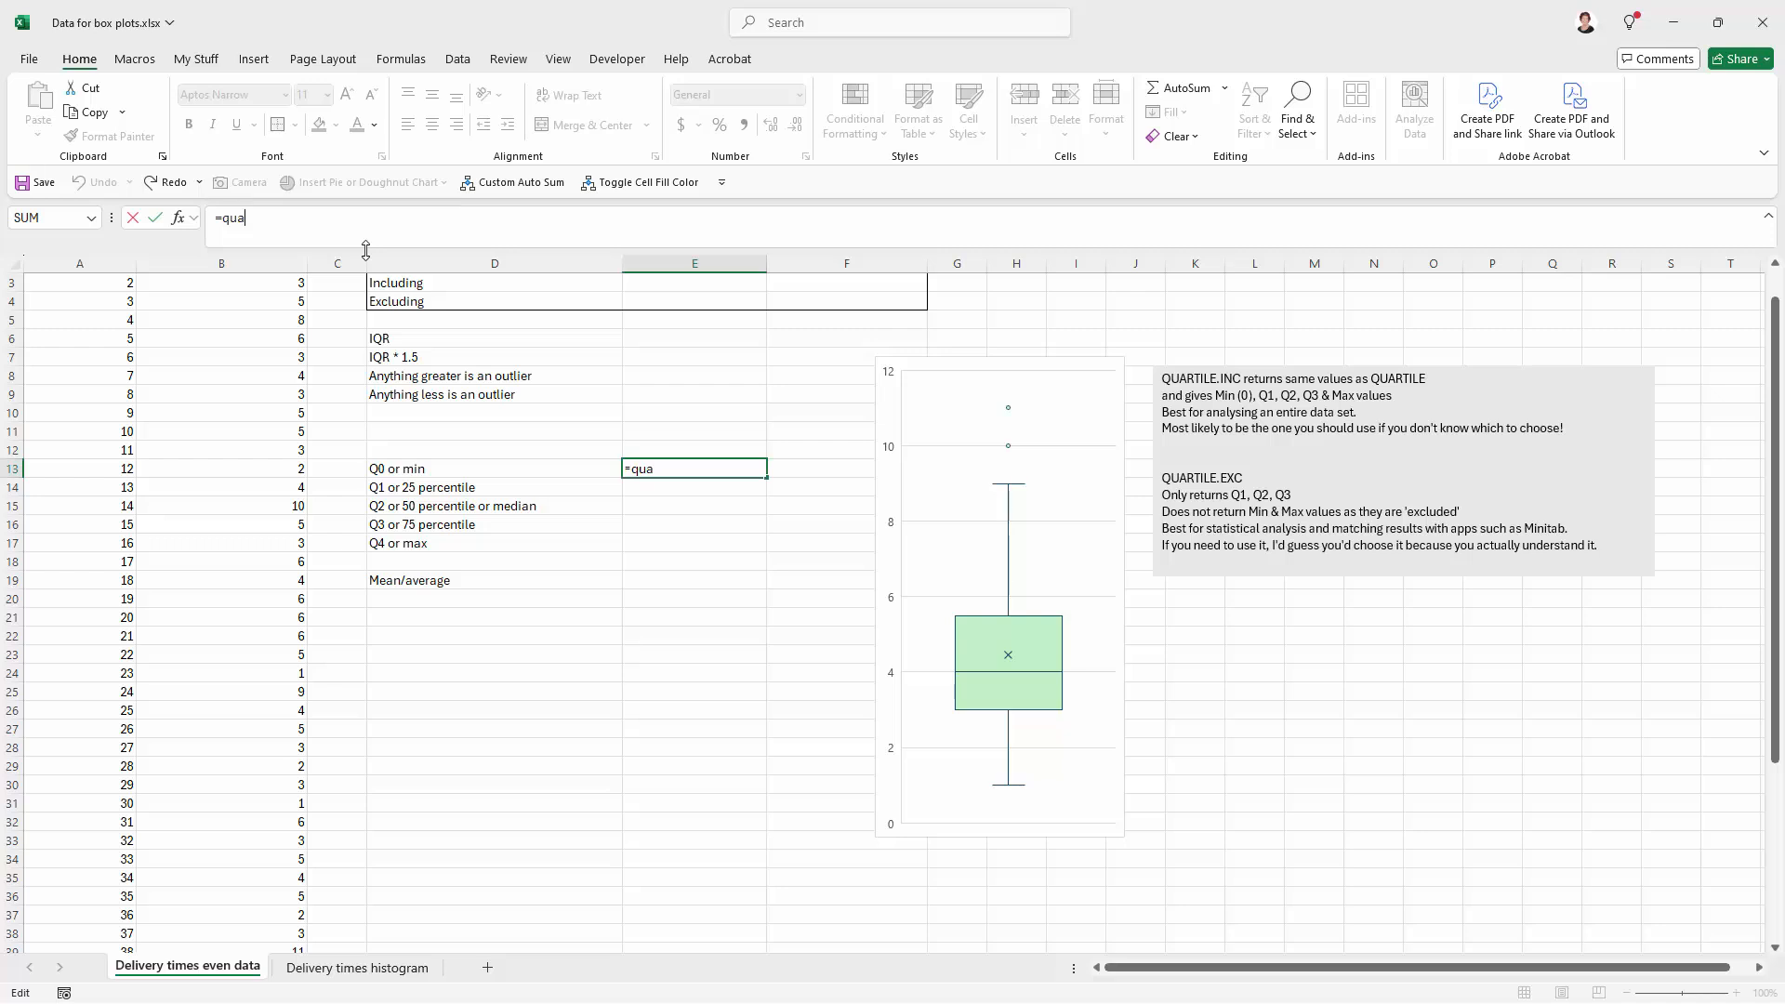
{"action": "type", "text": "r"}
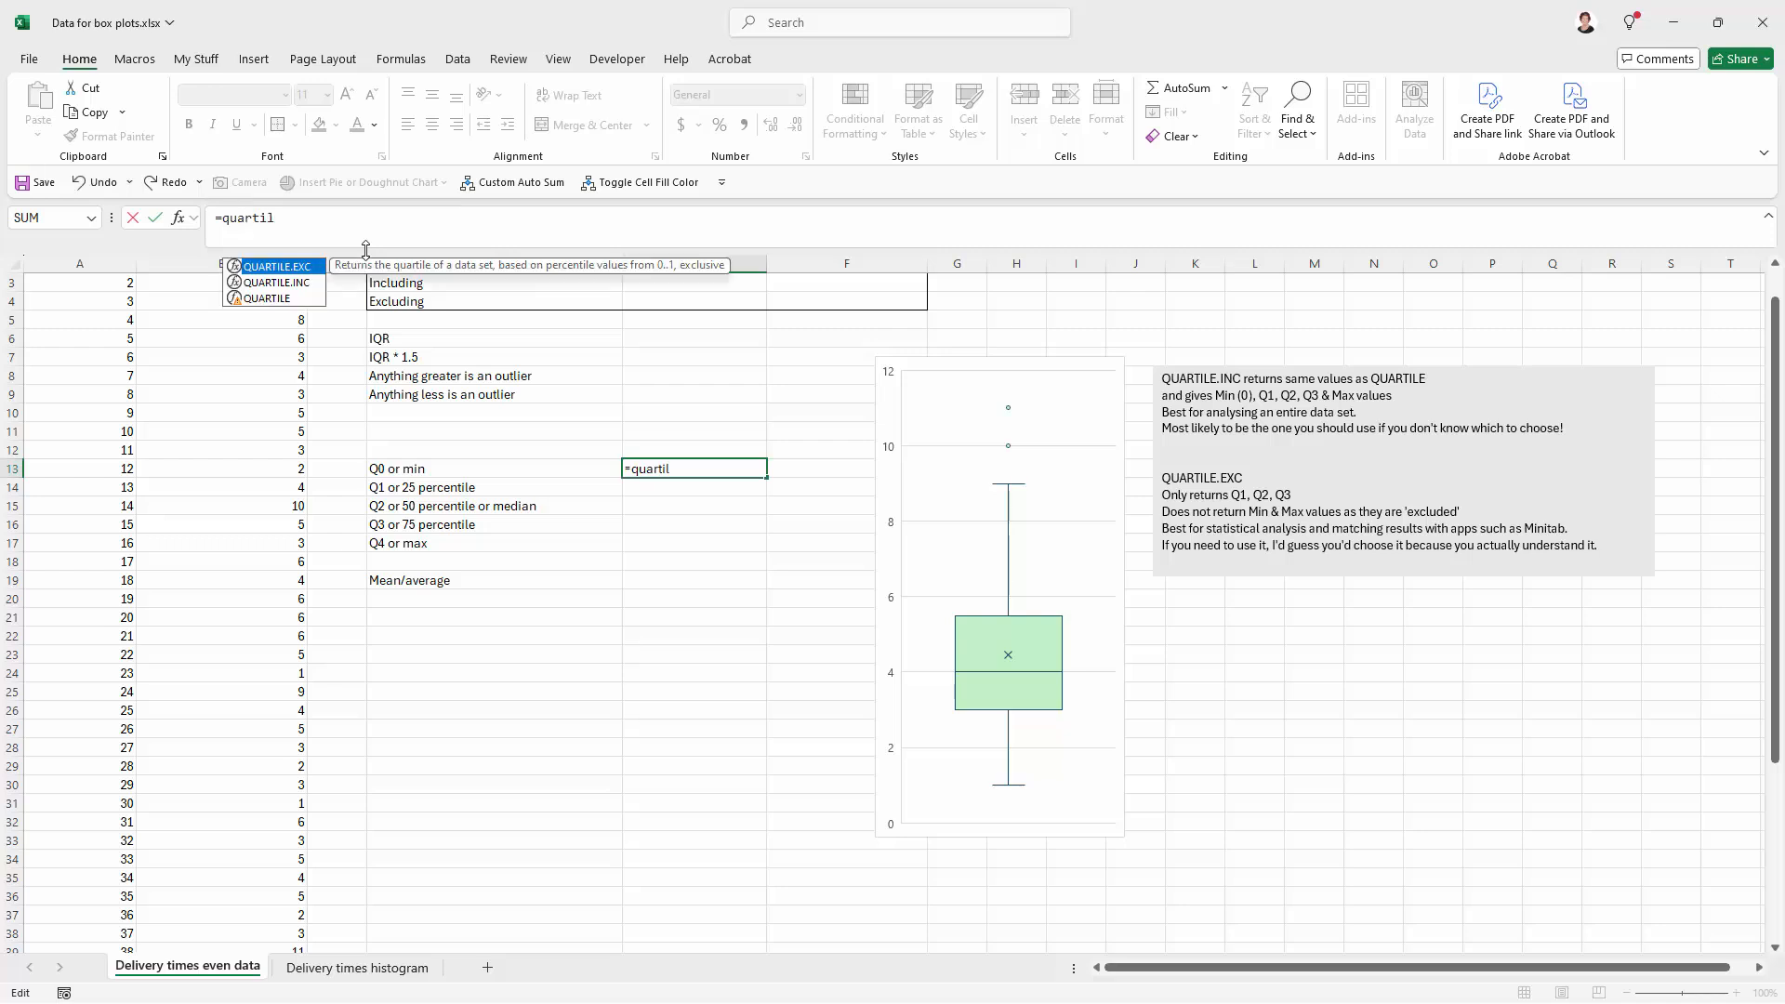
{"action": "type", "text": "til"}
{"action": "double_click", "coordinate": [276, 282]}
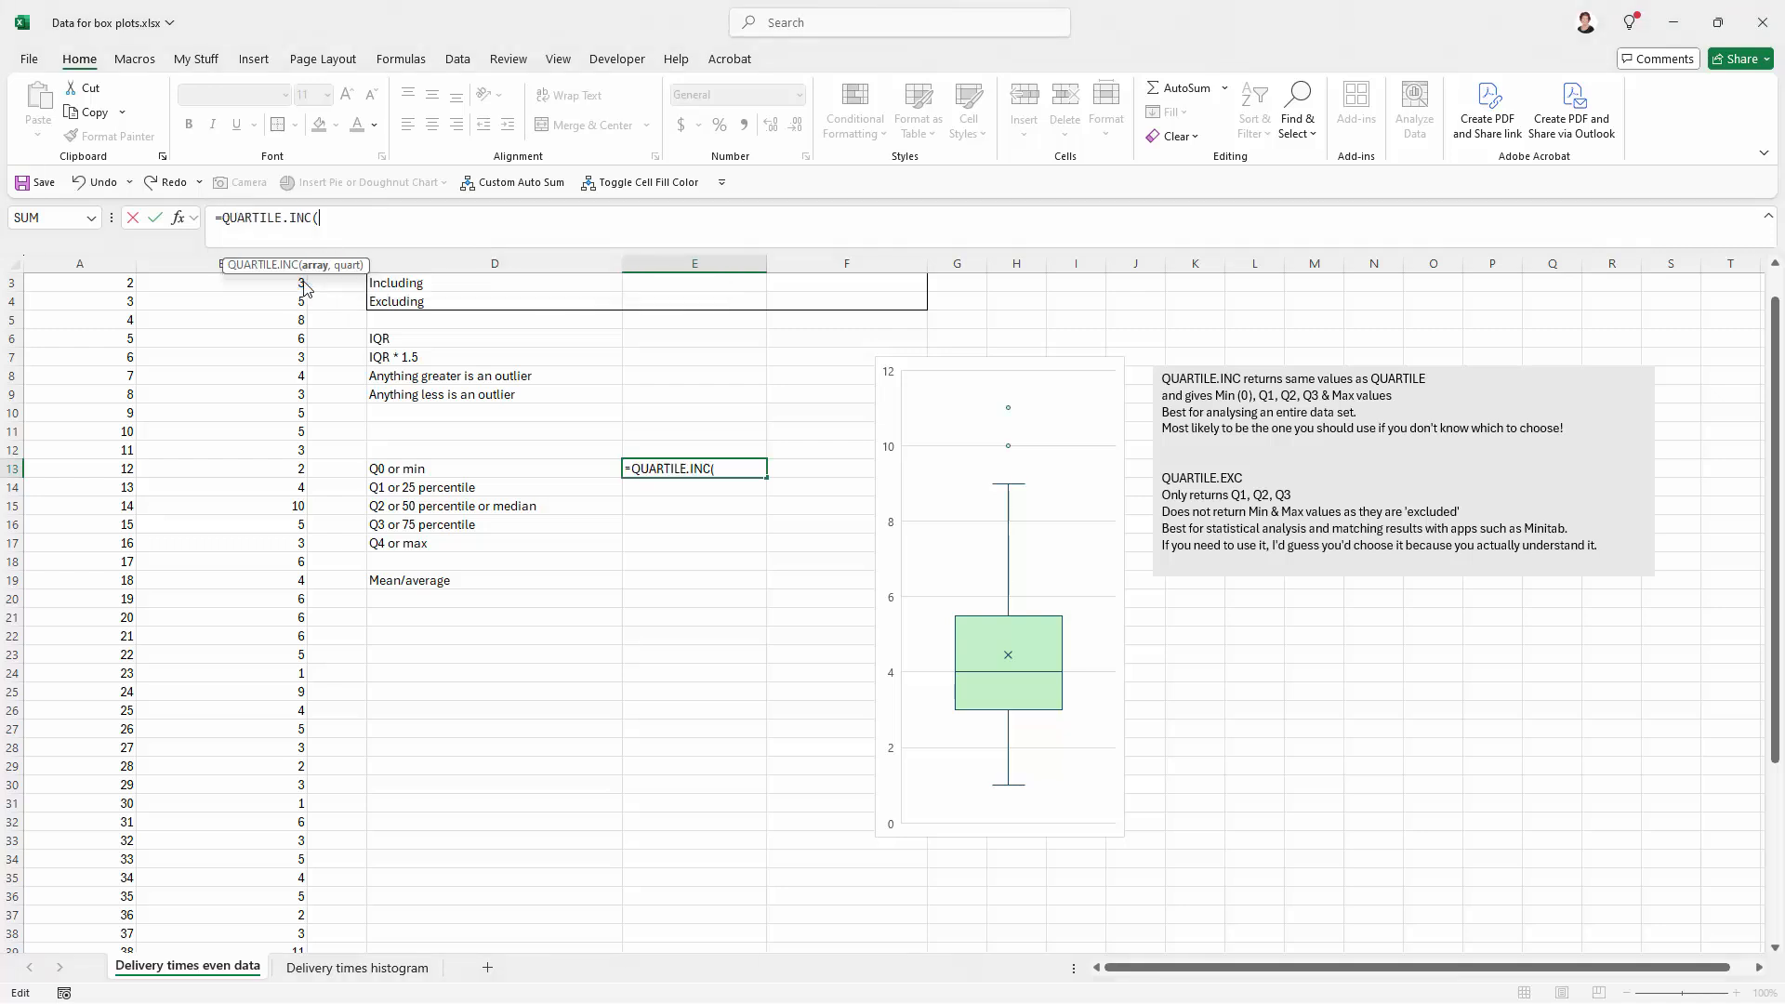
{"action": "scroll", "coordinate": [260, 284], "scroll_direction": "up", "scroll_amount": 1}
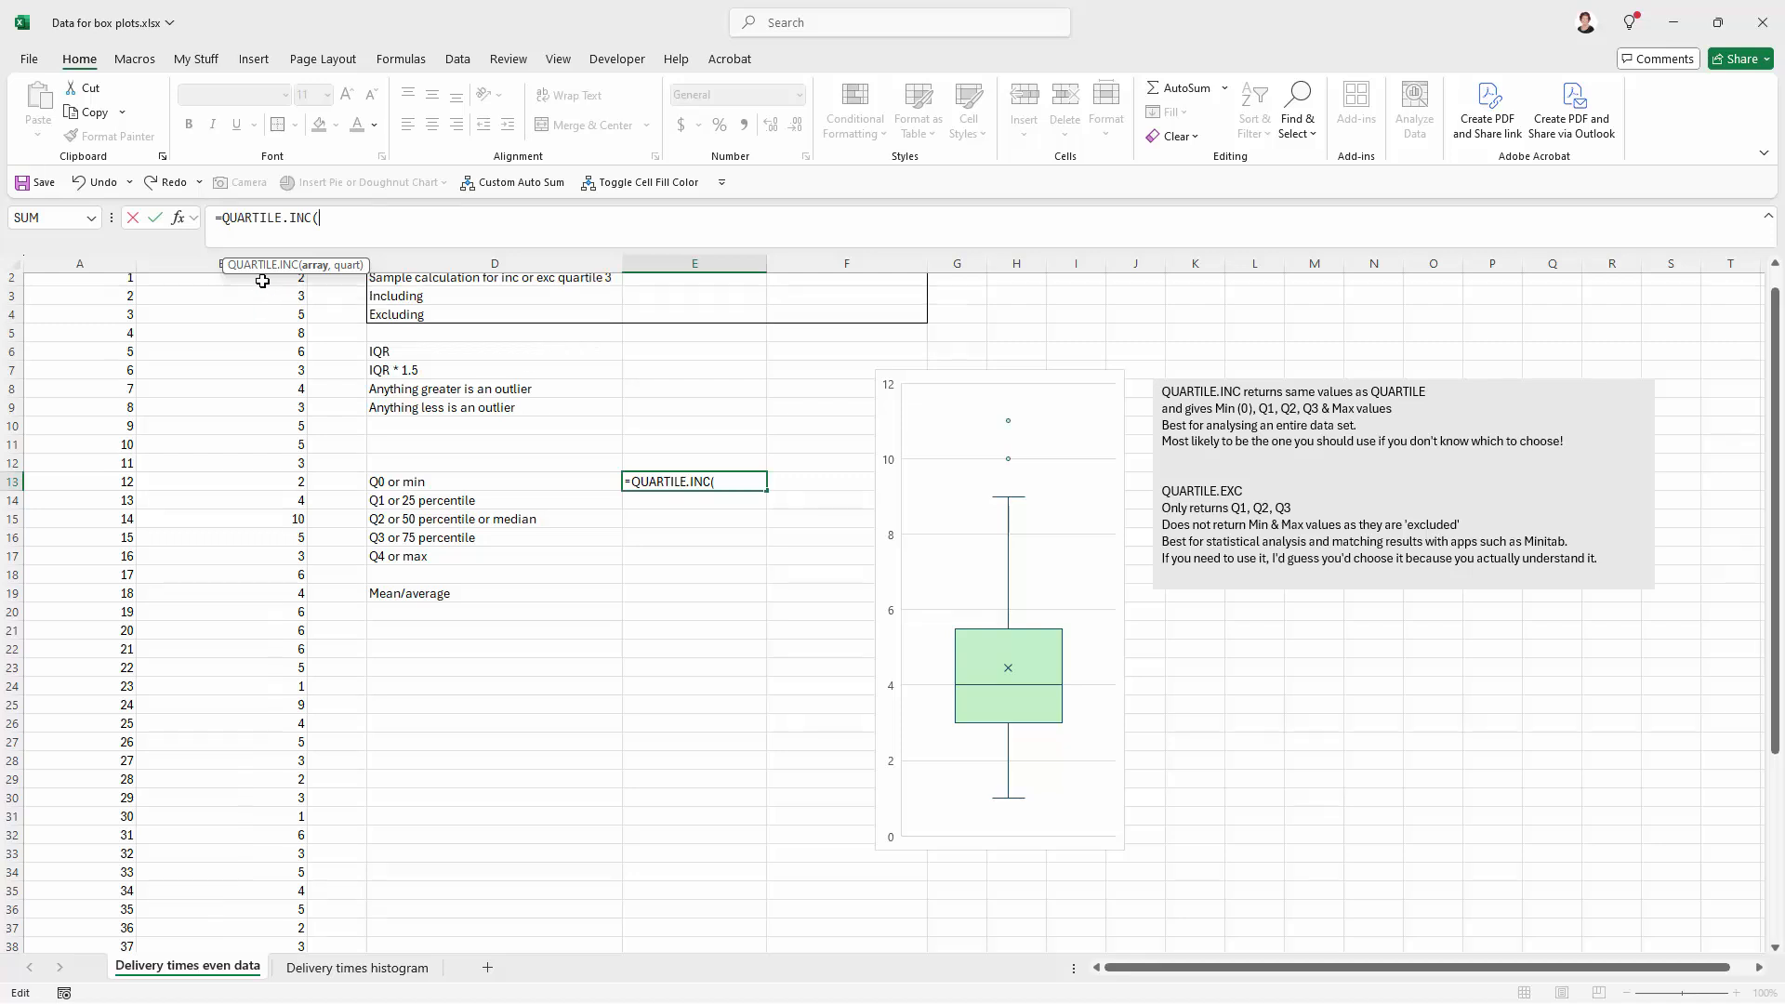
{"action": "left_click", "coordinate": [729, 507]}
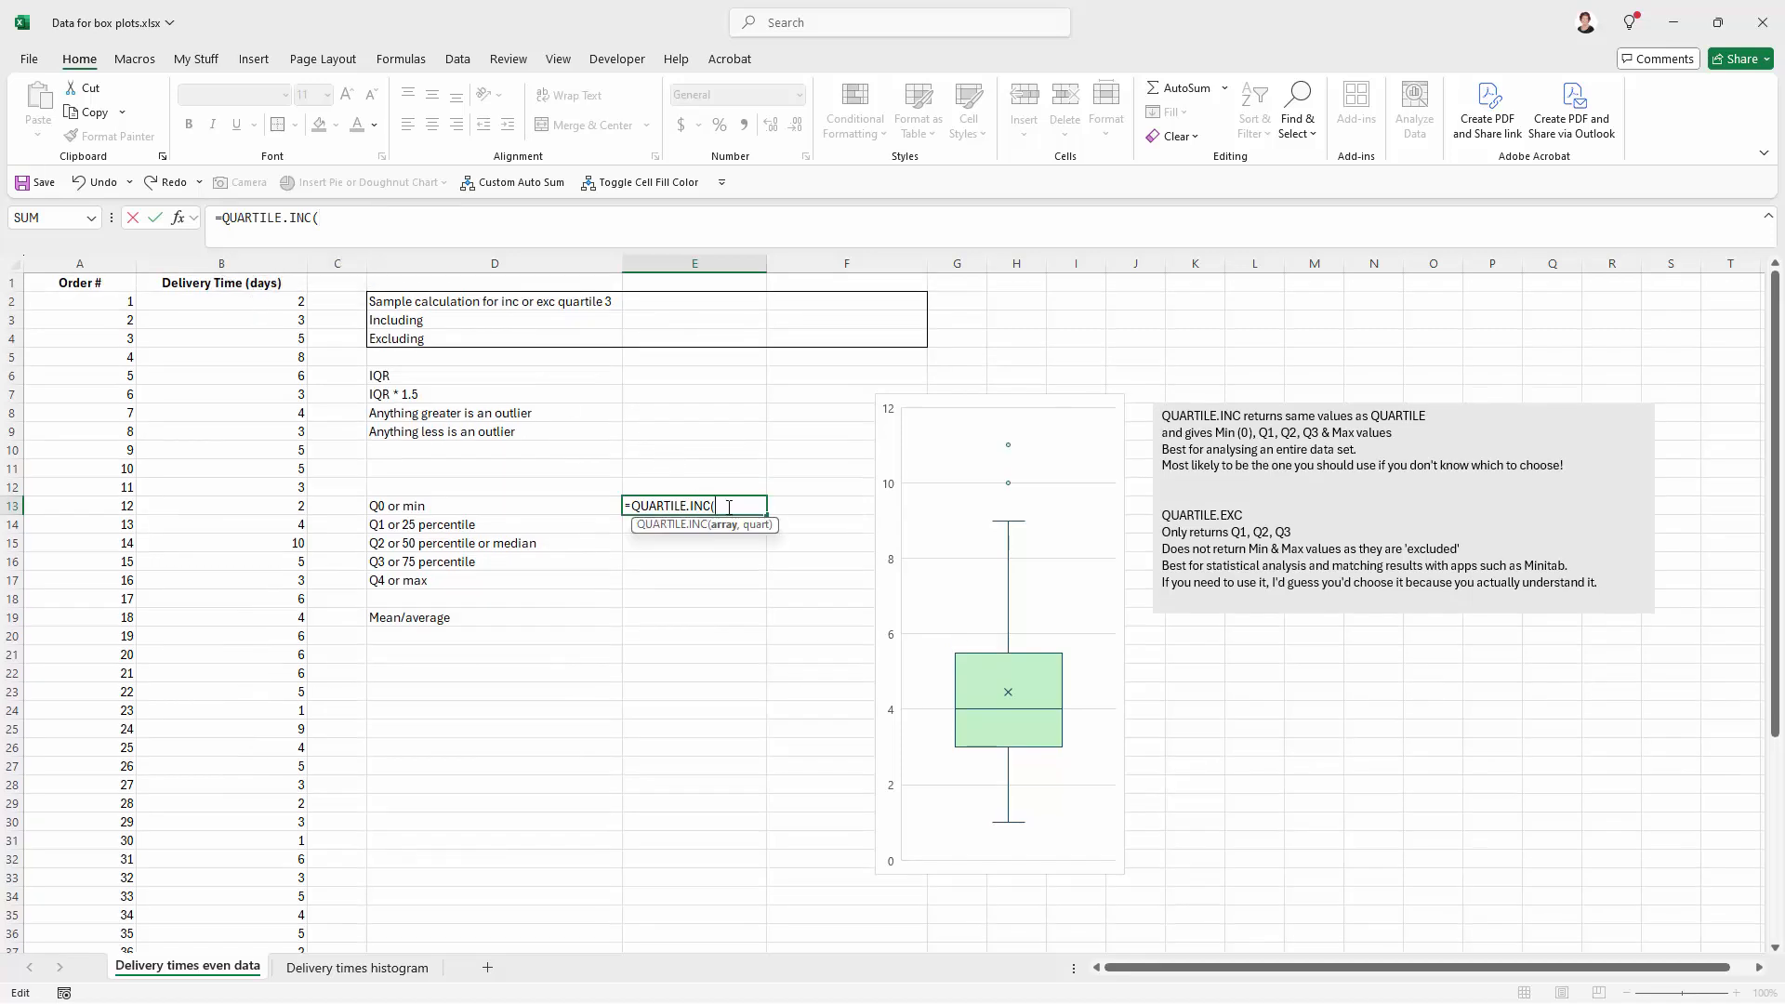
{"action": "type", "text": "b2:"}
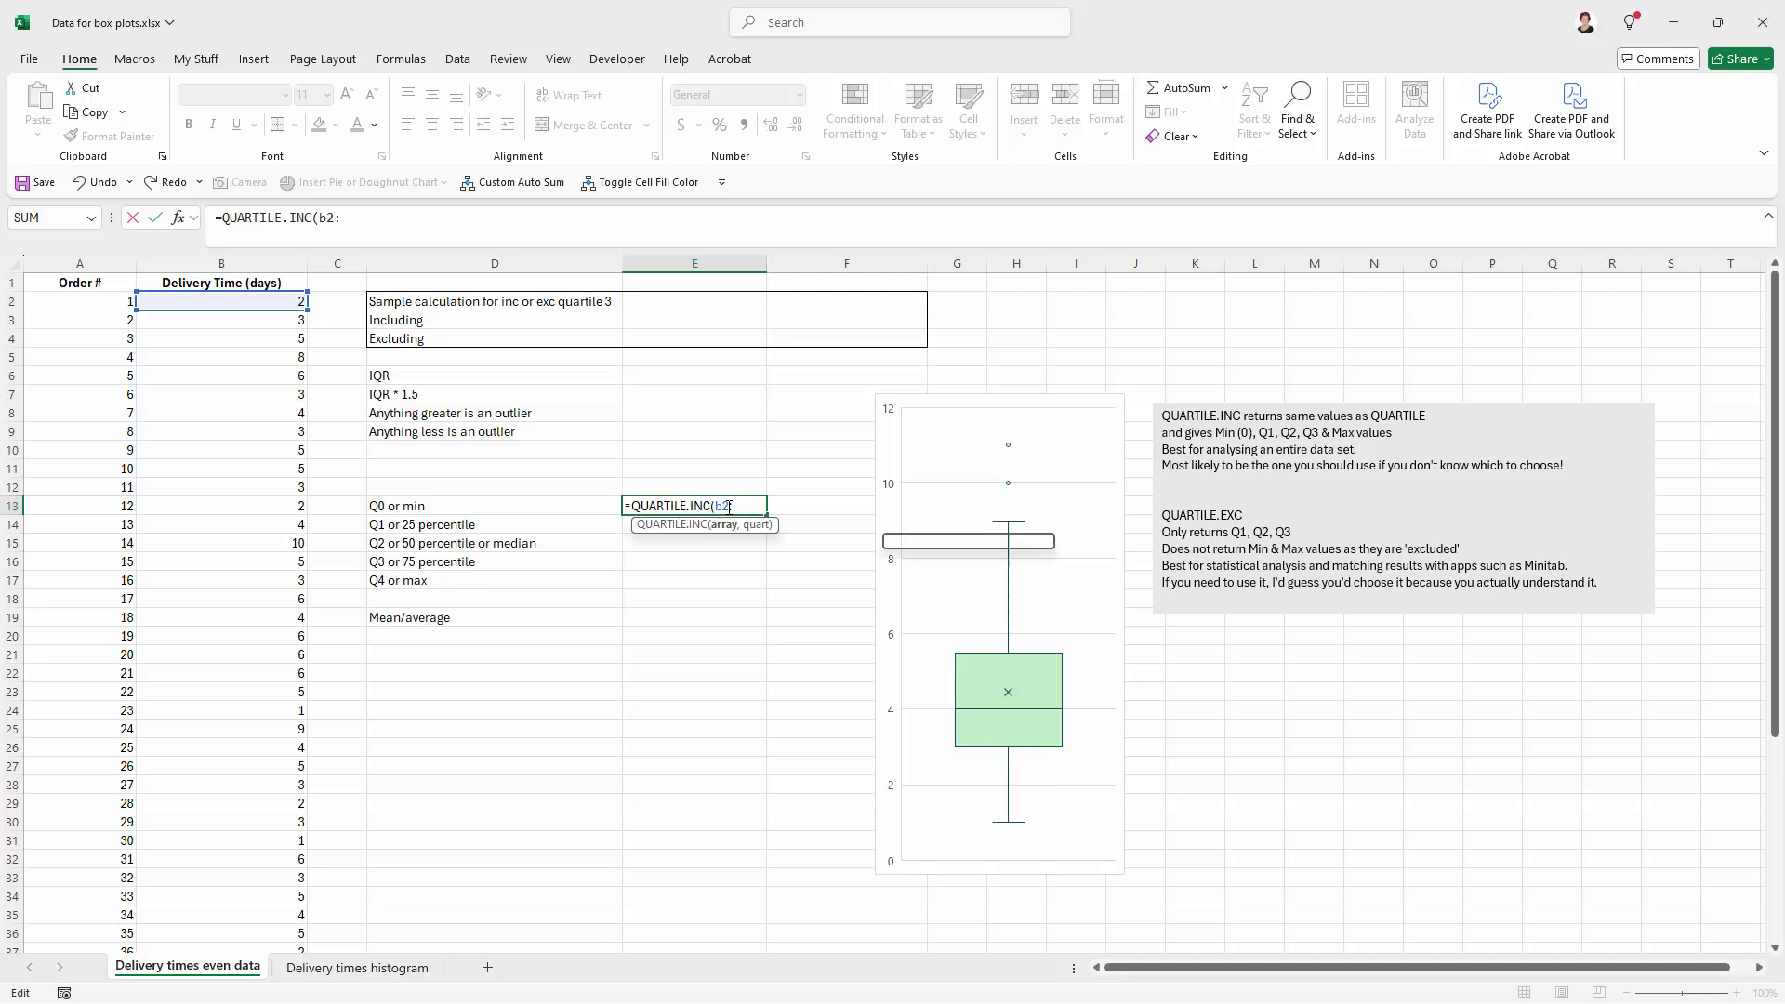
{"action": "type", "text": "b50"}
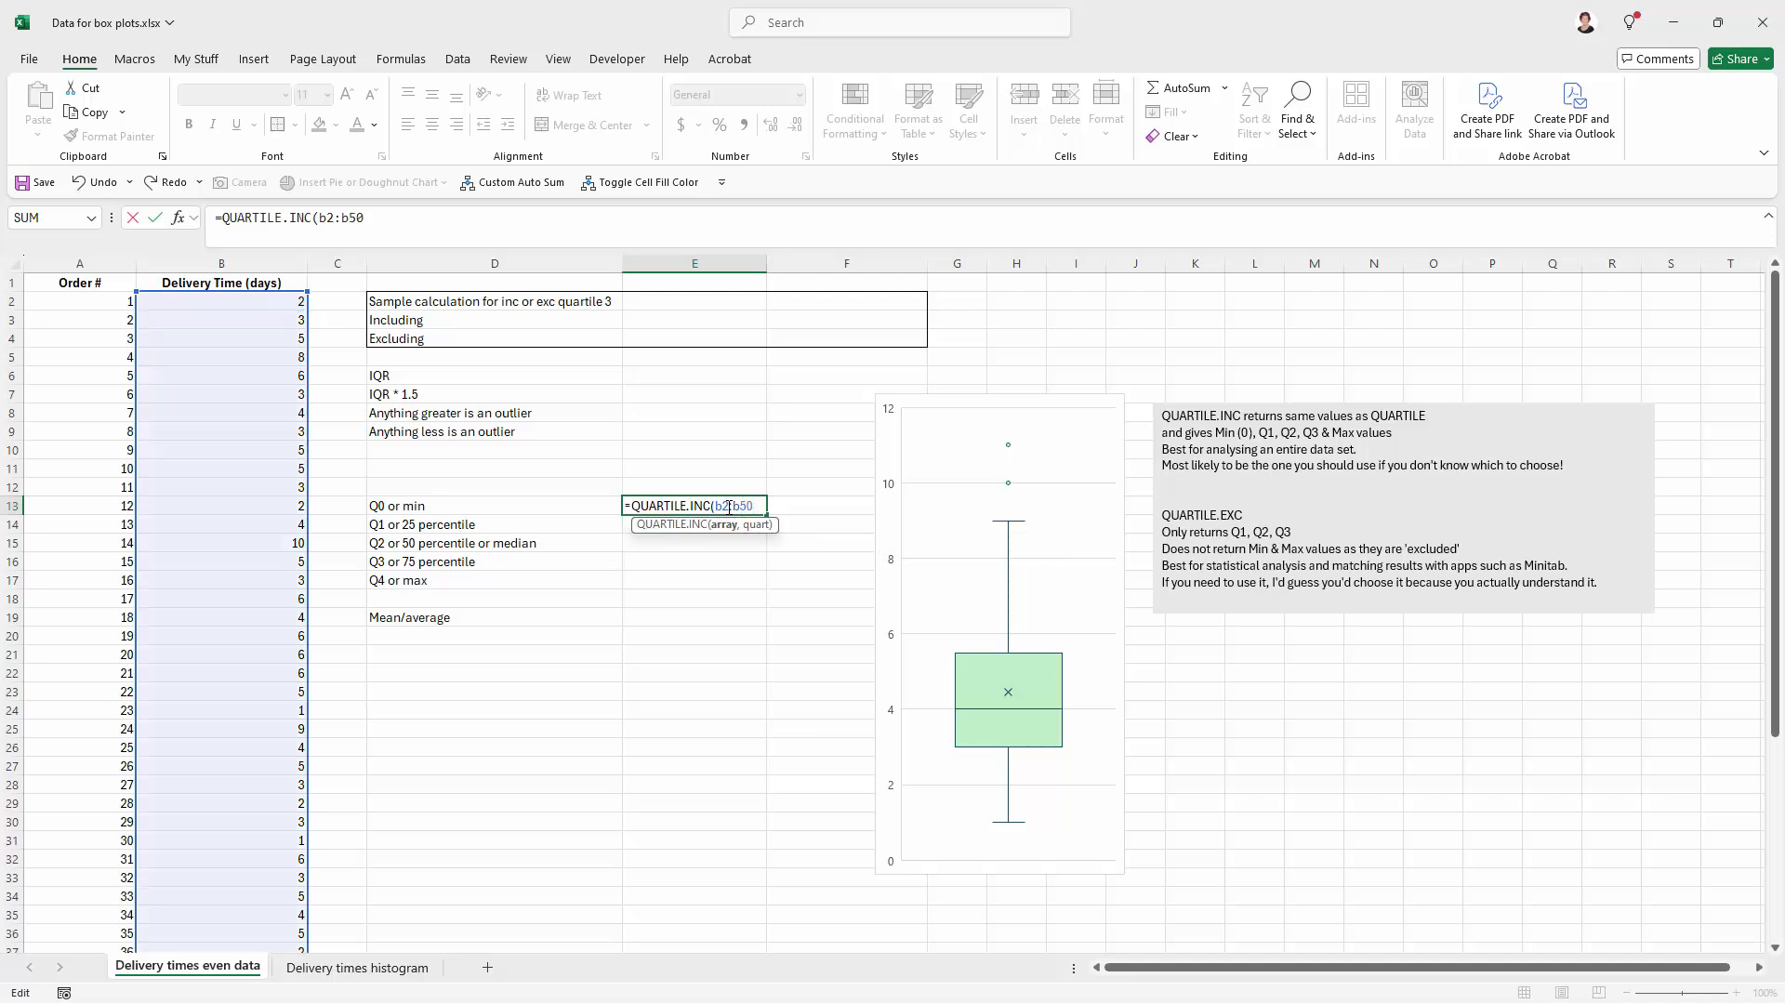
{"action": "type", "text": ",0"}
{"action": "type", "text": ")"}
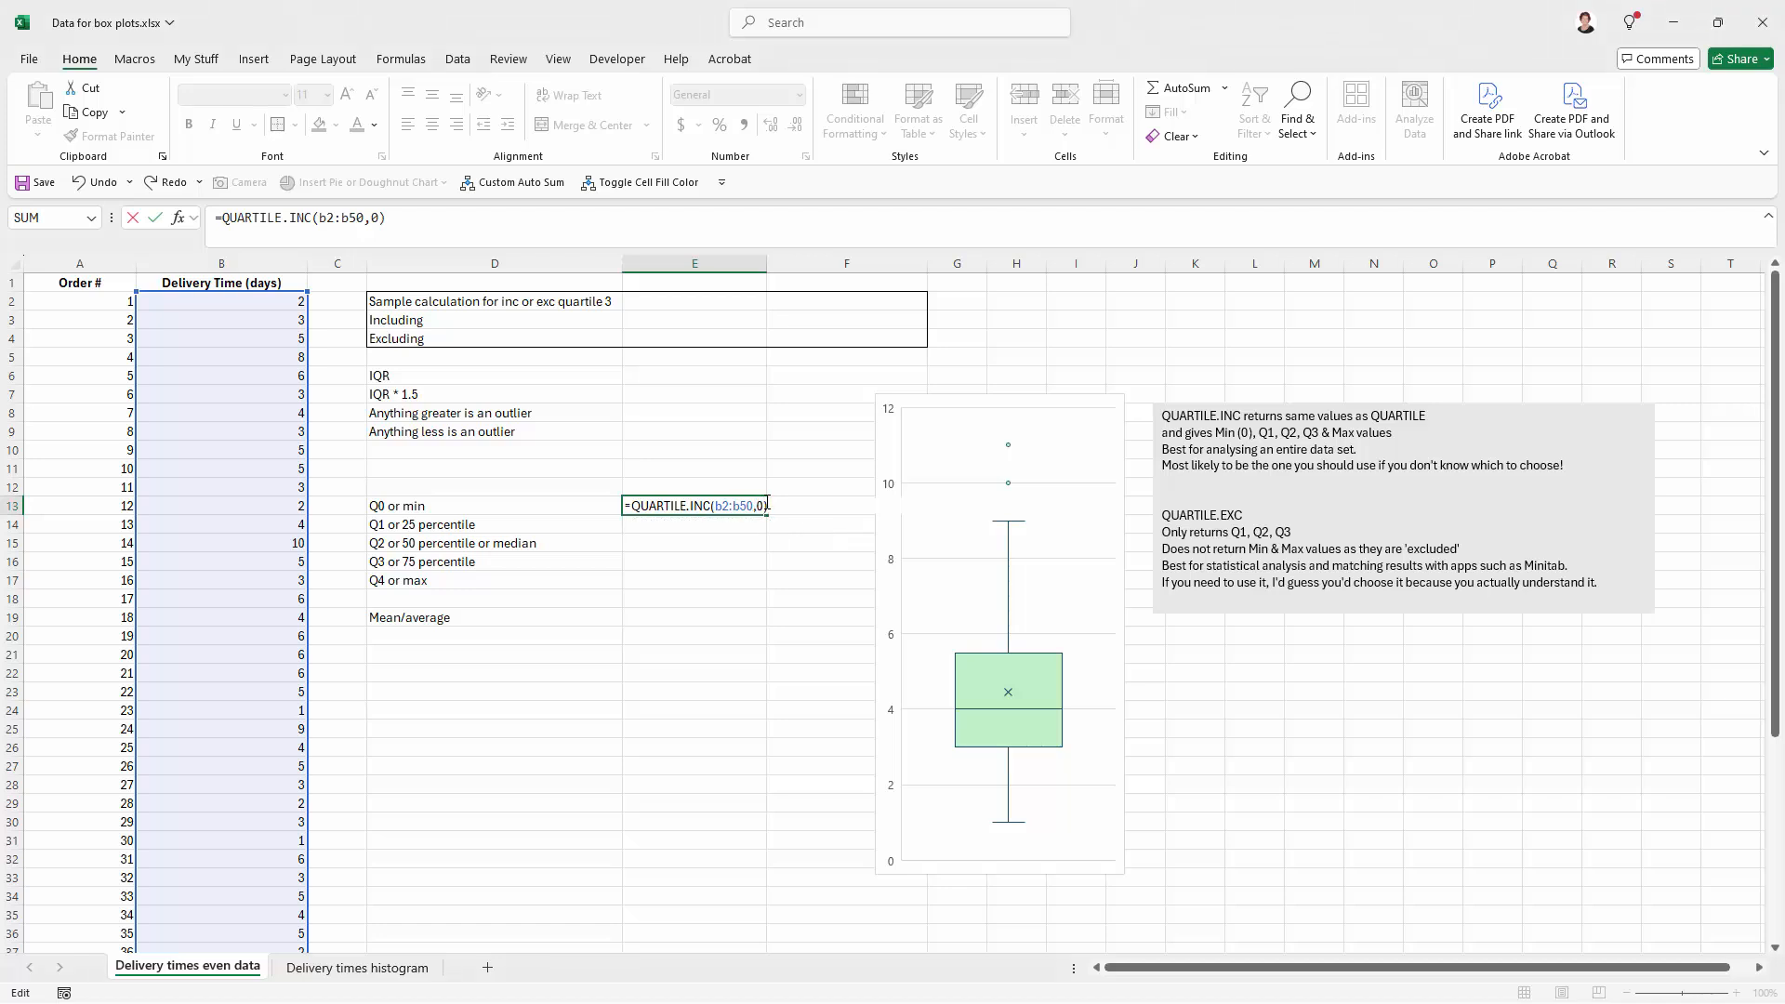
{"action": "key", "text": "Return"}
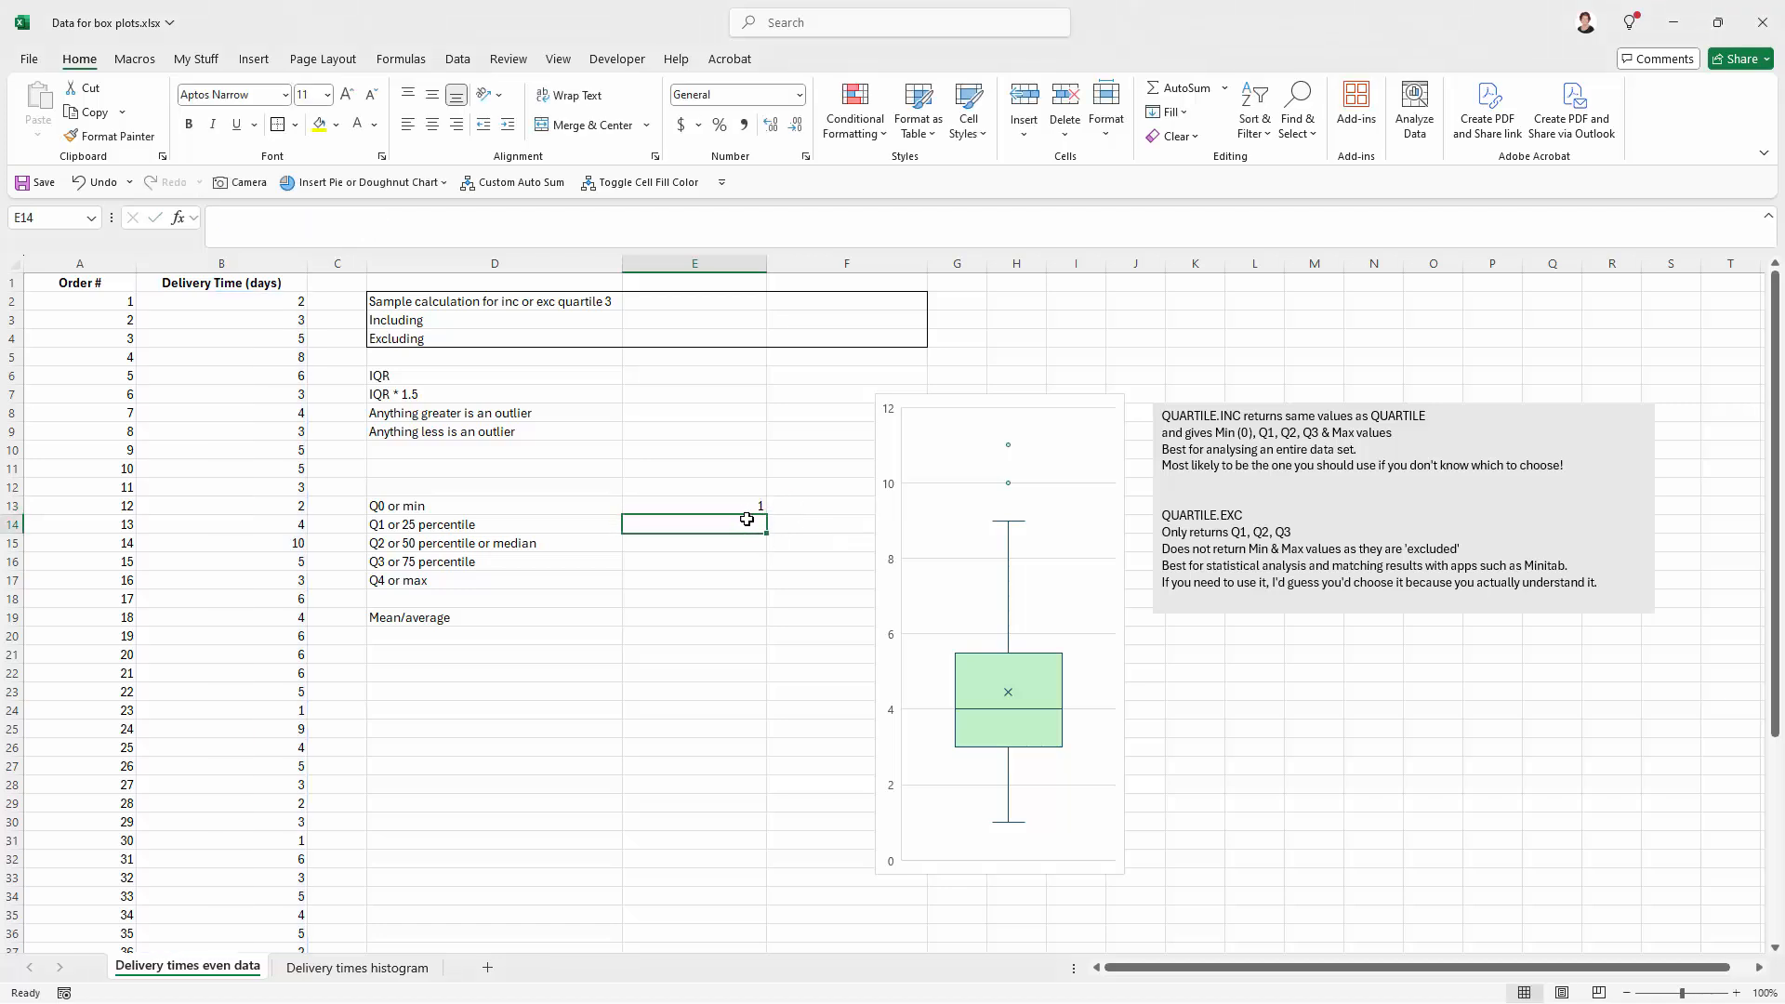
Copy the text of the QUARTILE.INC formula in E13 and leave the cell unchanged.
{"action": "left_click", "coordinate": [734, 503]}
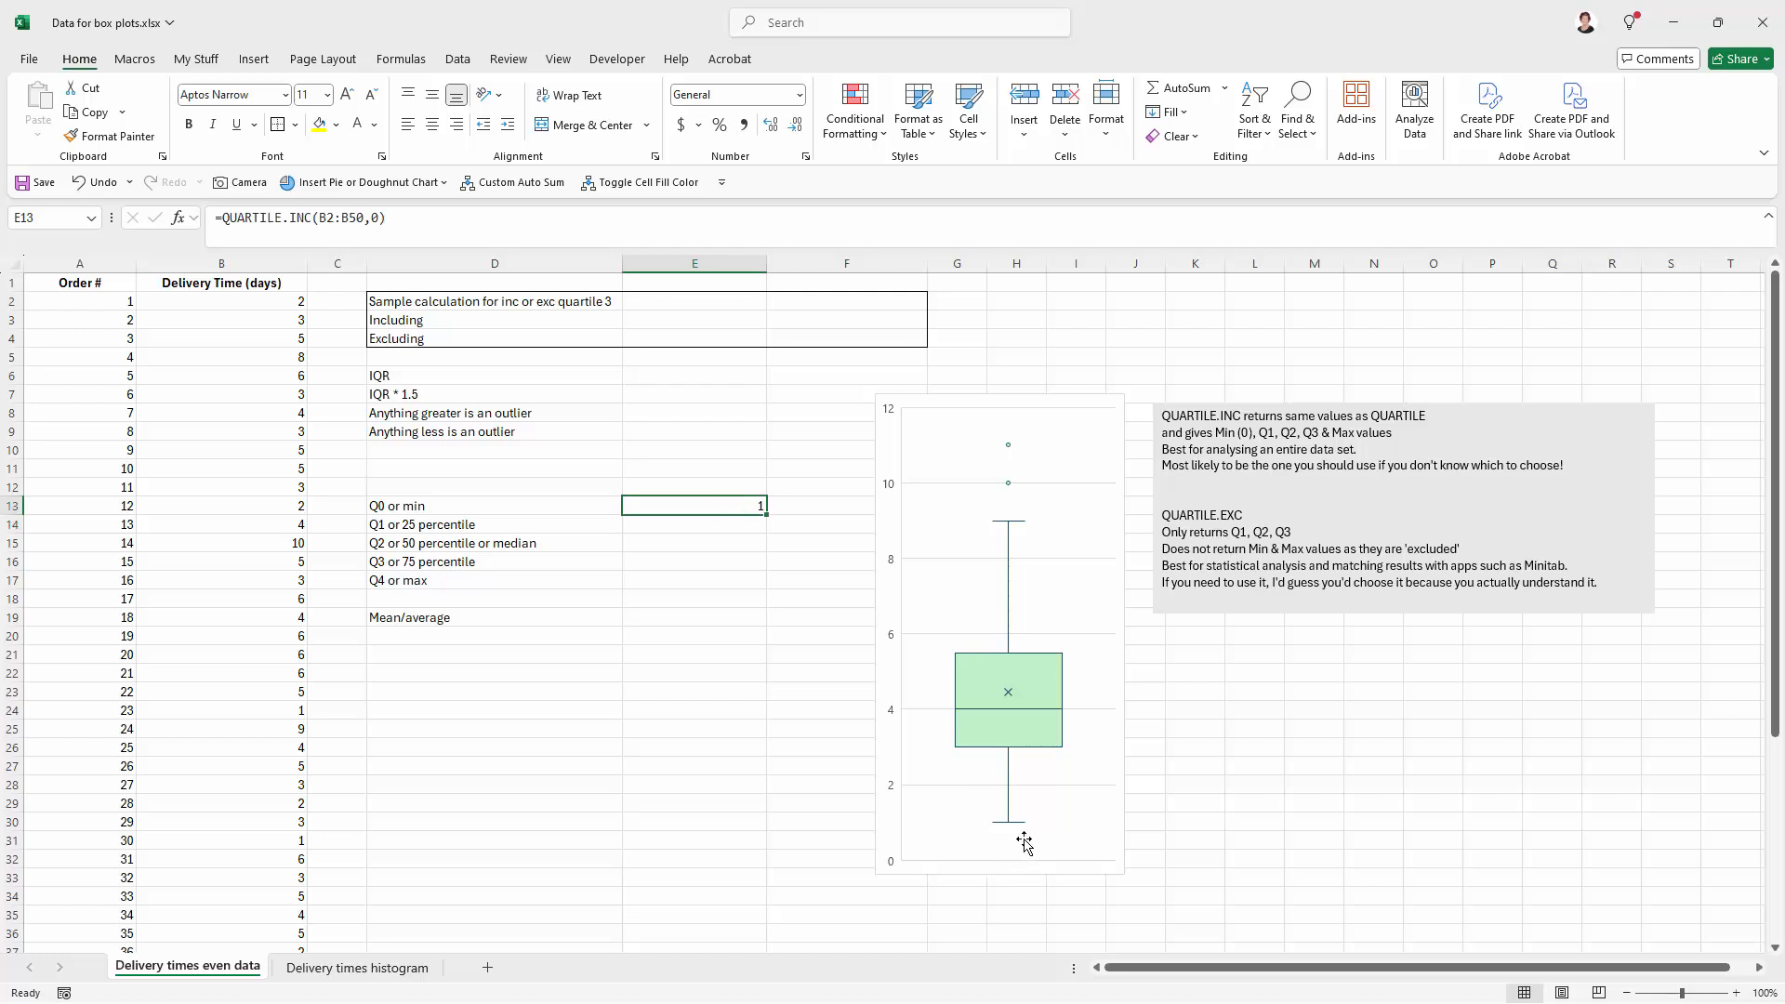
{"action": "left_click_drag", "start_coordinate": [414, 215], "coordinate": [215, 217]}
{"action": "key", "text": "ctrl+c"}
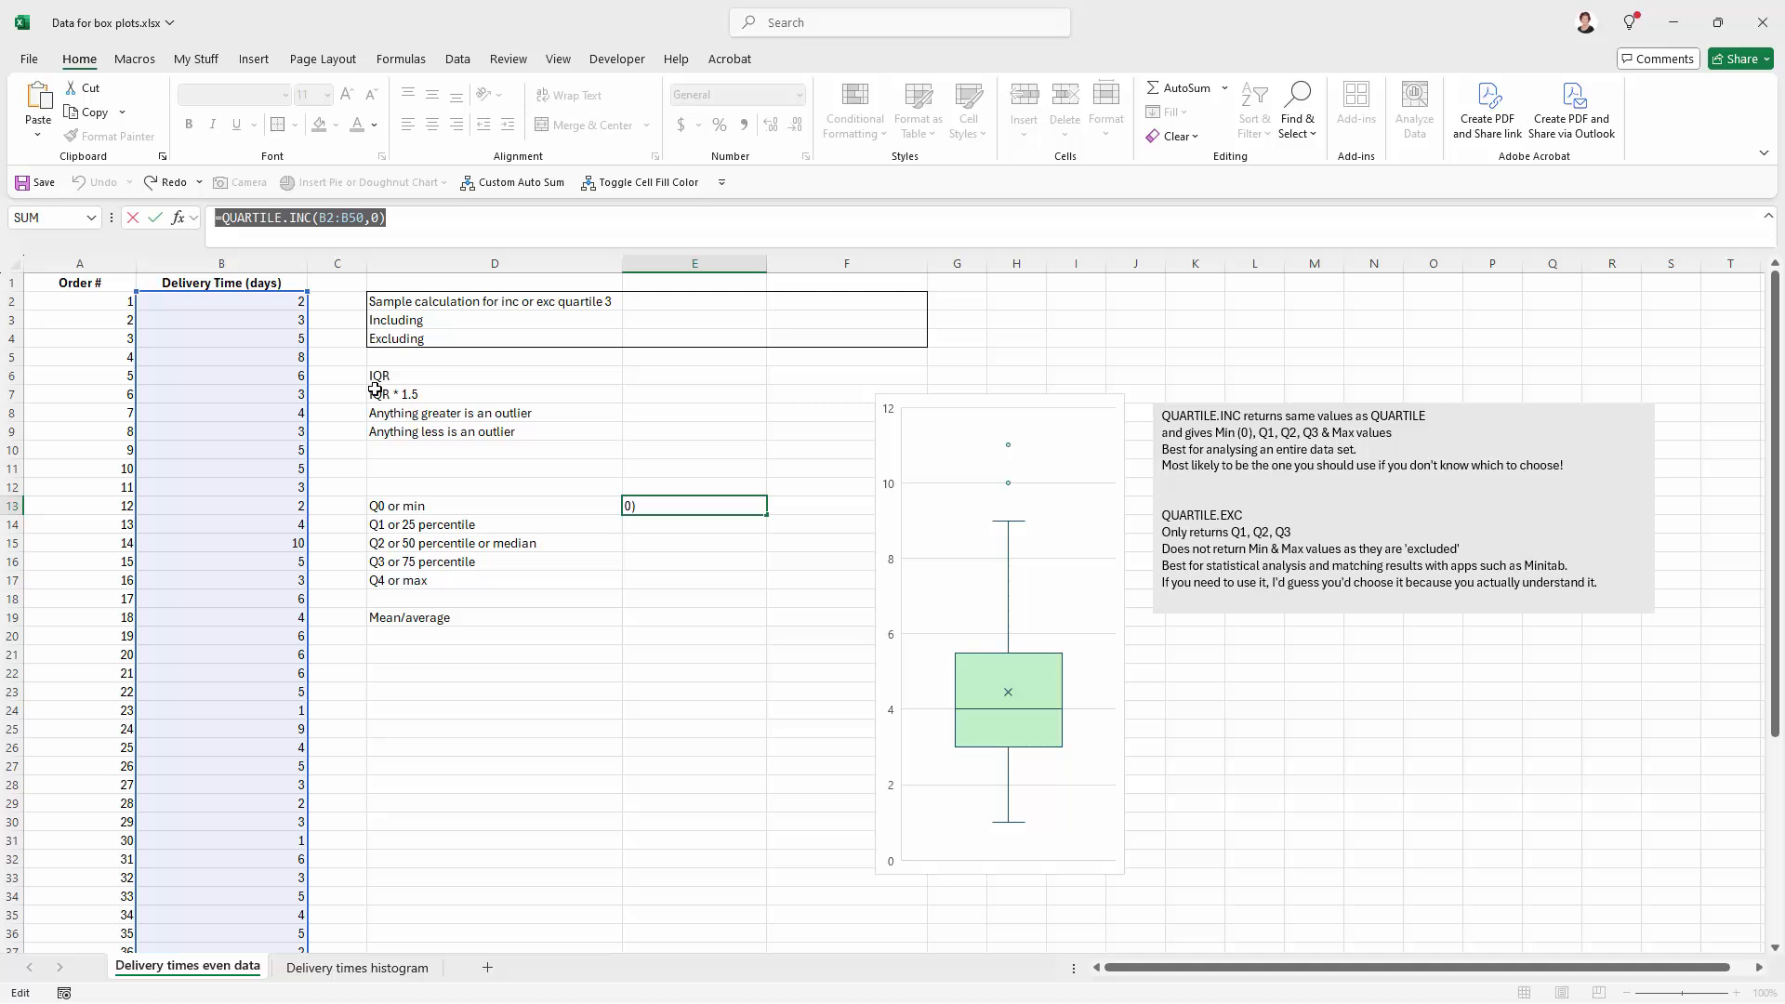
{"action": "left_click", "coordinate": [679, 563]}
{"action": "key", "text": "Escape"}
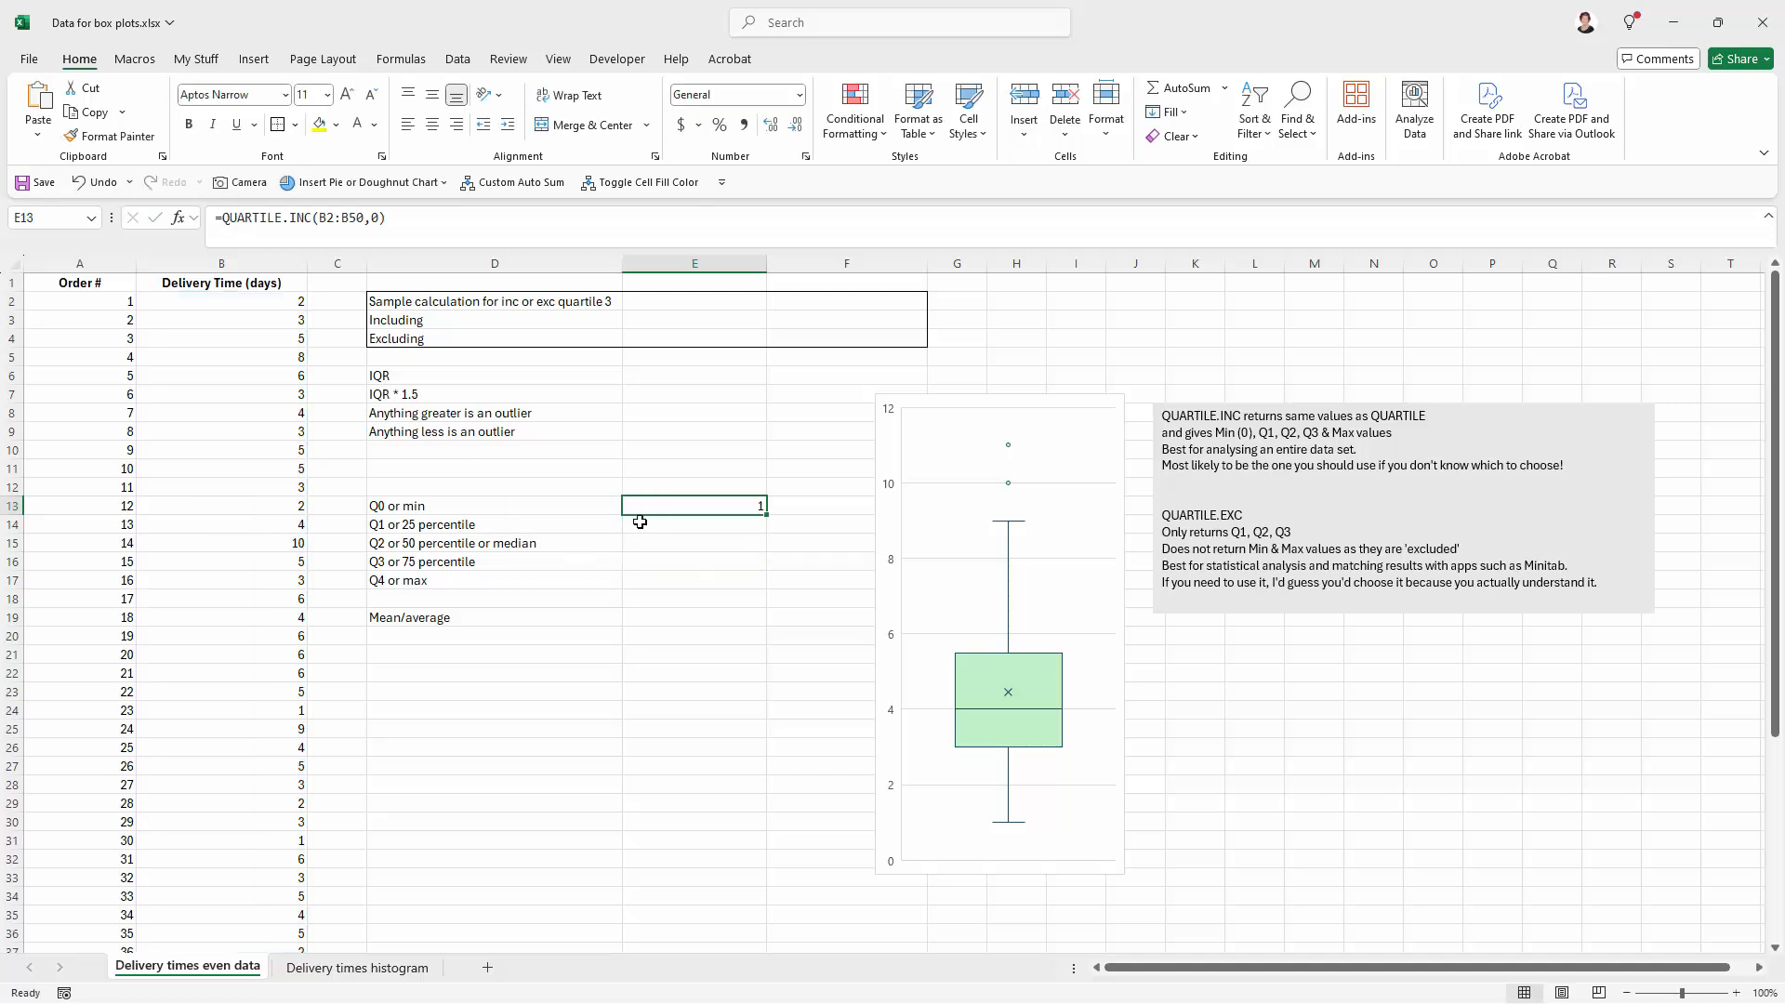
Paste the copied formula into E14 and make it =QUARTILE.INC(B2:B50,1) for Q1 or 25 percentile.
{"action": "left_click", "coordinate": [662, 528]}
{"action": "right_click", "coordinate": [654, 526]}
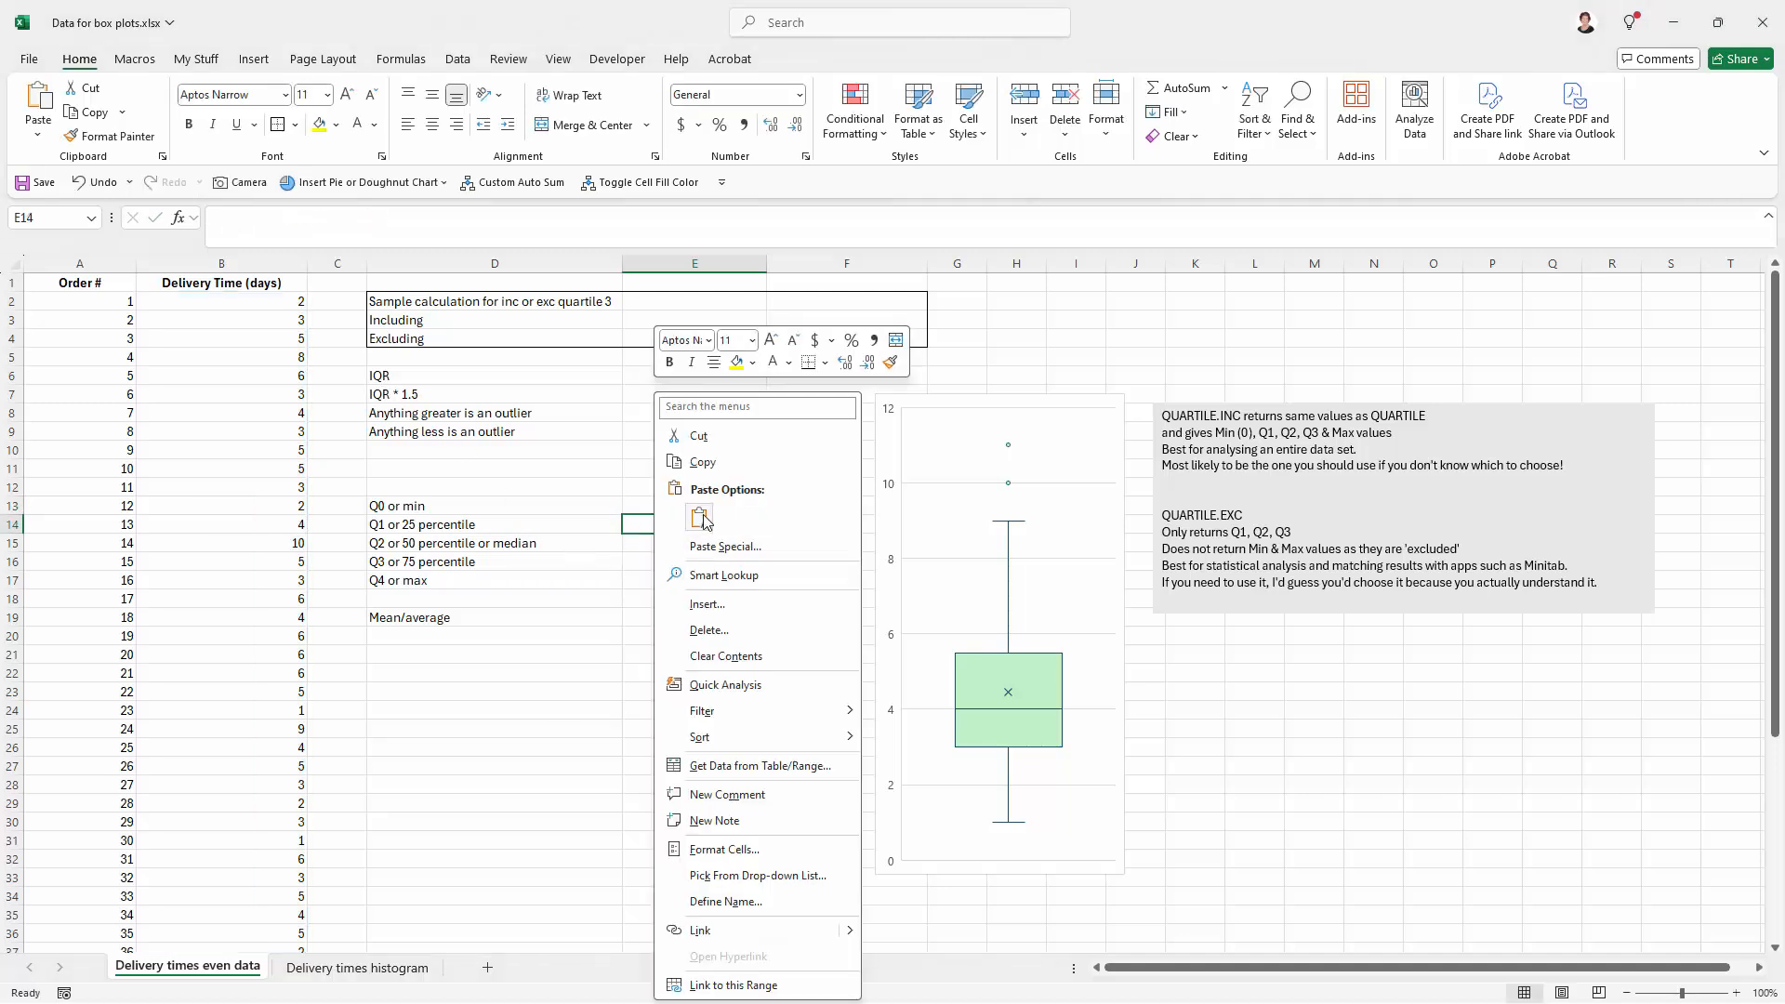
{"action": "left_click", "coordinate": [692, 511]}
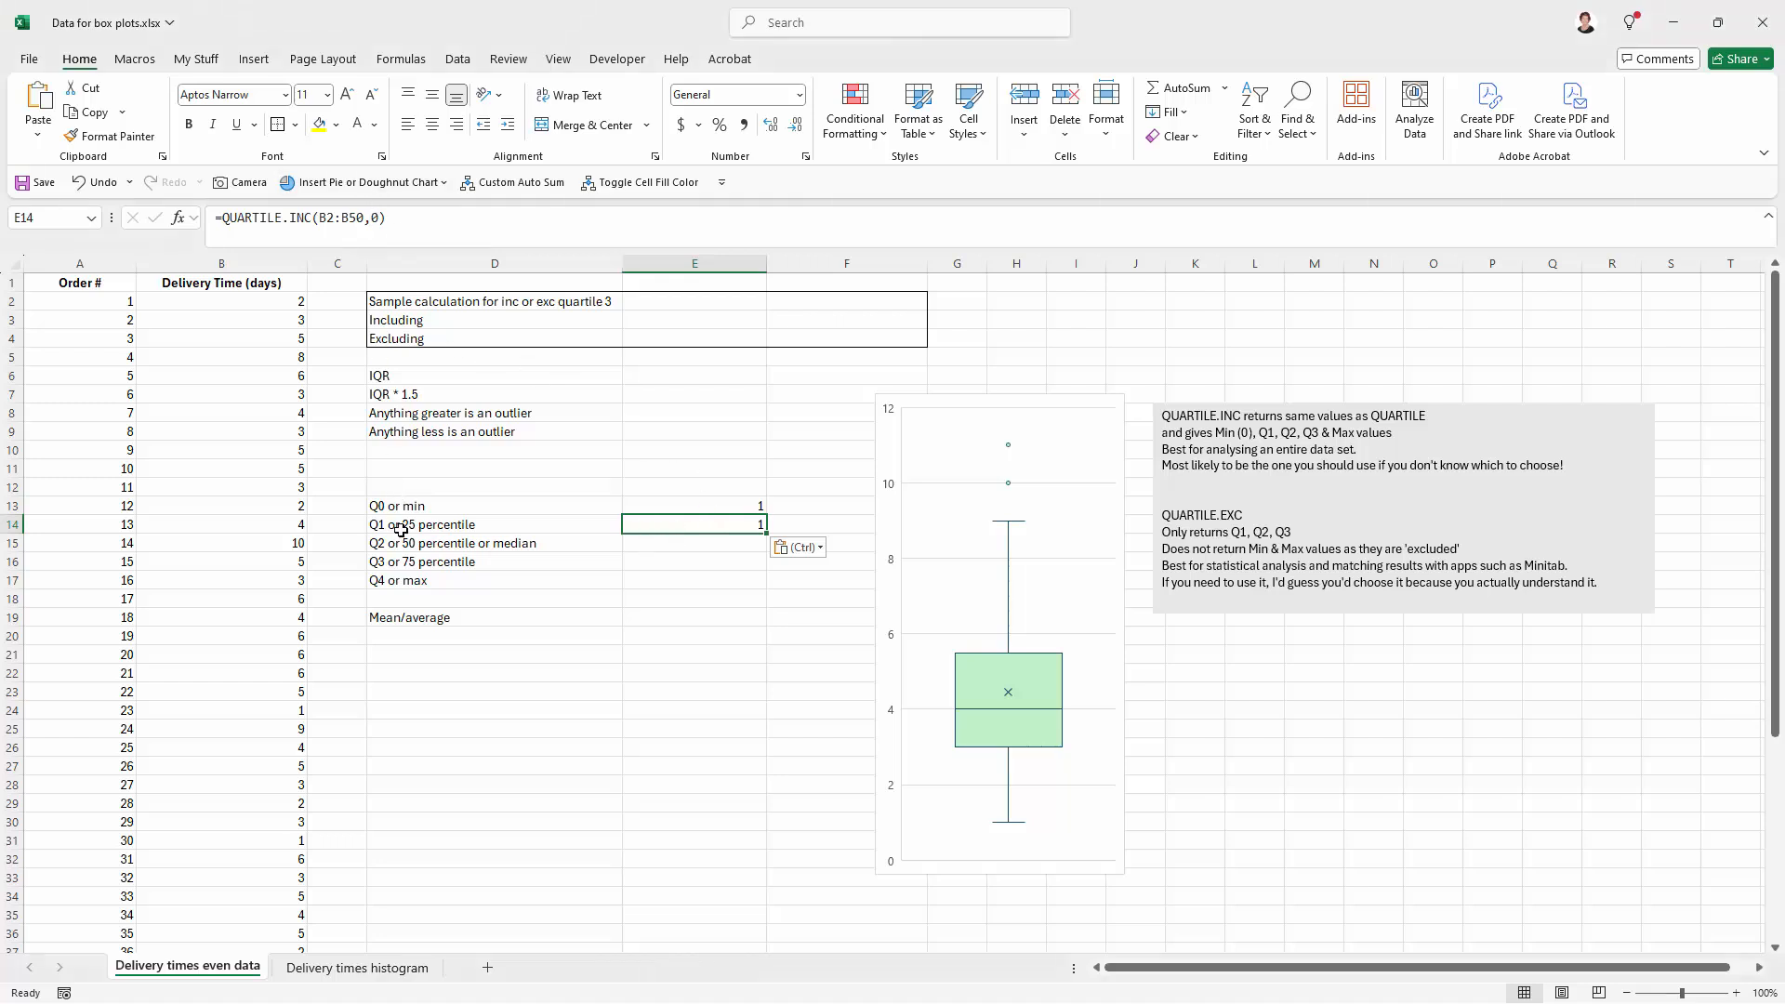
{"action": "left_click", "coordinate": [386, 220]}
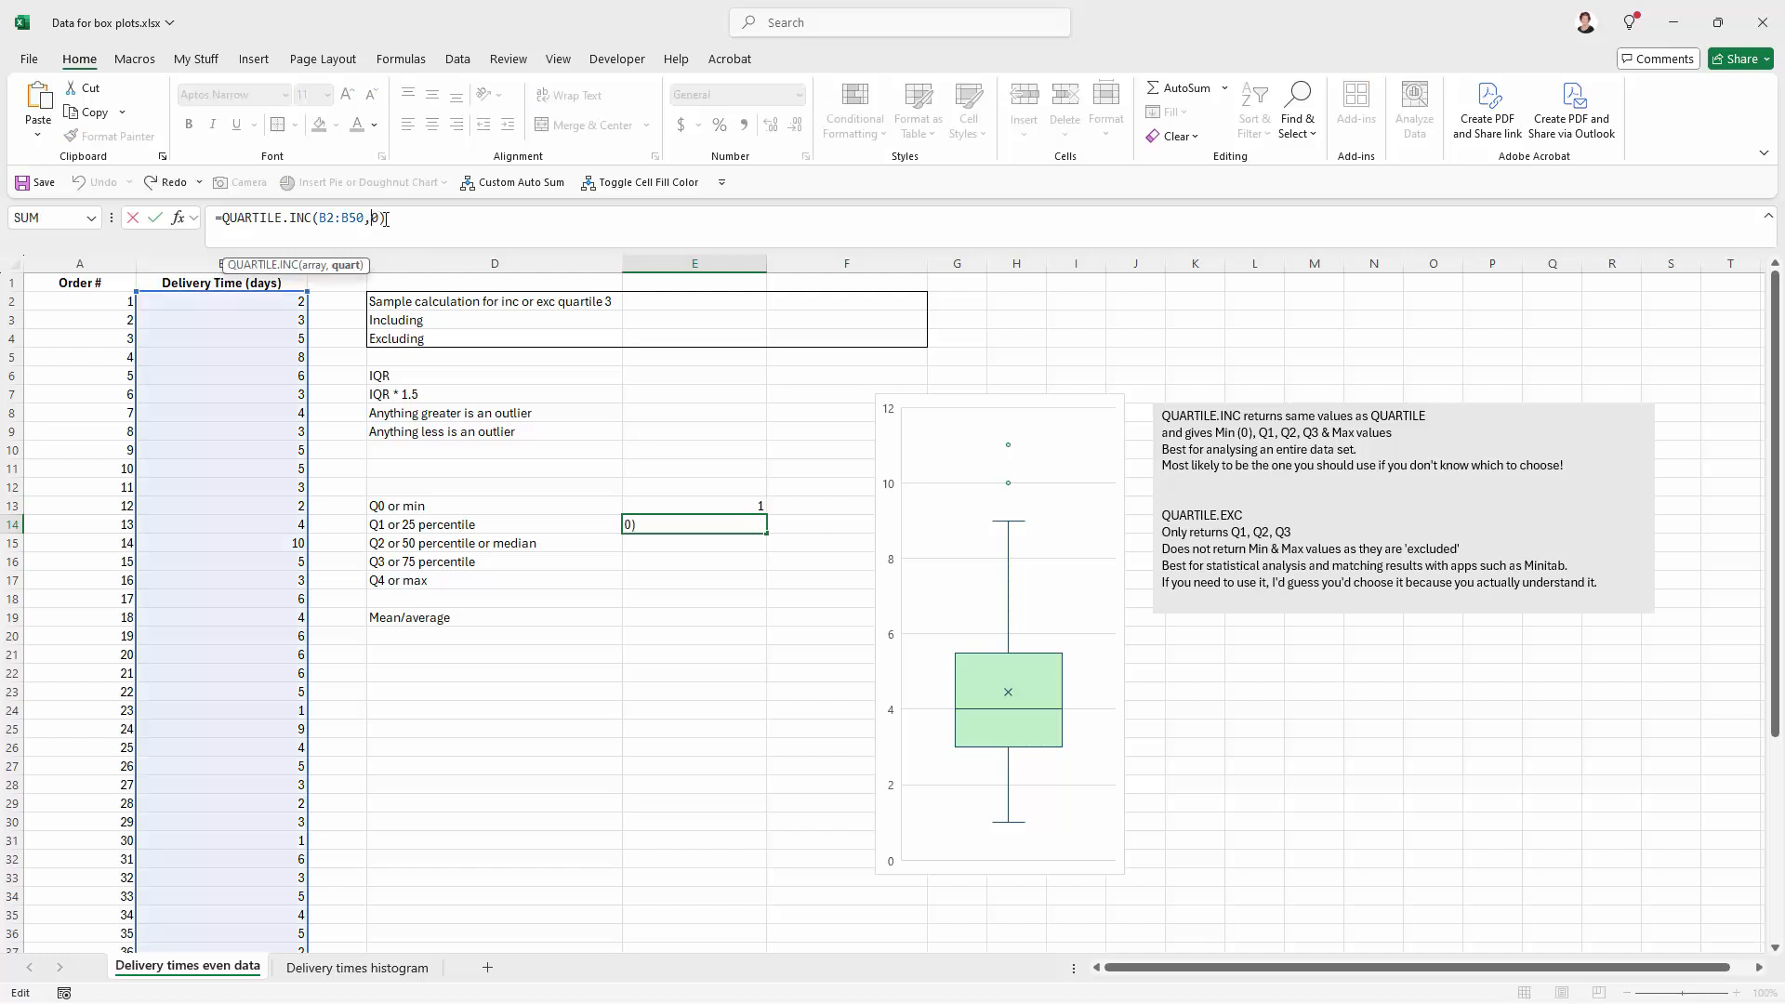
{"action": "type", "text": "1"}
{"action": "key", "text": "Return"}
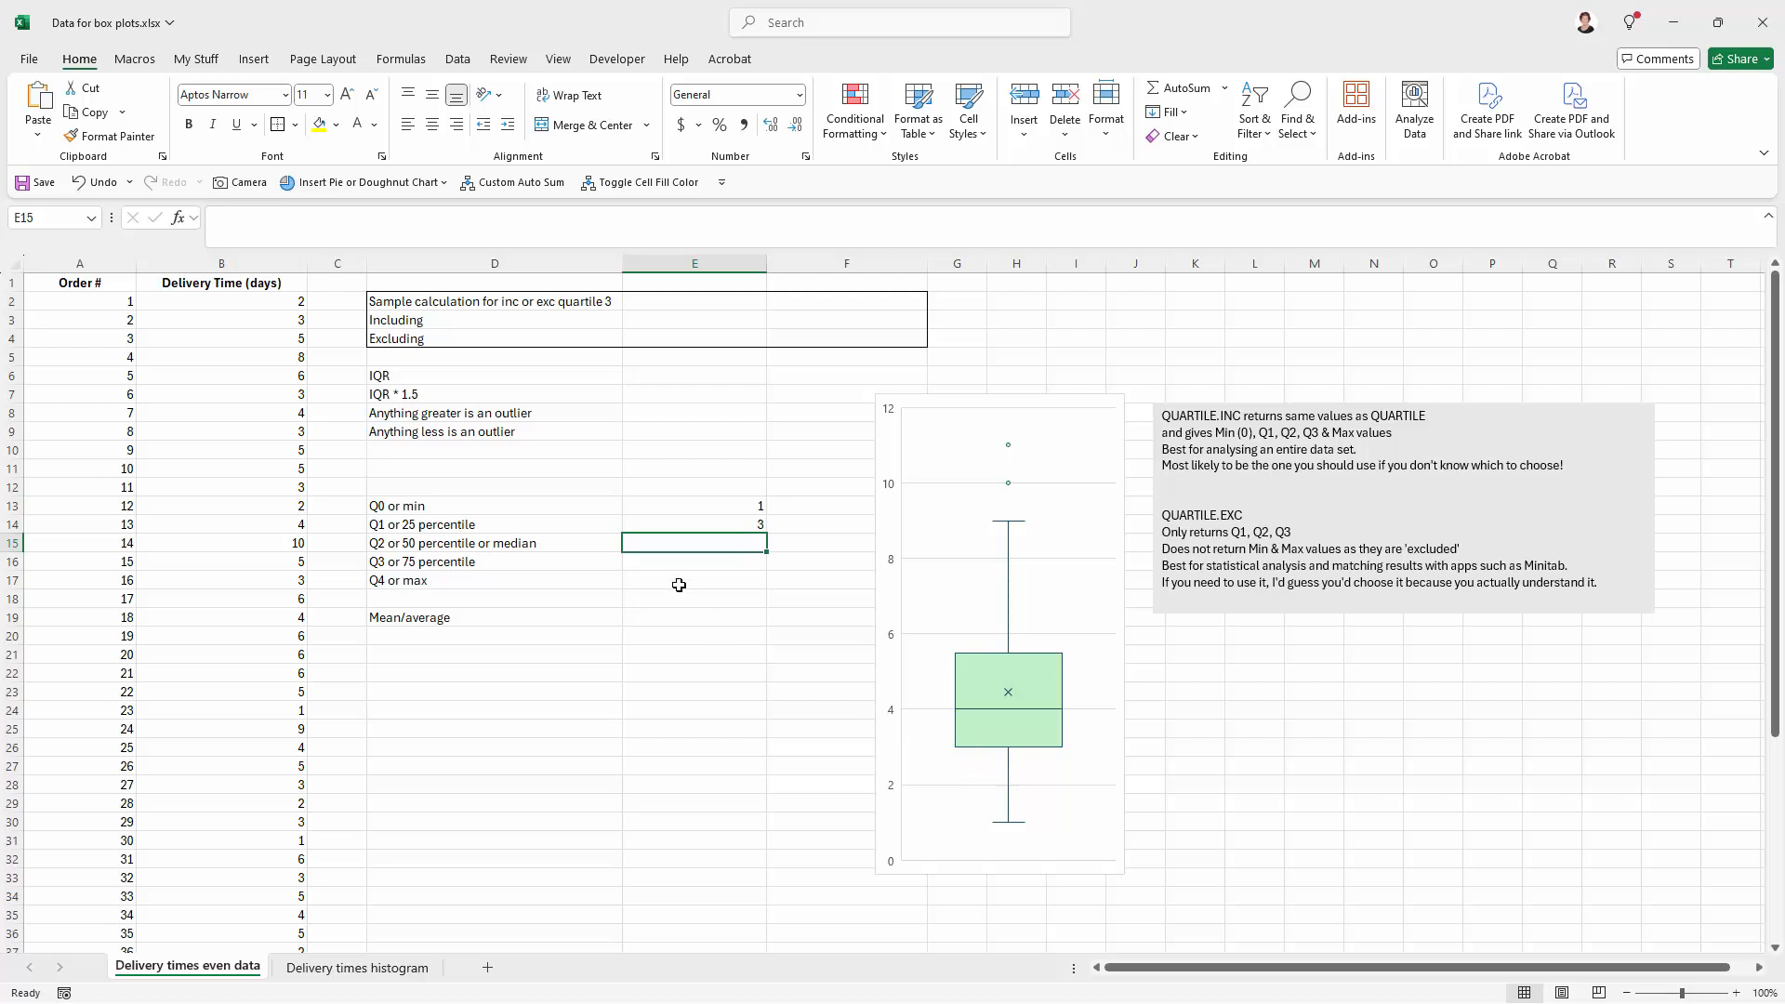
Paste the copied formula into E15 and make it =QUARTILE.INC(B2:B50,2) for Q2 or median.
{"action": "right_click", "coordinate": [695, 545]}
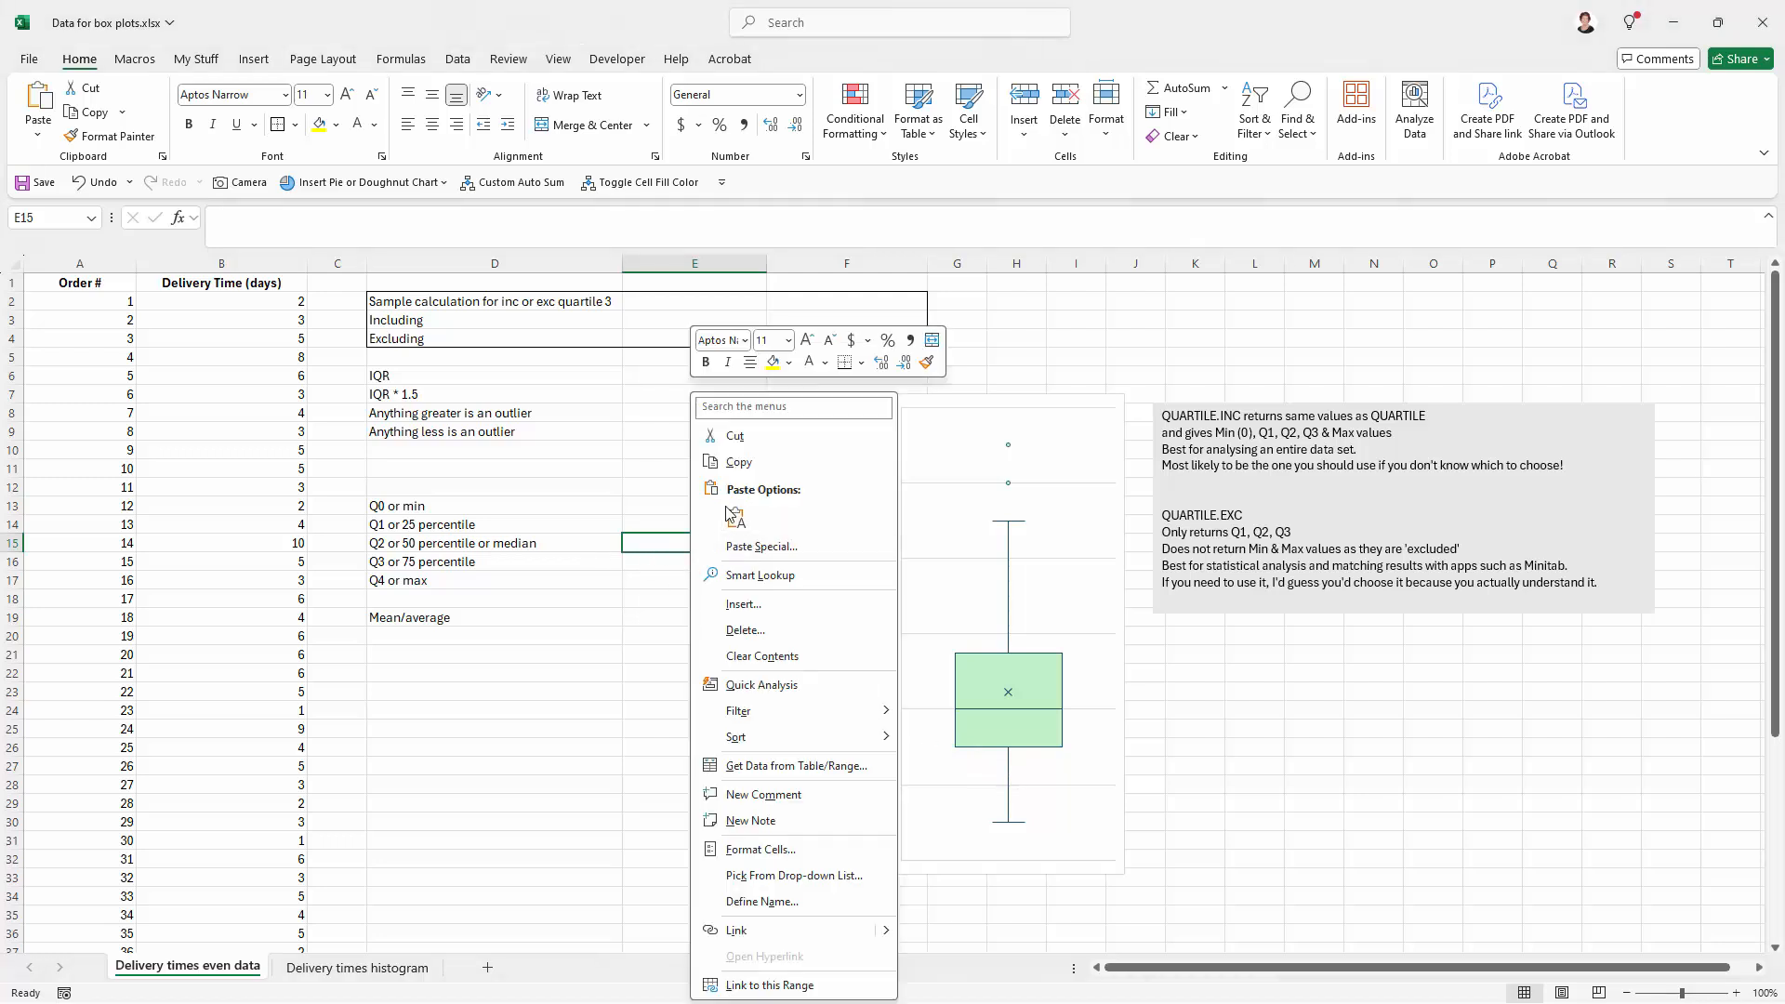
{"action": "left_click", "coordinate": [735, 518]}
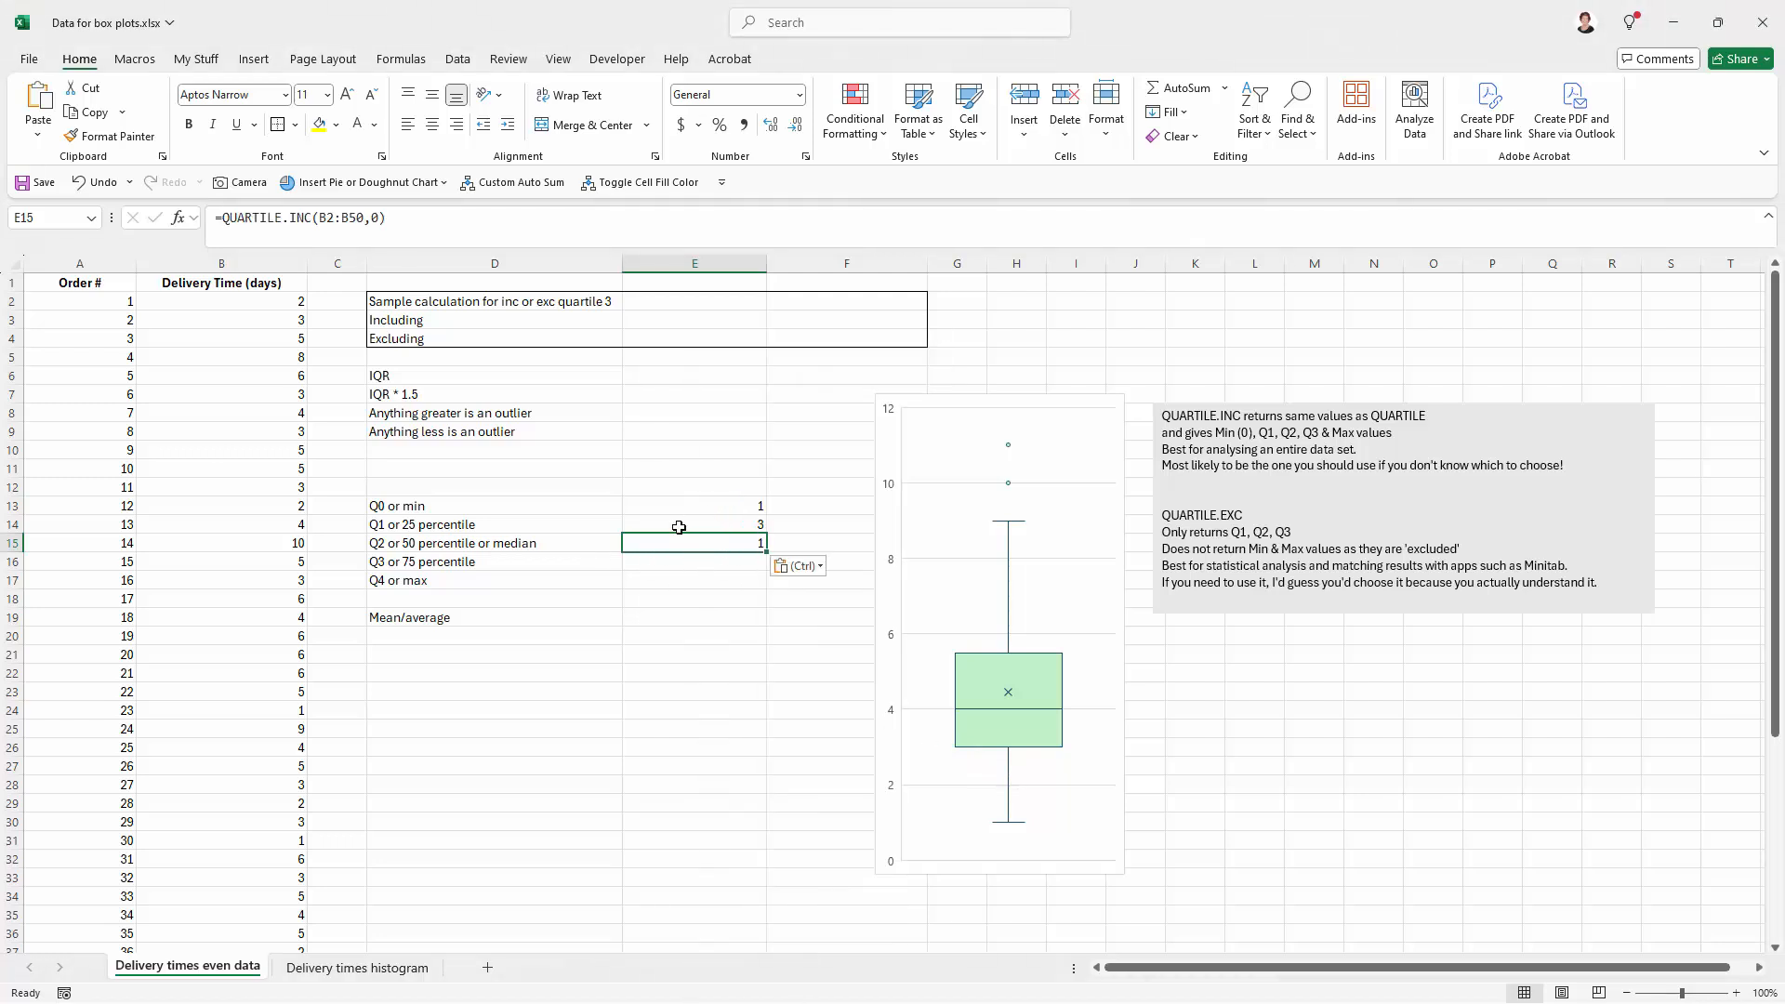
{"action": "left_click", "coordinate": [367, 216]}
{"action": "type", "text": "2"}
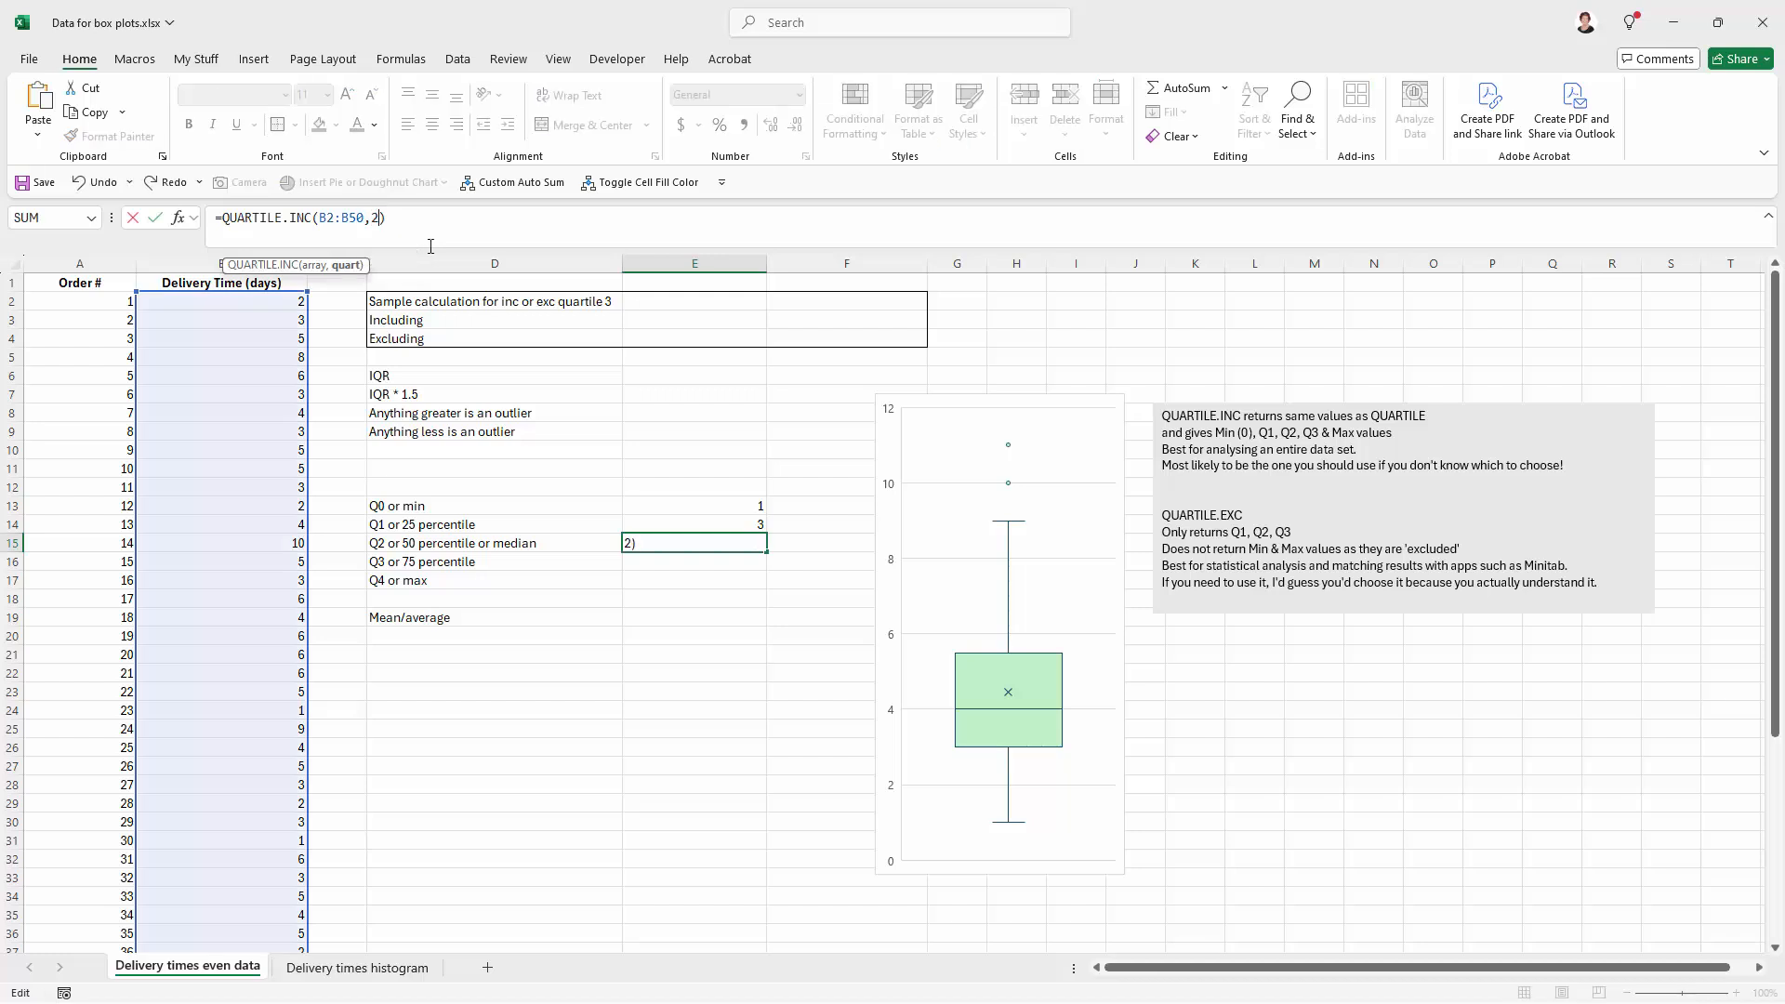
{"action": "key", "text": "Return"}
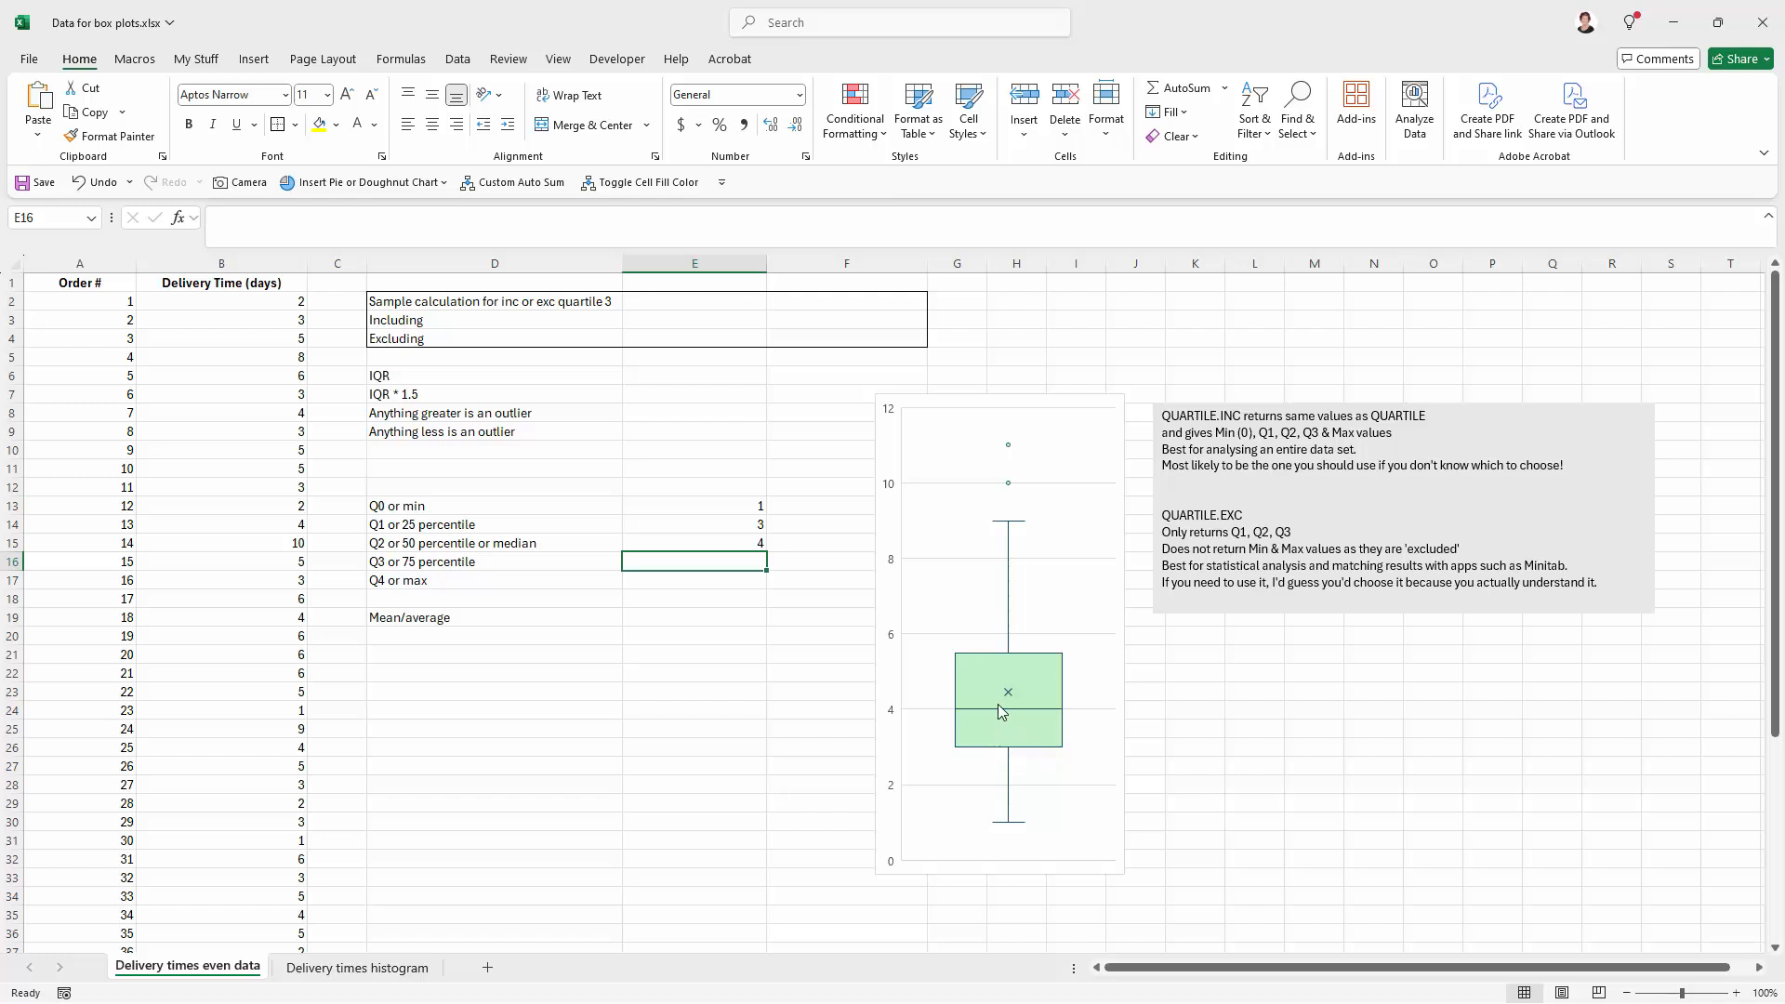
Paste the copied formula into E16 and make it =QUARTILE.INC(B2:B50,3) for Q3 or 75 percentile.
{"action": "right_click", "coordinate": [711, 561]}
{"action": "left_click", "coordinate": [759, 518]}
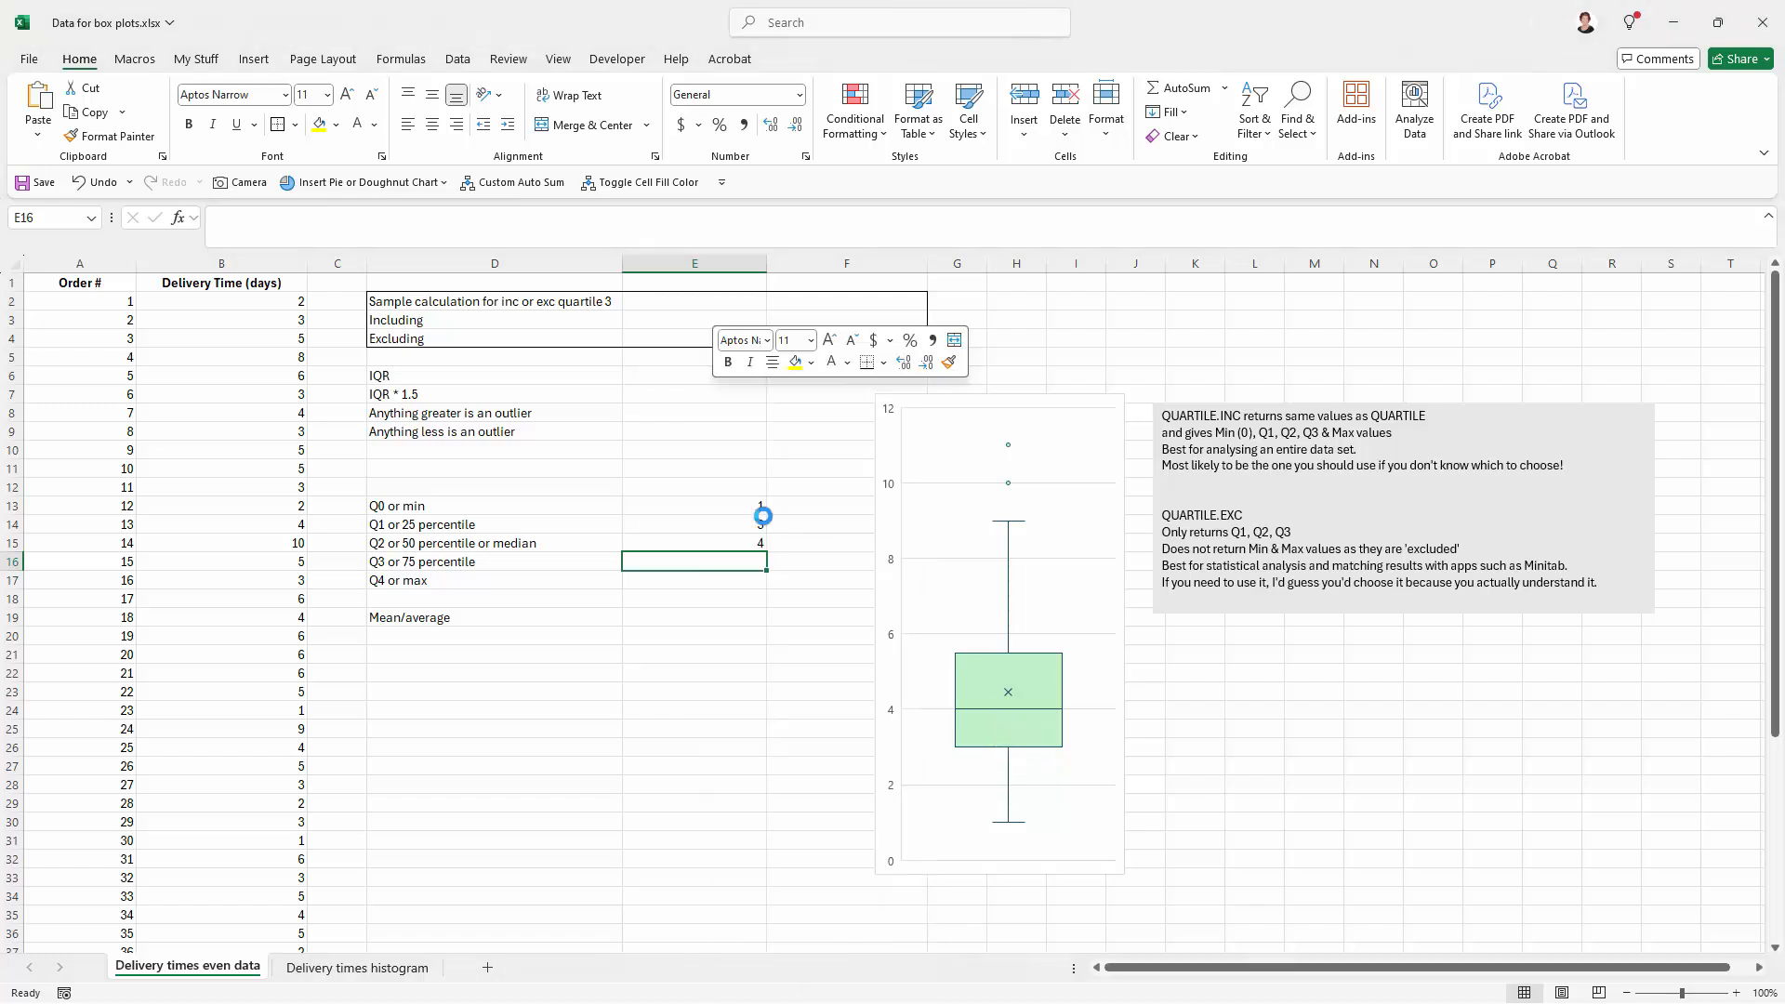
{"action": "double_click", "coordinate": [373, 217]}
{"action": "type", "text": "3"}
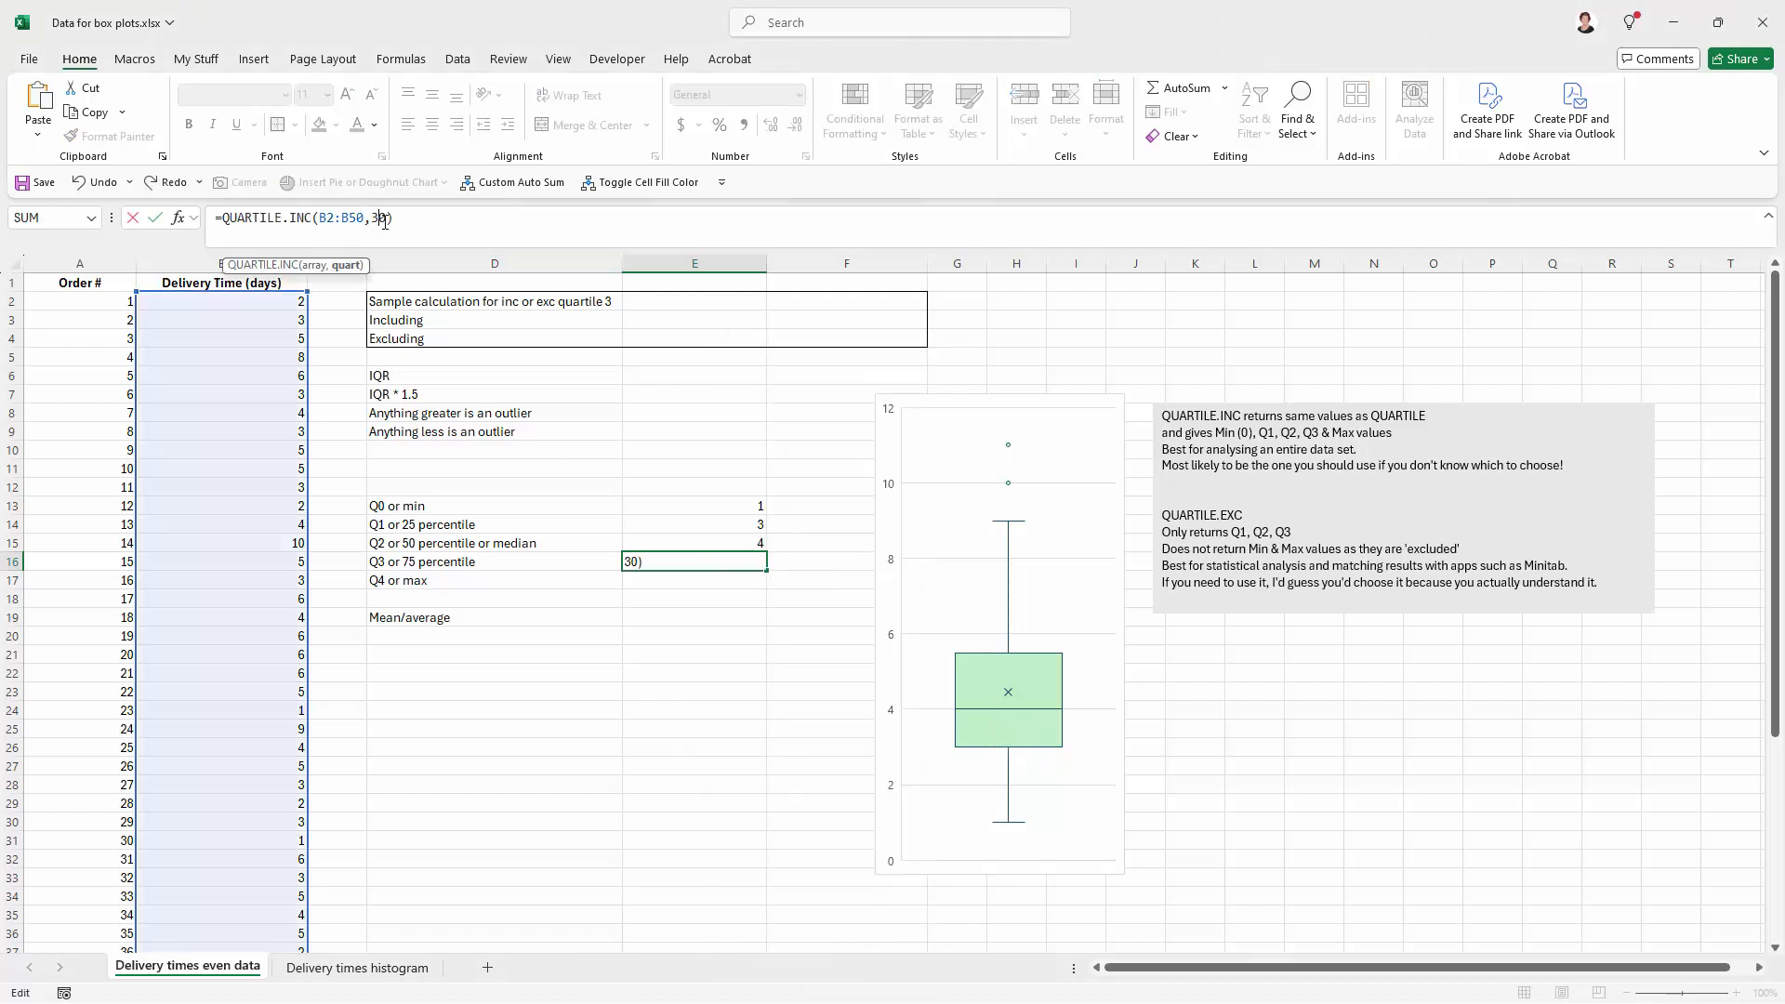
{"action": "key", "text": "Return"}
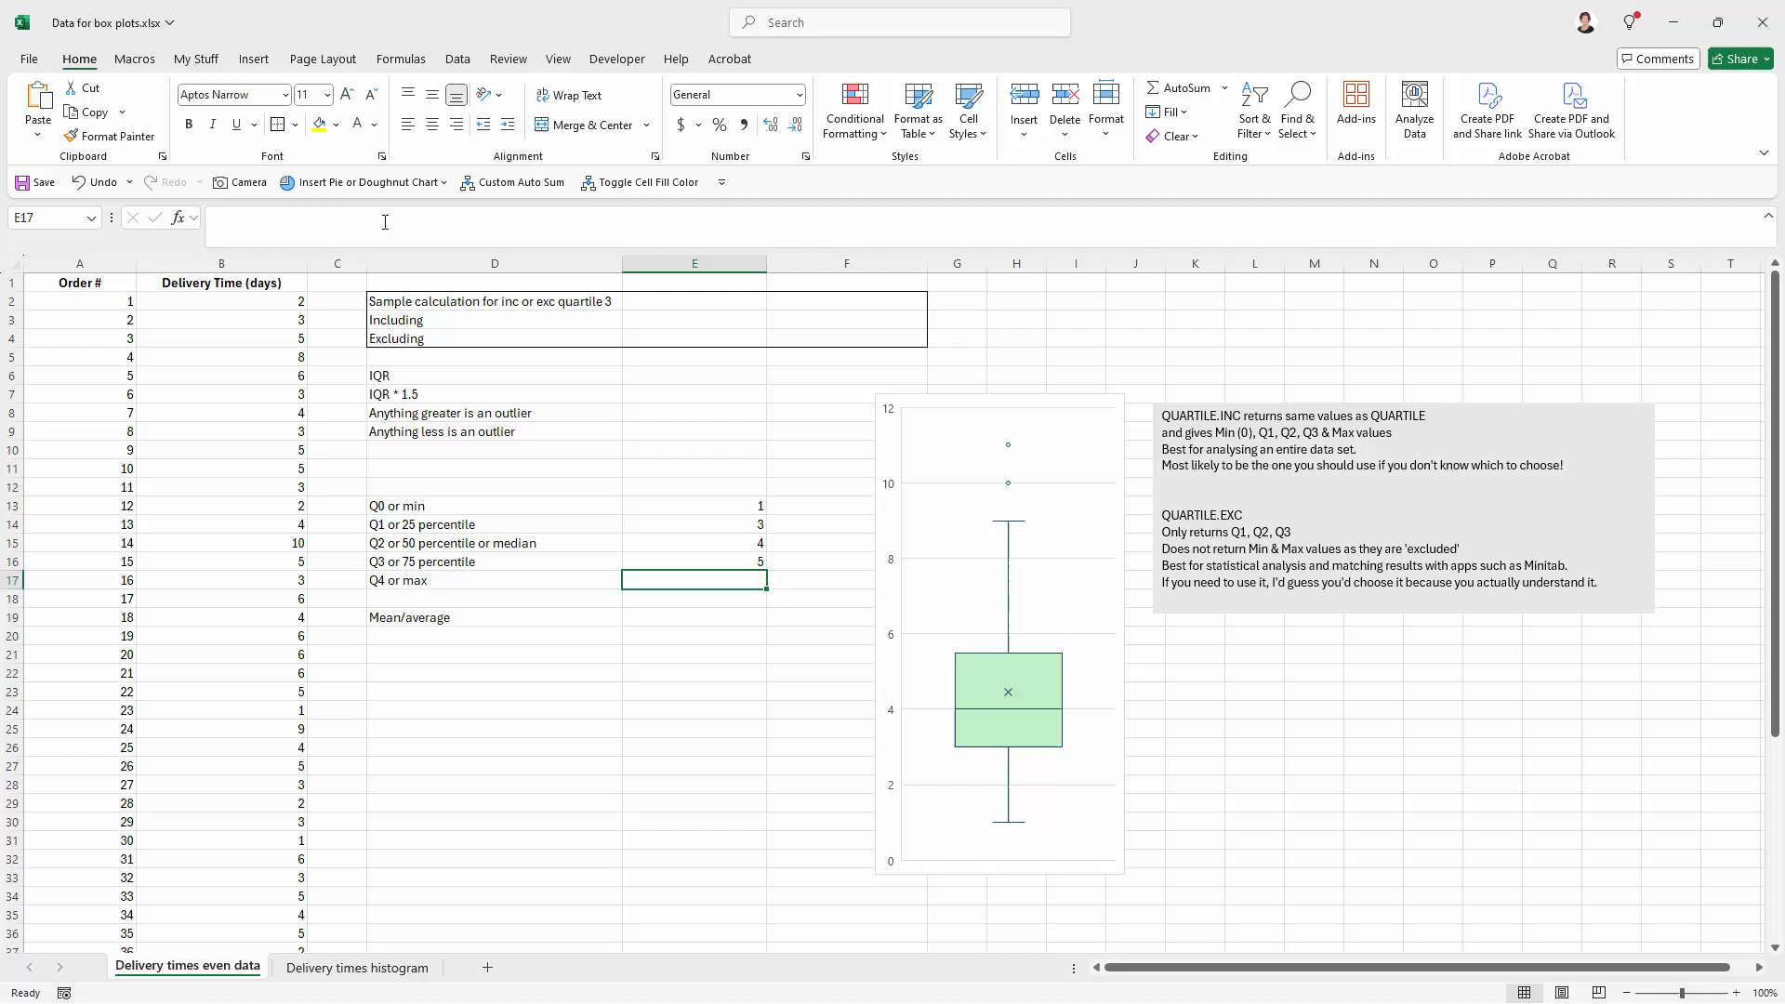
{"action": "left_click", "coordinate": [726, 566]}
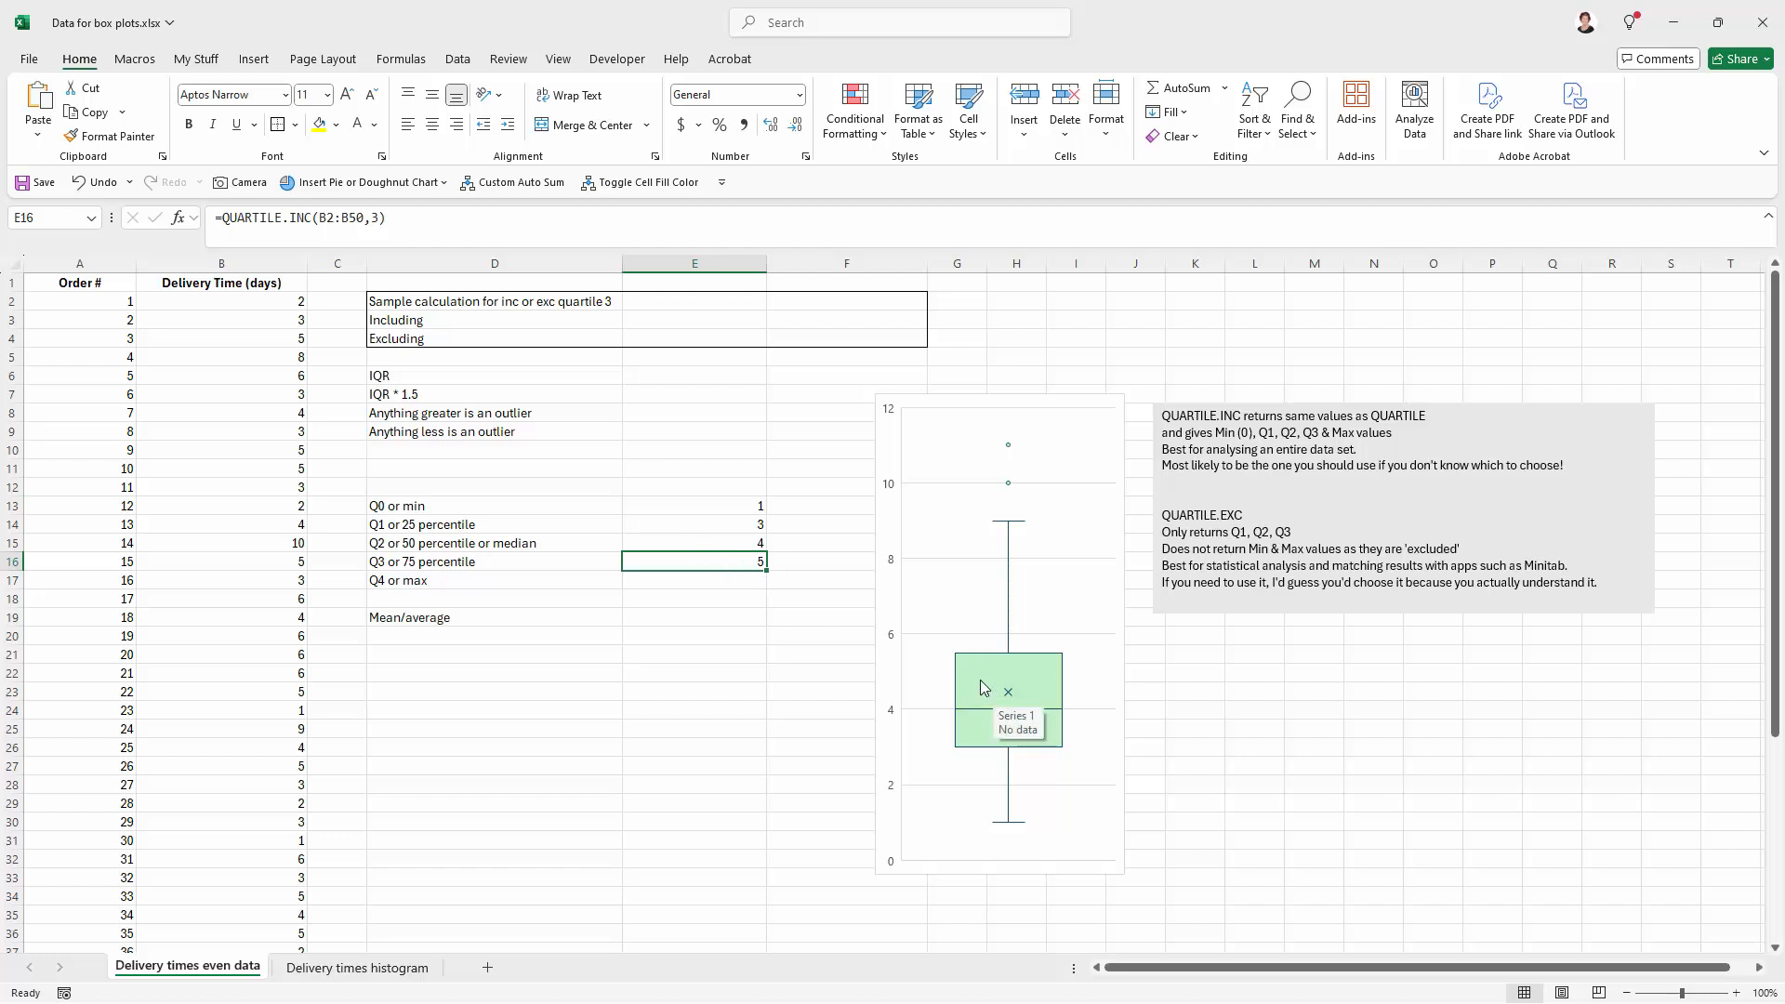
Set the box plot series' quartile calculation to Inclusive median and close the series formatting.
{"action": "right_click", "coordinate": [1031, 671]}
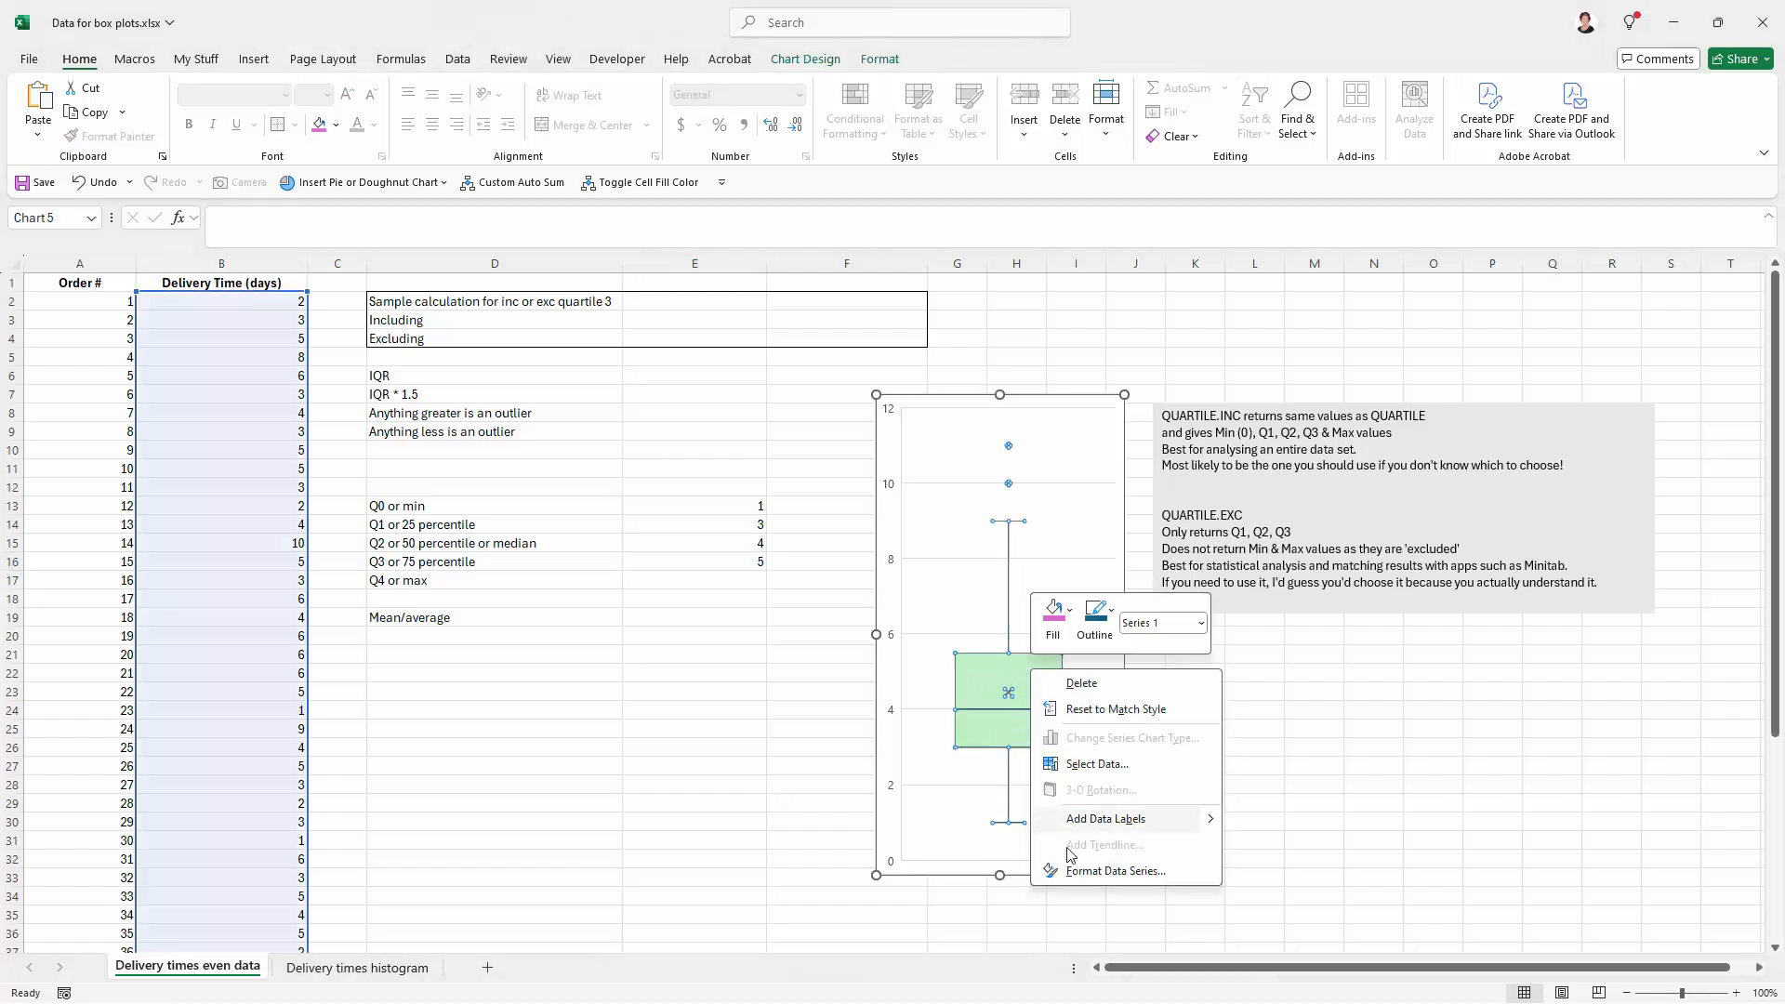
{"action": "left_click", "coordinate": [1091, 873]}
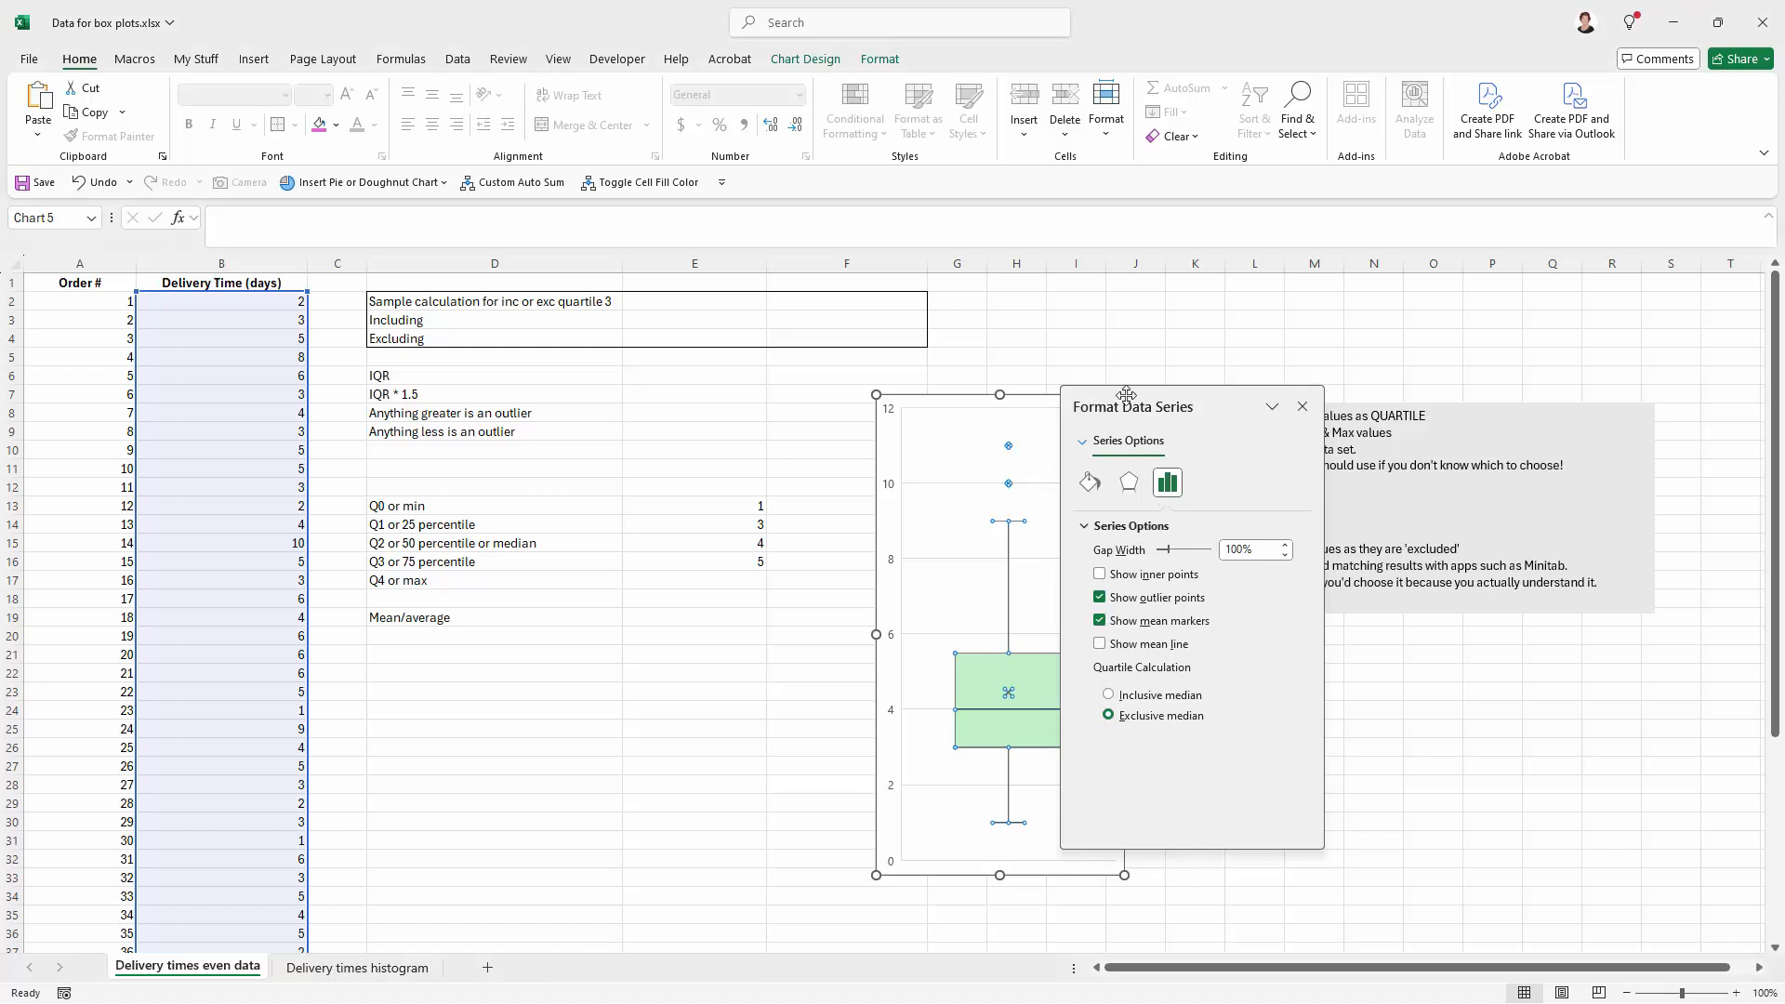
{"action": "left_click_drag", "start_coordinate": [1130, 400], "coordinate": [1267, 298]}
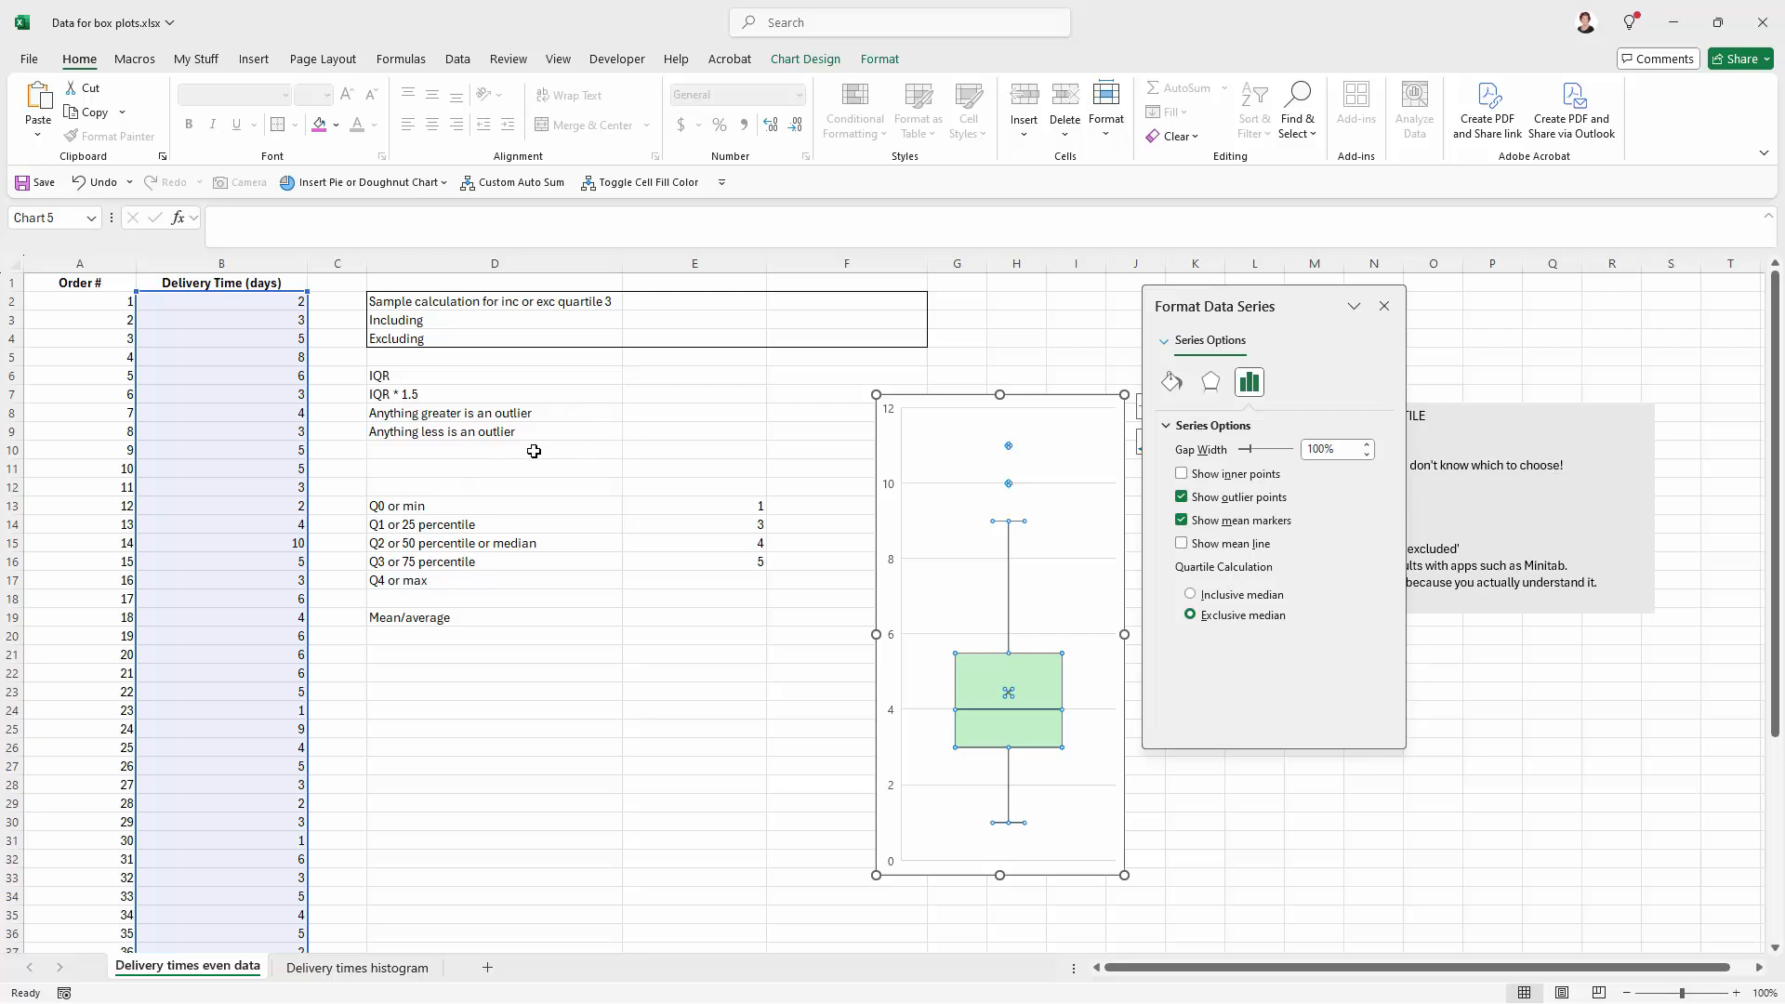
{"action": "left_click", "coordinate": [1191, 596]}
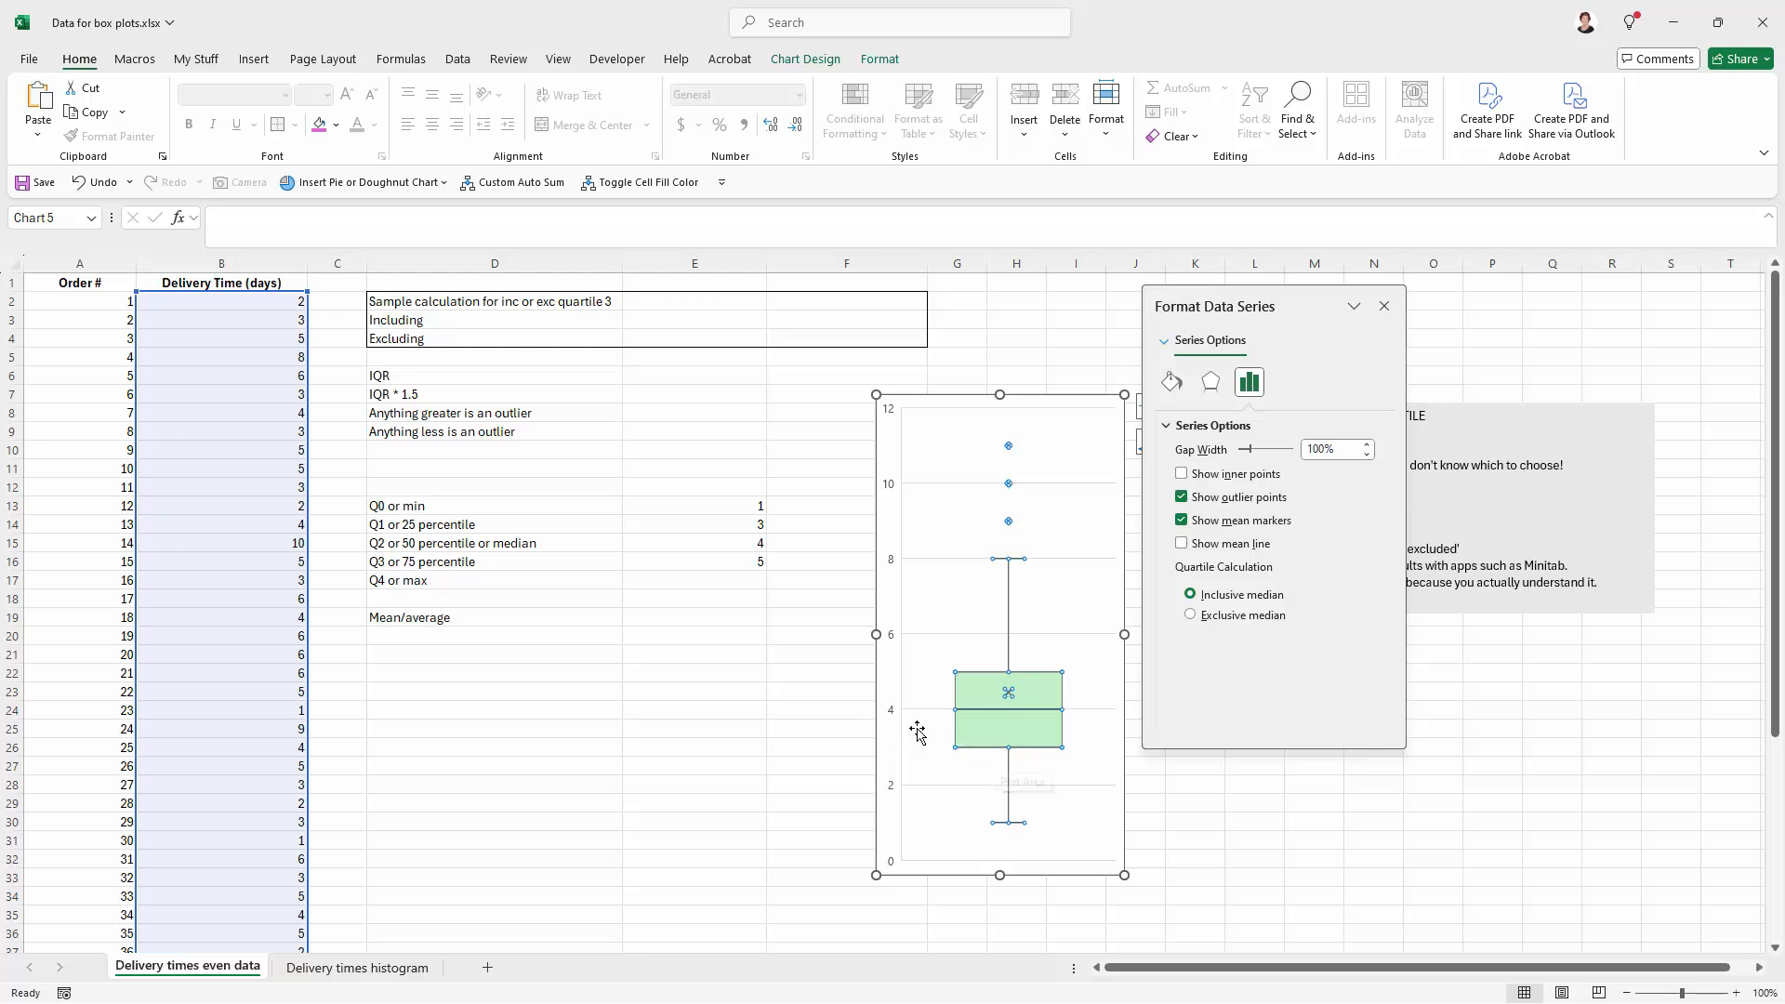
{"action": "mouse_move", "coordinate": [1004, 696]}
{"action": "left_click", "coordinate": [1384, 307]}
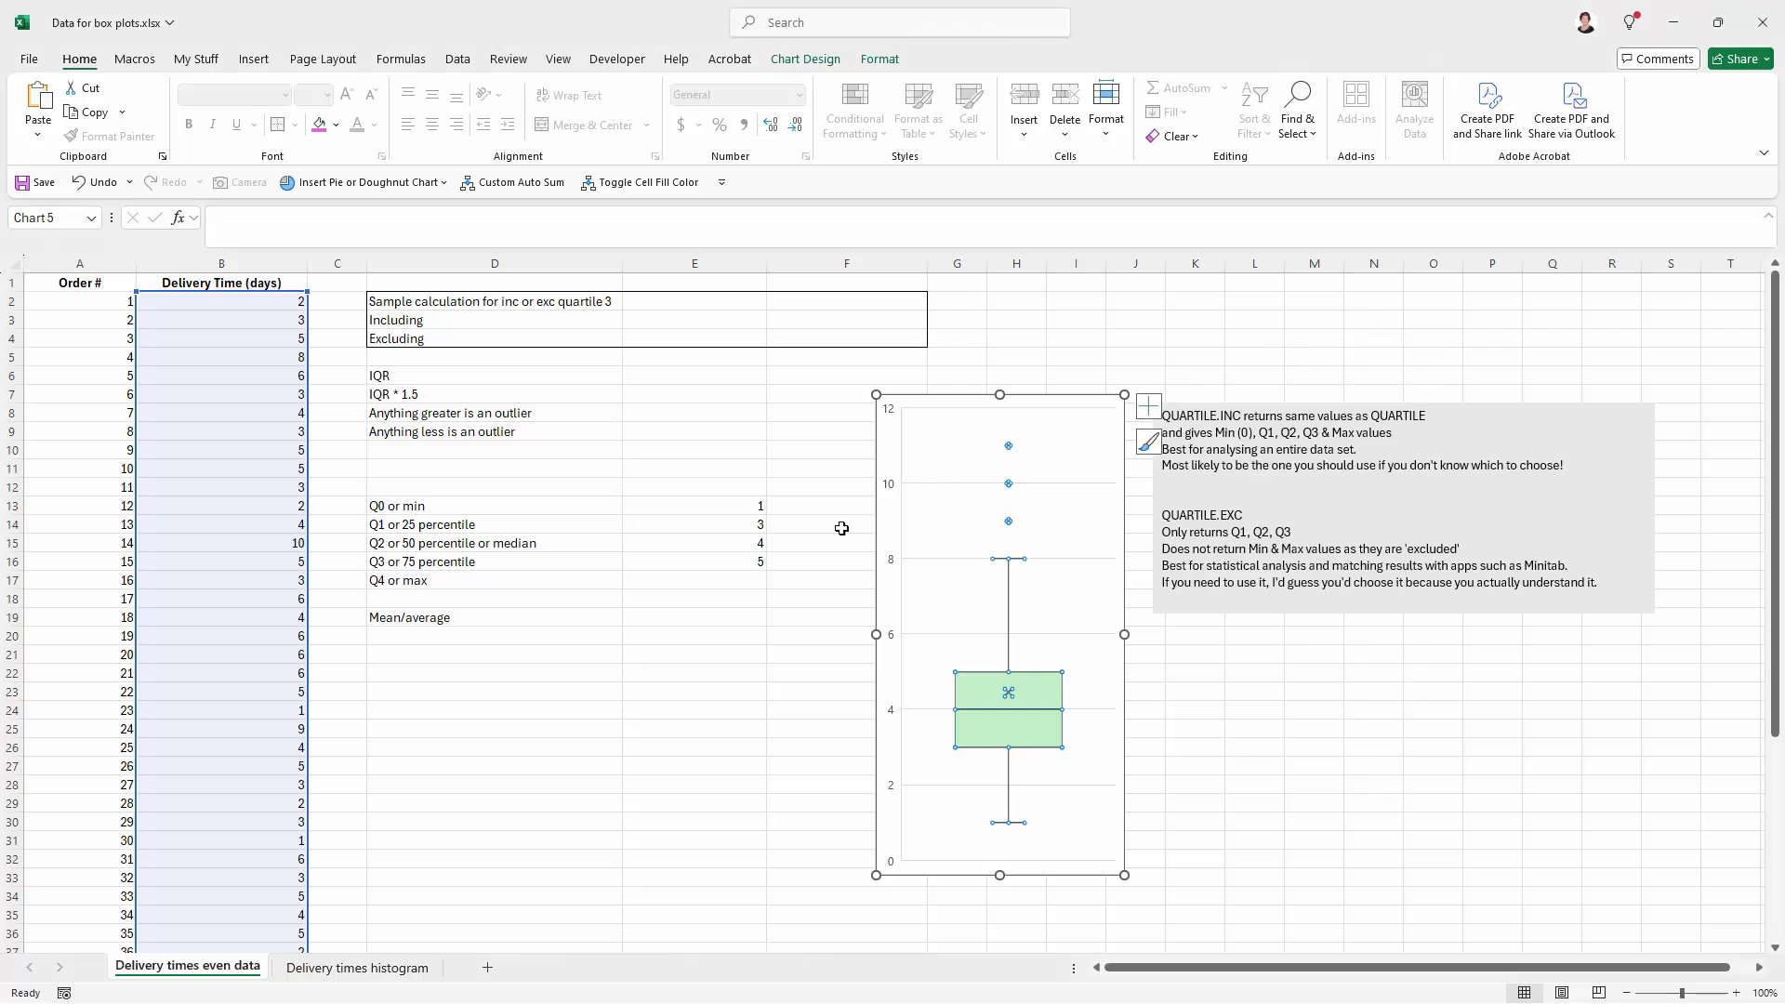
Paste the copied formula into E17 and make it =QUARTILE.INC(B2:B50,4) for Q4 or max.
{"action": "right_click", "coordinate": [740, 580]}
{"action": "left_click", "coordinate": [788, 521]}
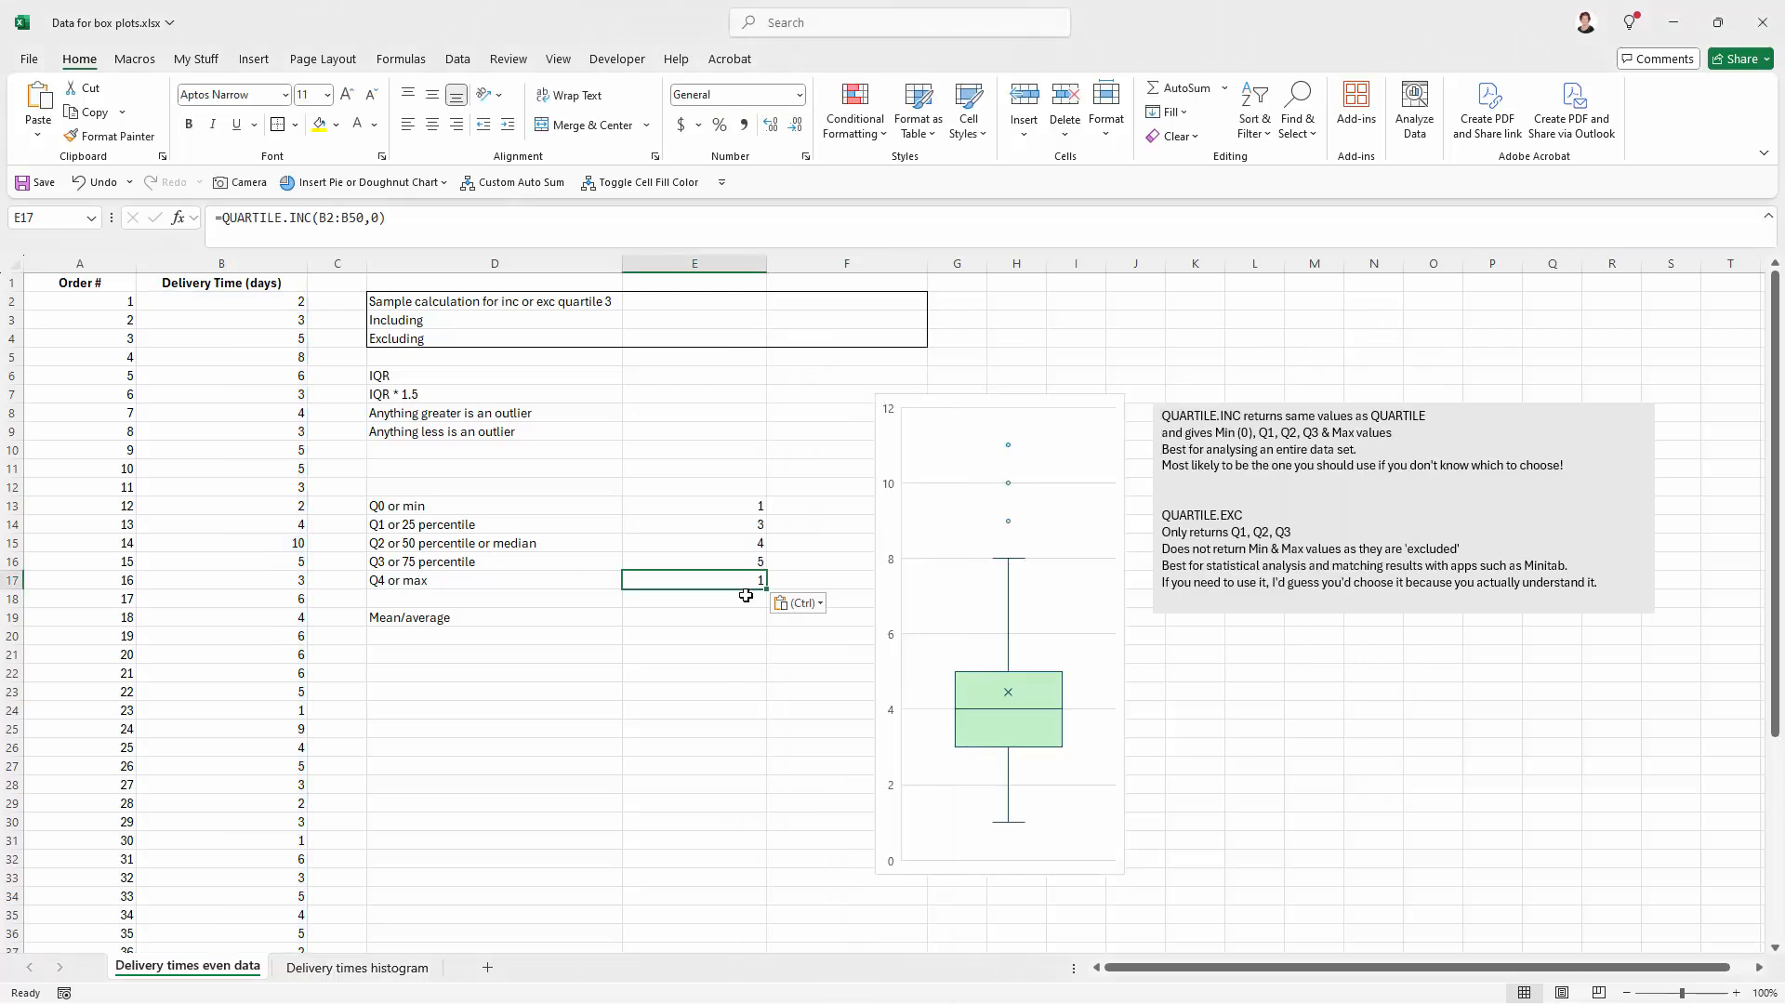
{"action": "left_click", "coordinate": [400, 217]}
{"action": "key", "text": "BackSpace"}
{"action": "type", "text": "4"}
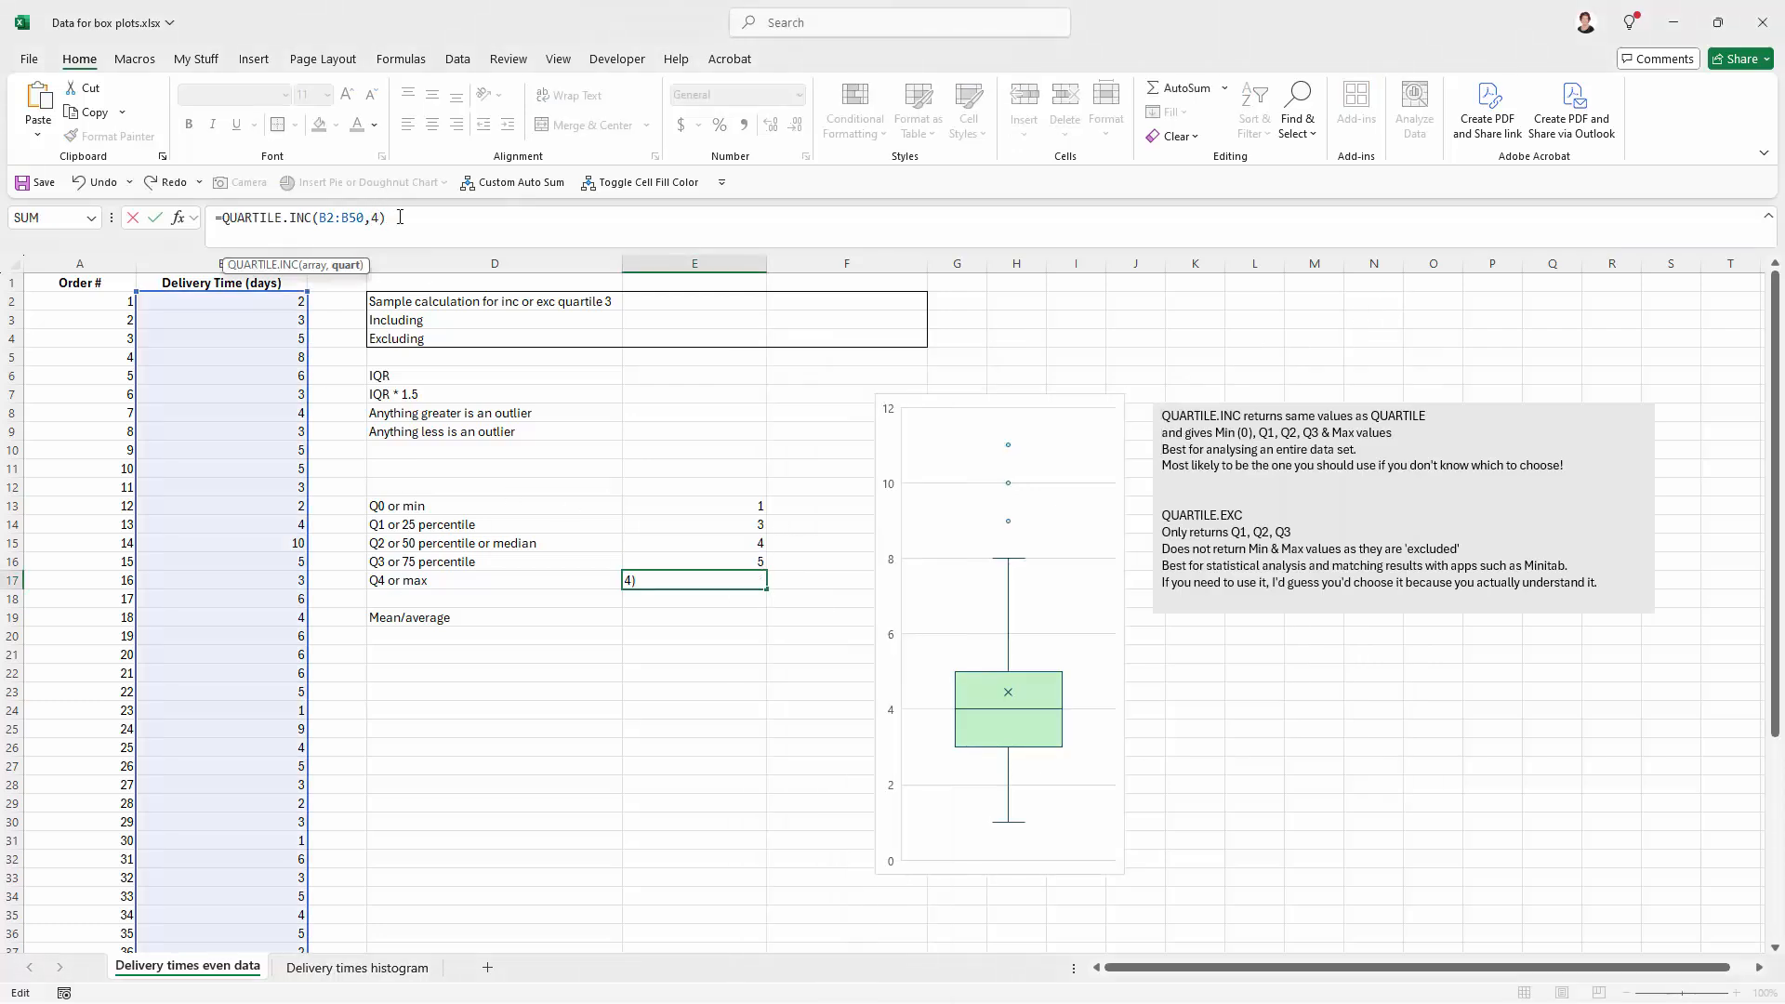
{"action": "key", "text": "Return"}
{"action": "left_click", "coordinate": [687, 581]}
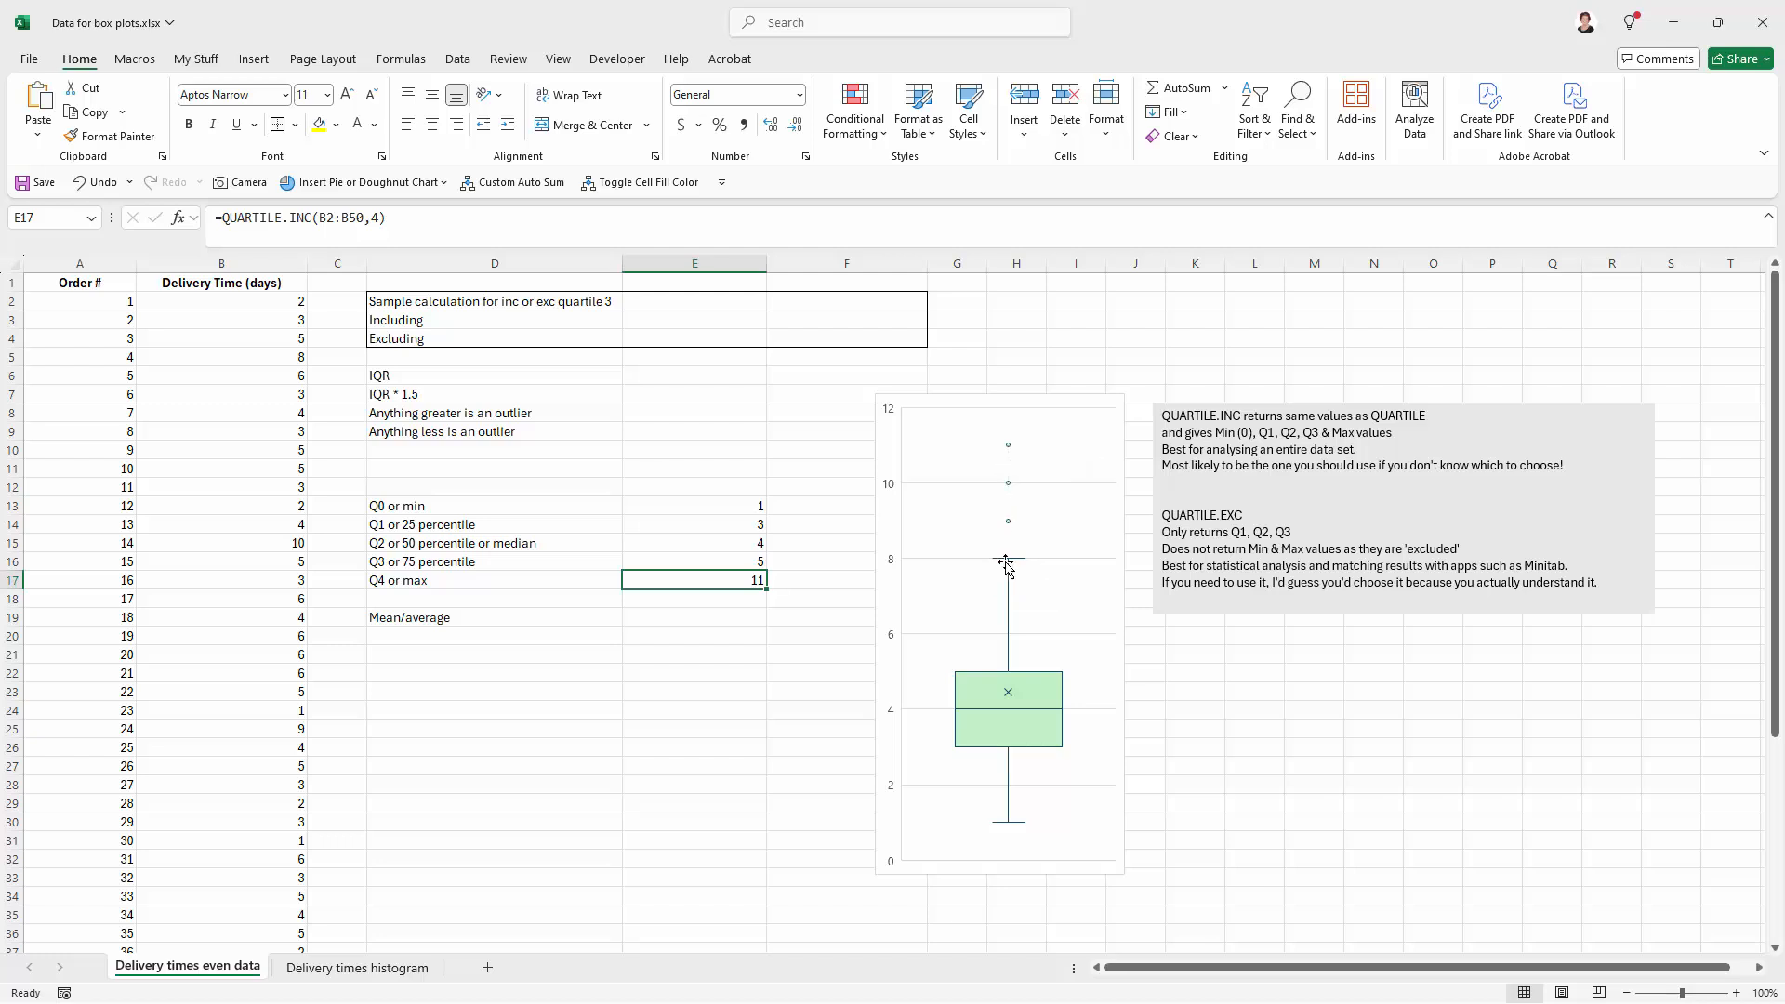
{"action": "mouse_move", "coordinate": [1010, 567]}
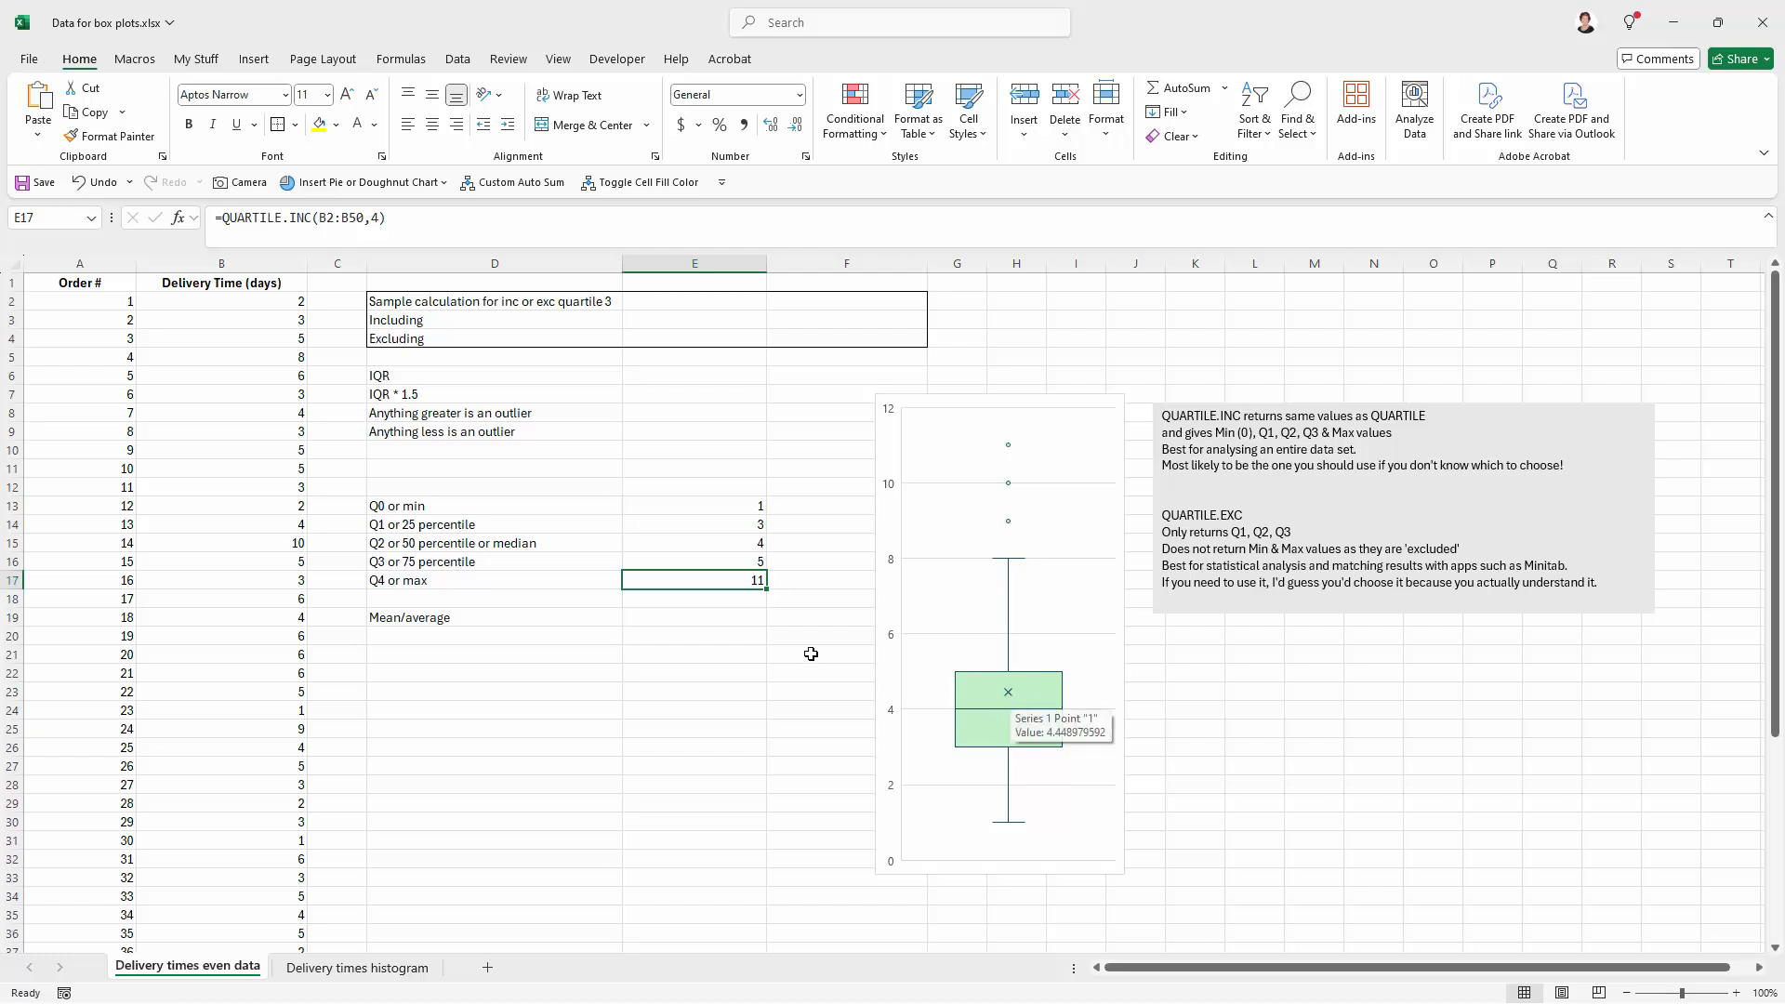
Calculate the mean delivery time in E19 with =AVERAGE(B2:B50).
{"action": "left_click", "coordinate": [679, 620]}
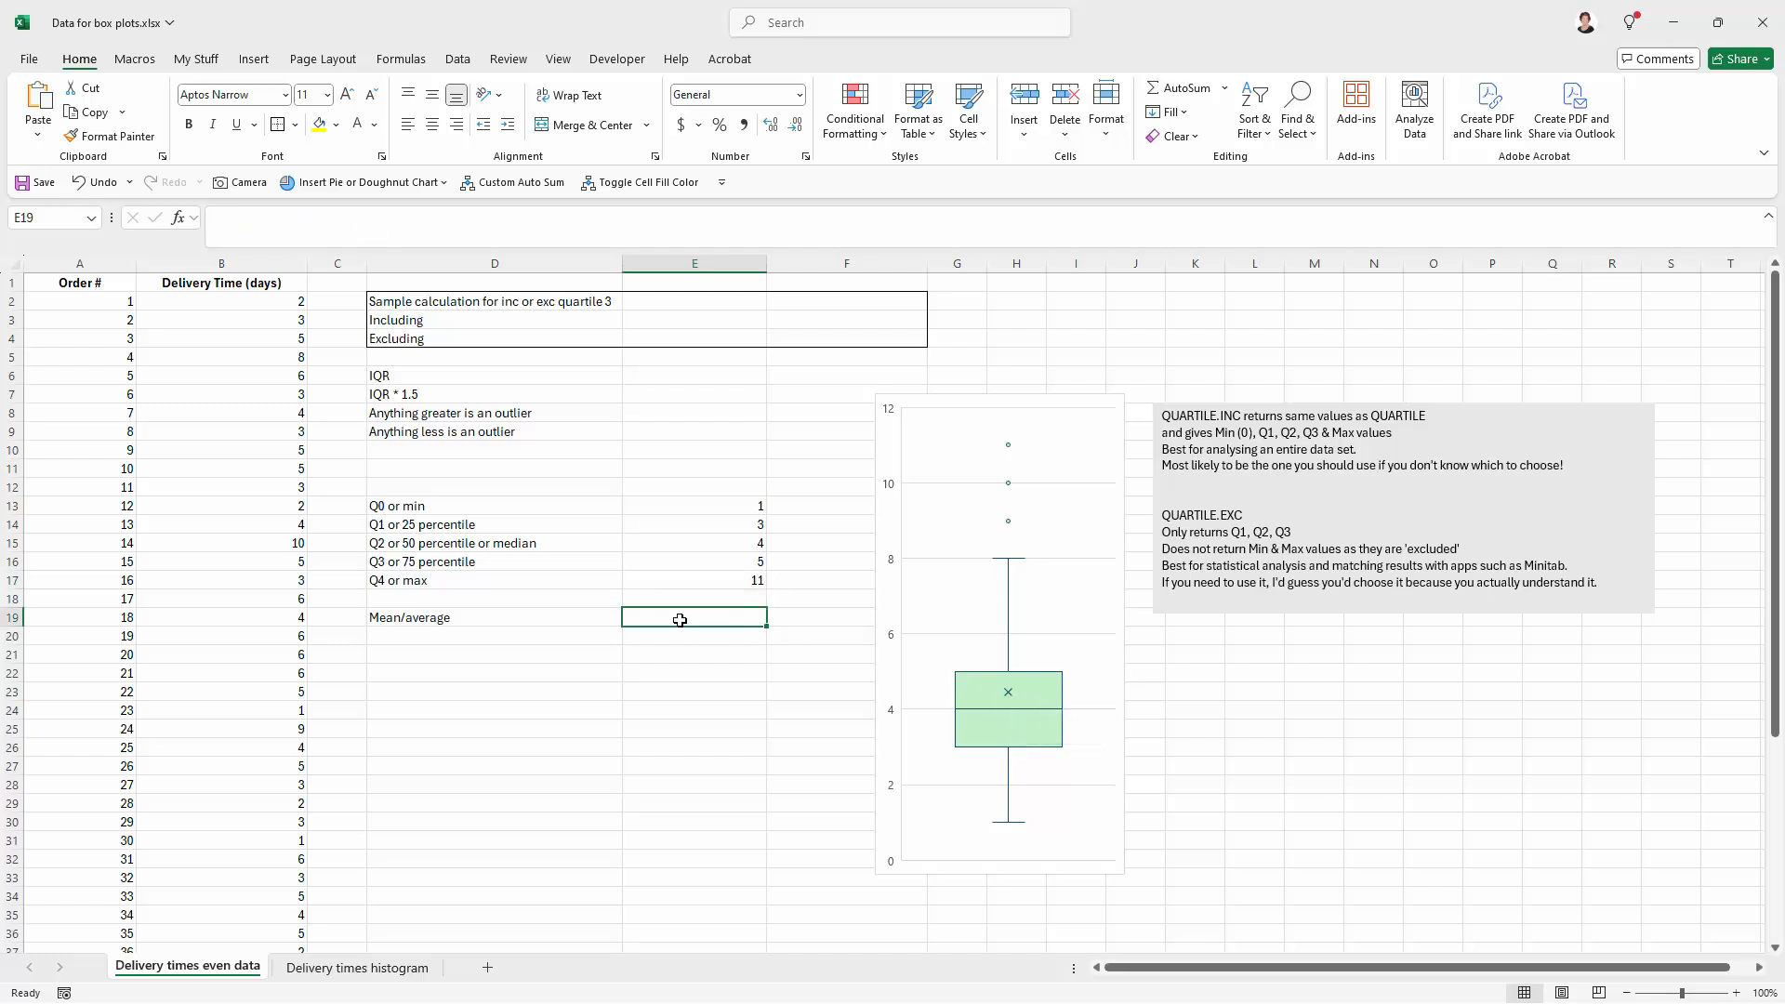
{"action": "type", "text": "=avera"}
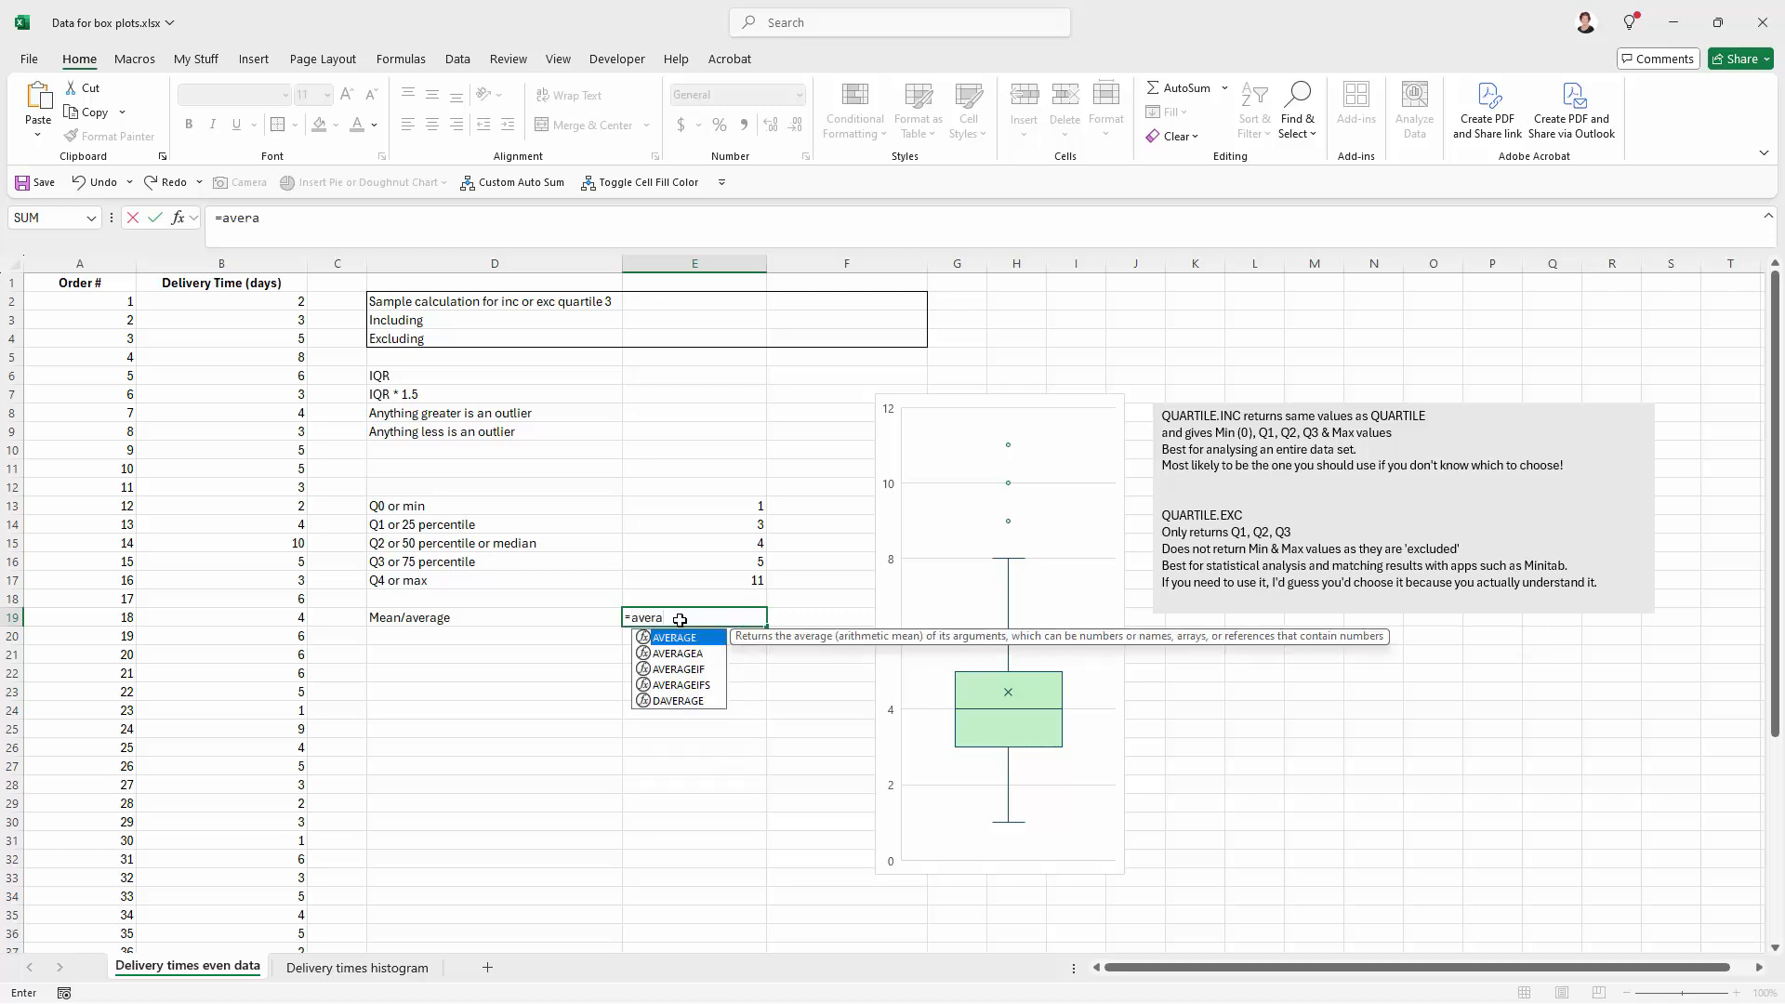
{"action": "type", "text": "ge(b2"}
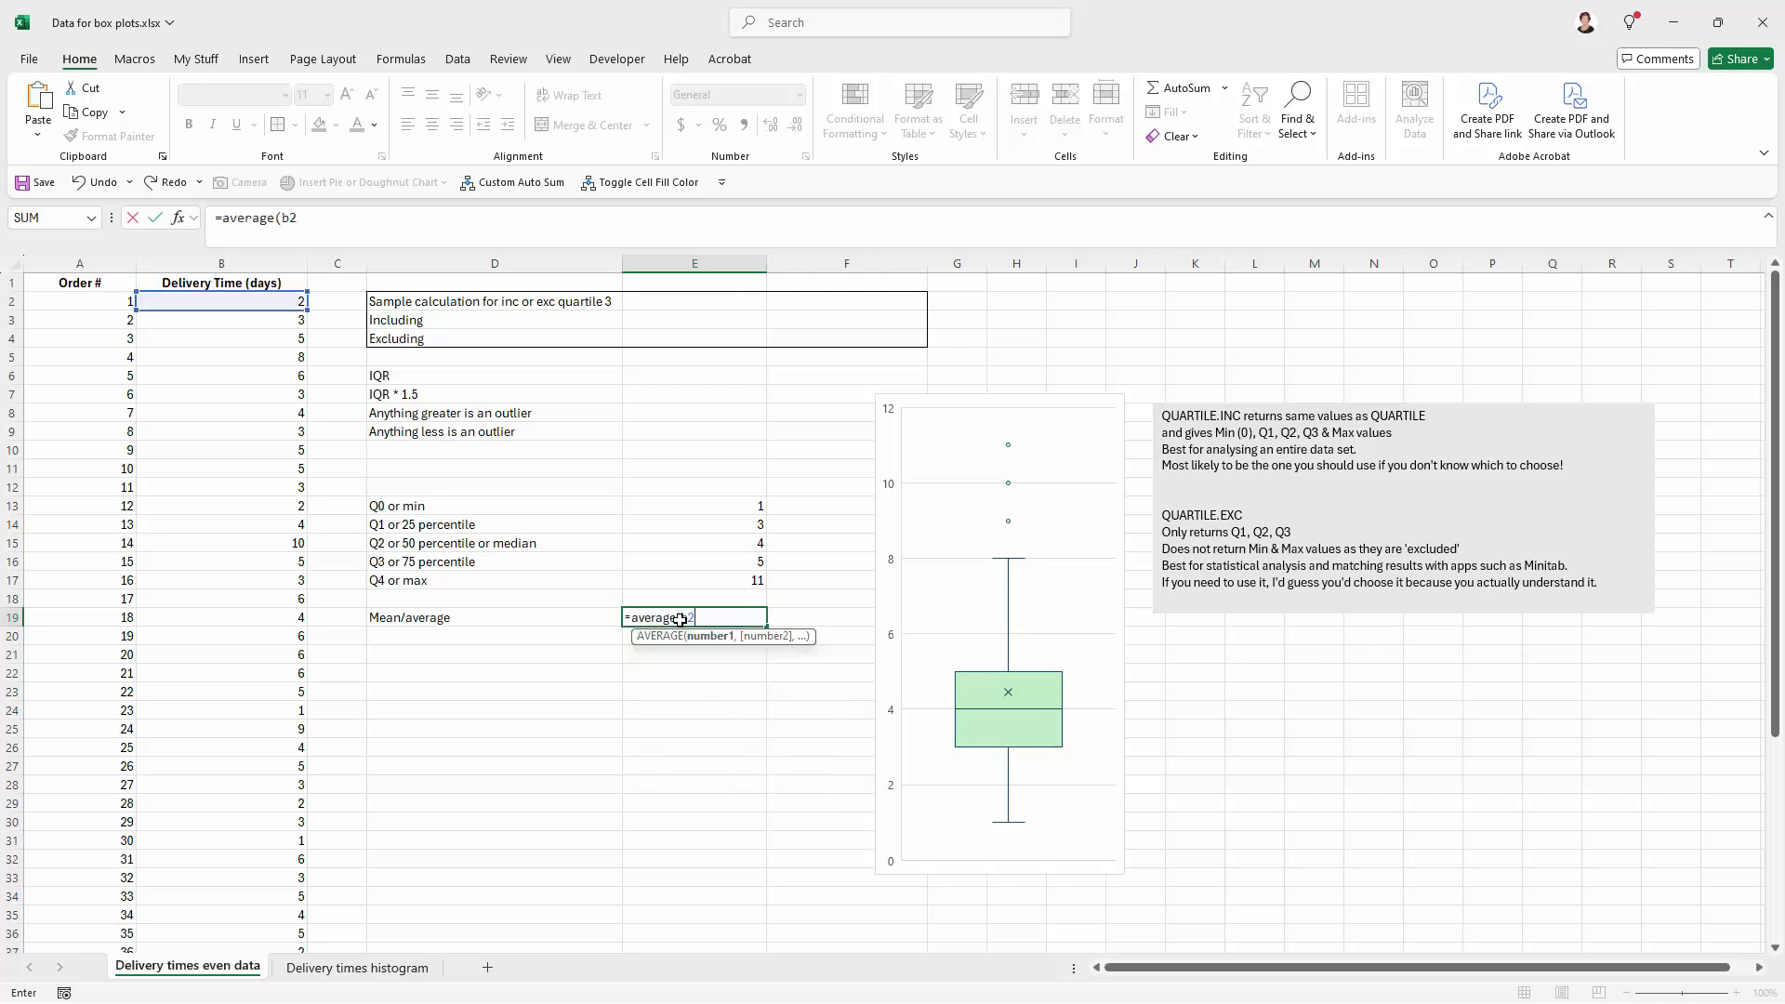
{"action": "type", "text": ":b50)"}
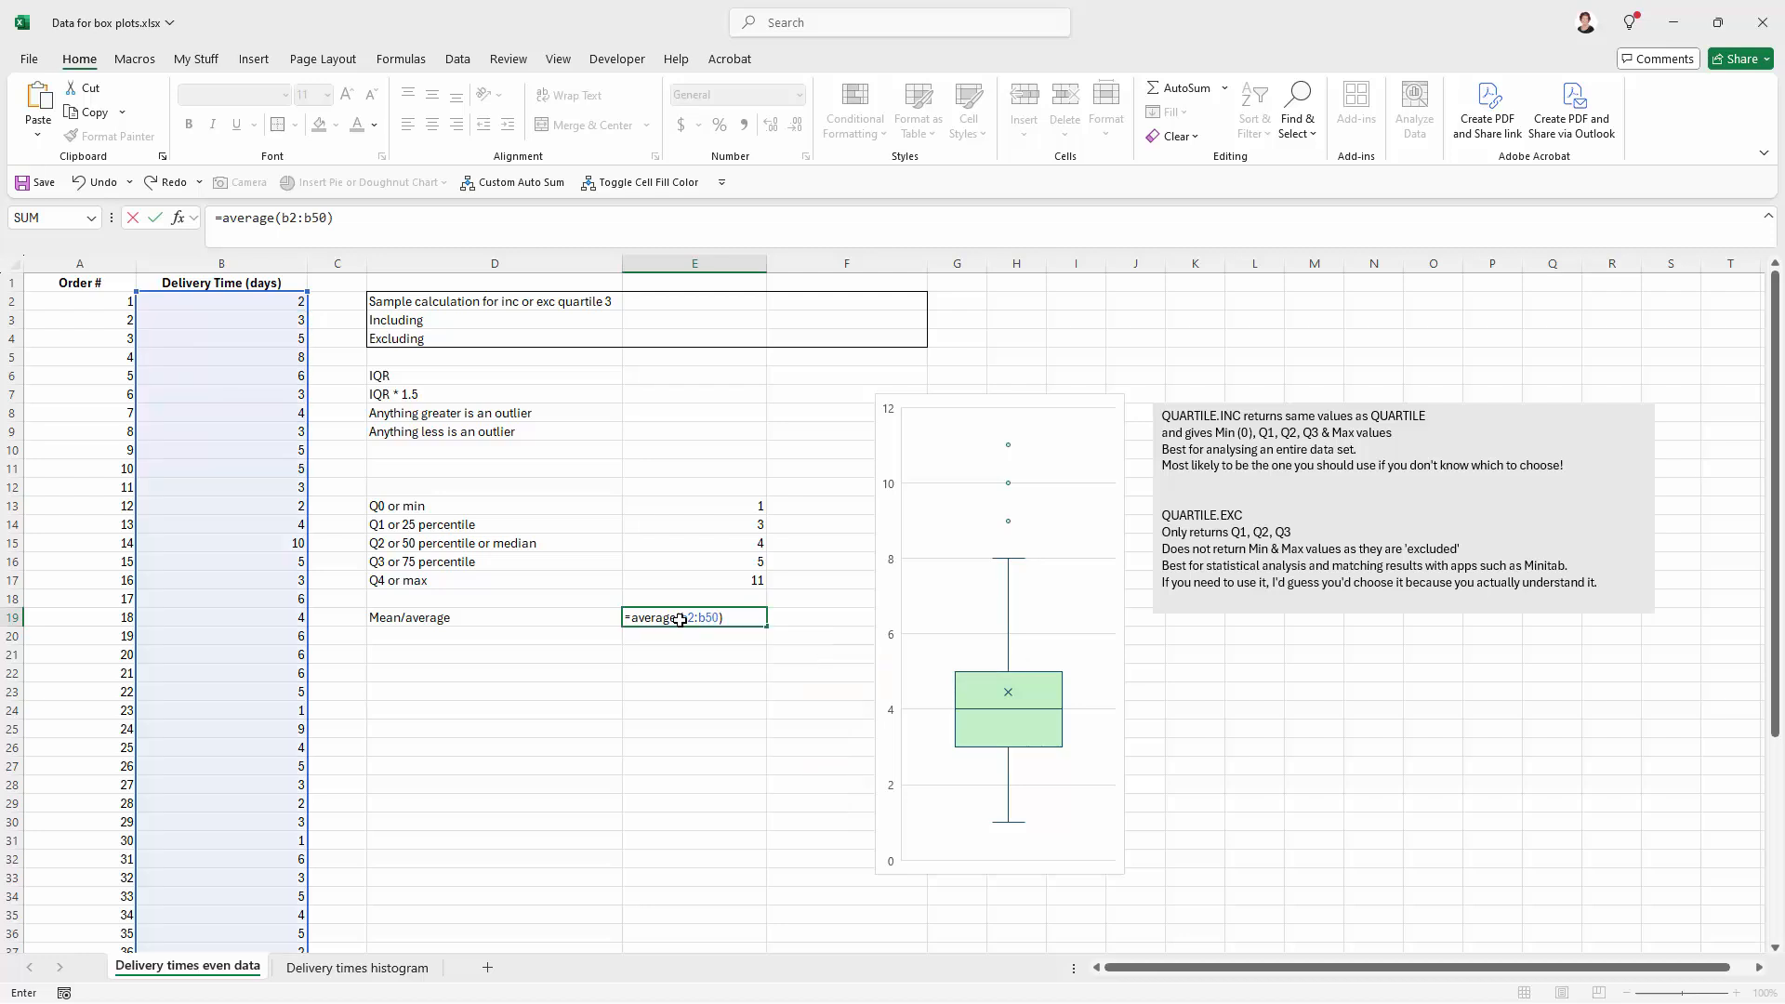
{"action": "key", "text": "Return"}
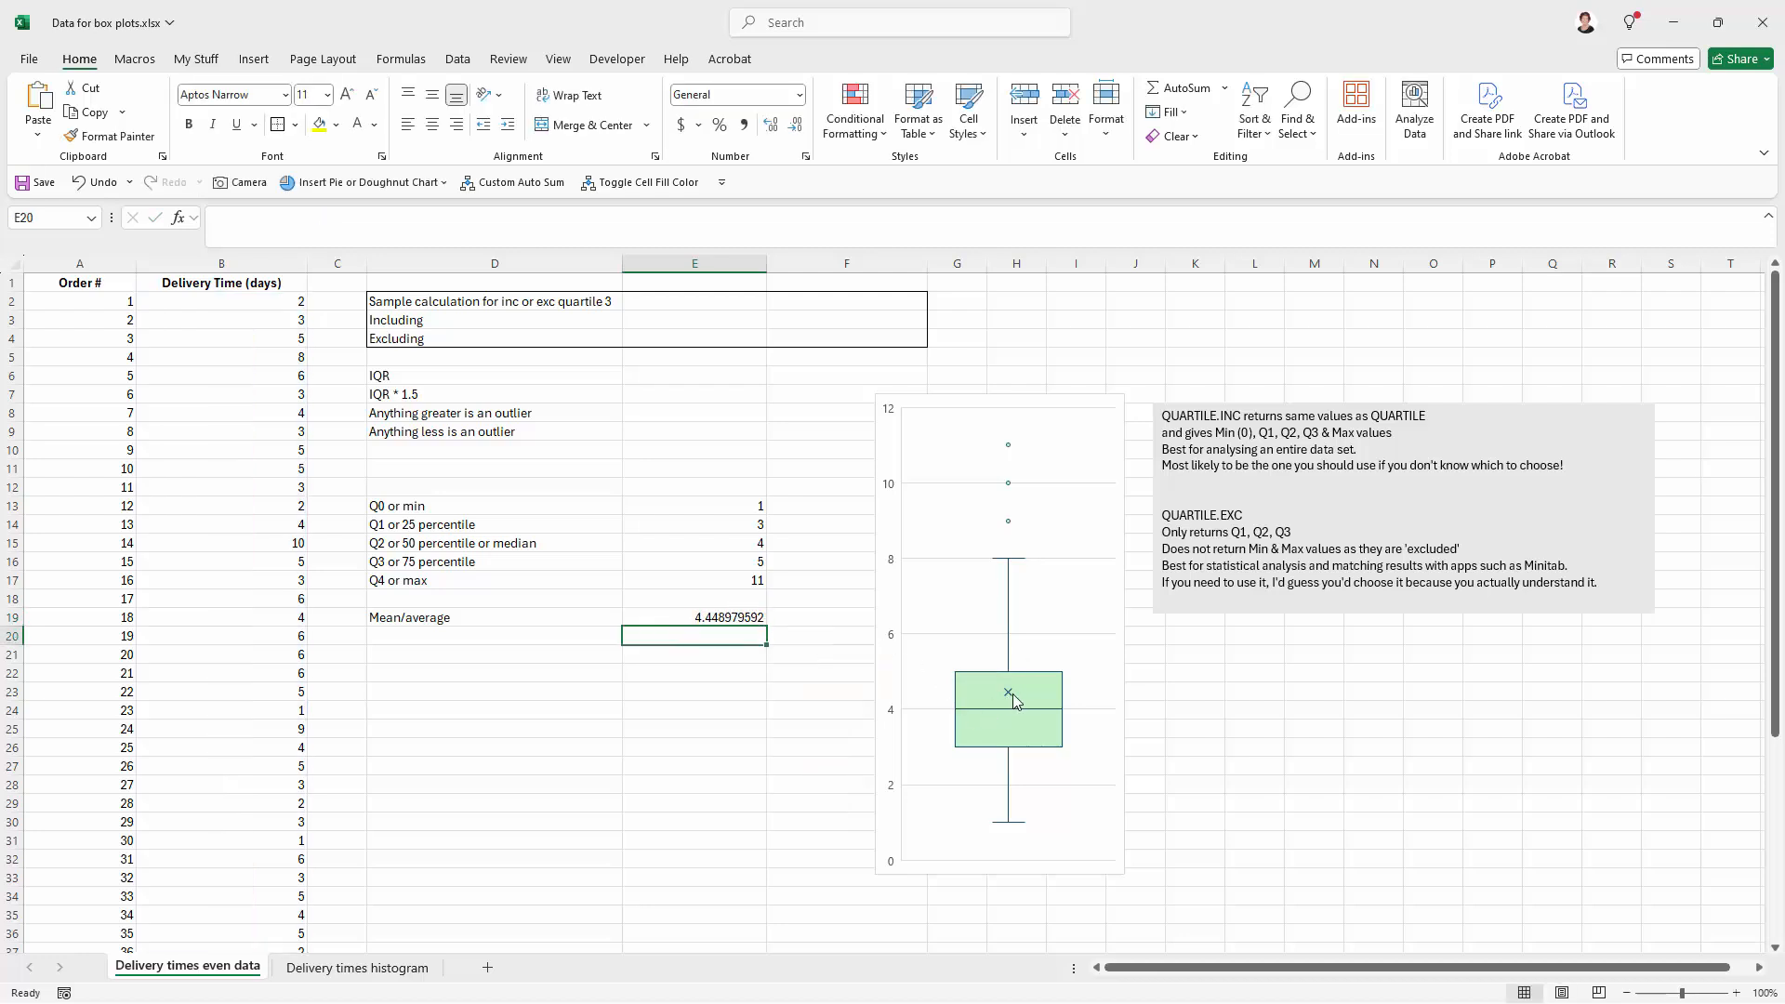
Hide the box plot series' mean markers, and switch its outlier points off and back on.
{"action": "mouse_move", "coordinate": [1010, 697]}
{"action": "right_click", "coordinate": [1032, 704]}
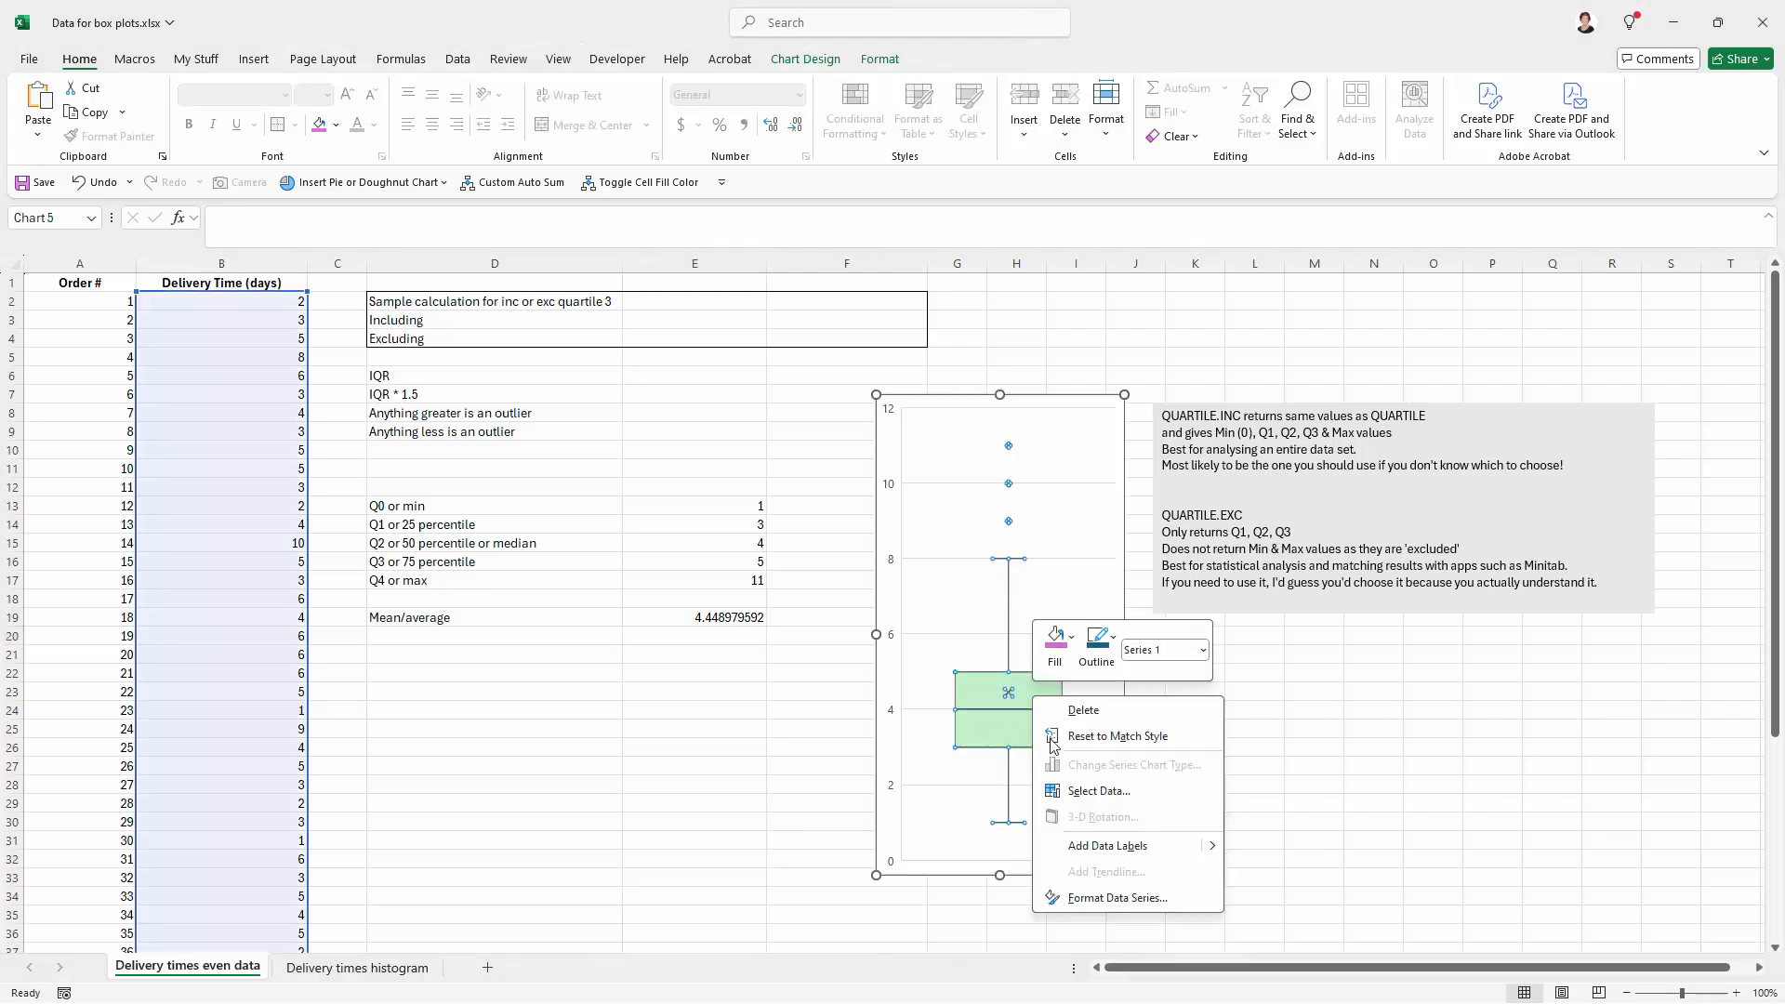
{"action": "left_click", "coordinate": [1115, 894]}
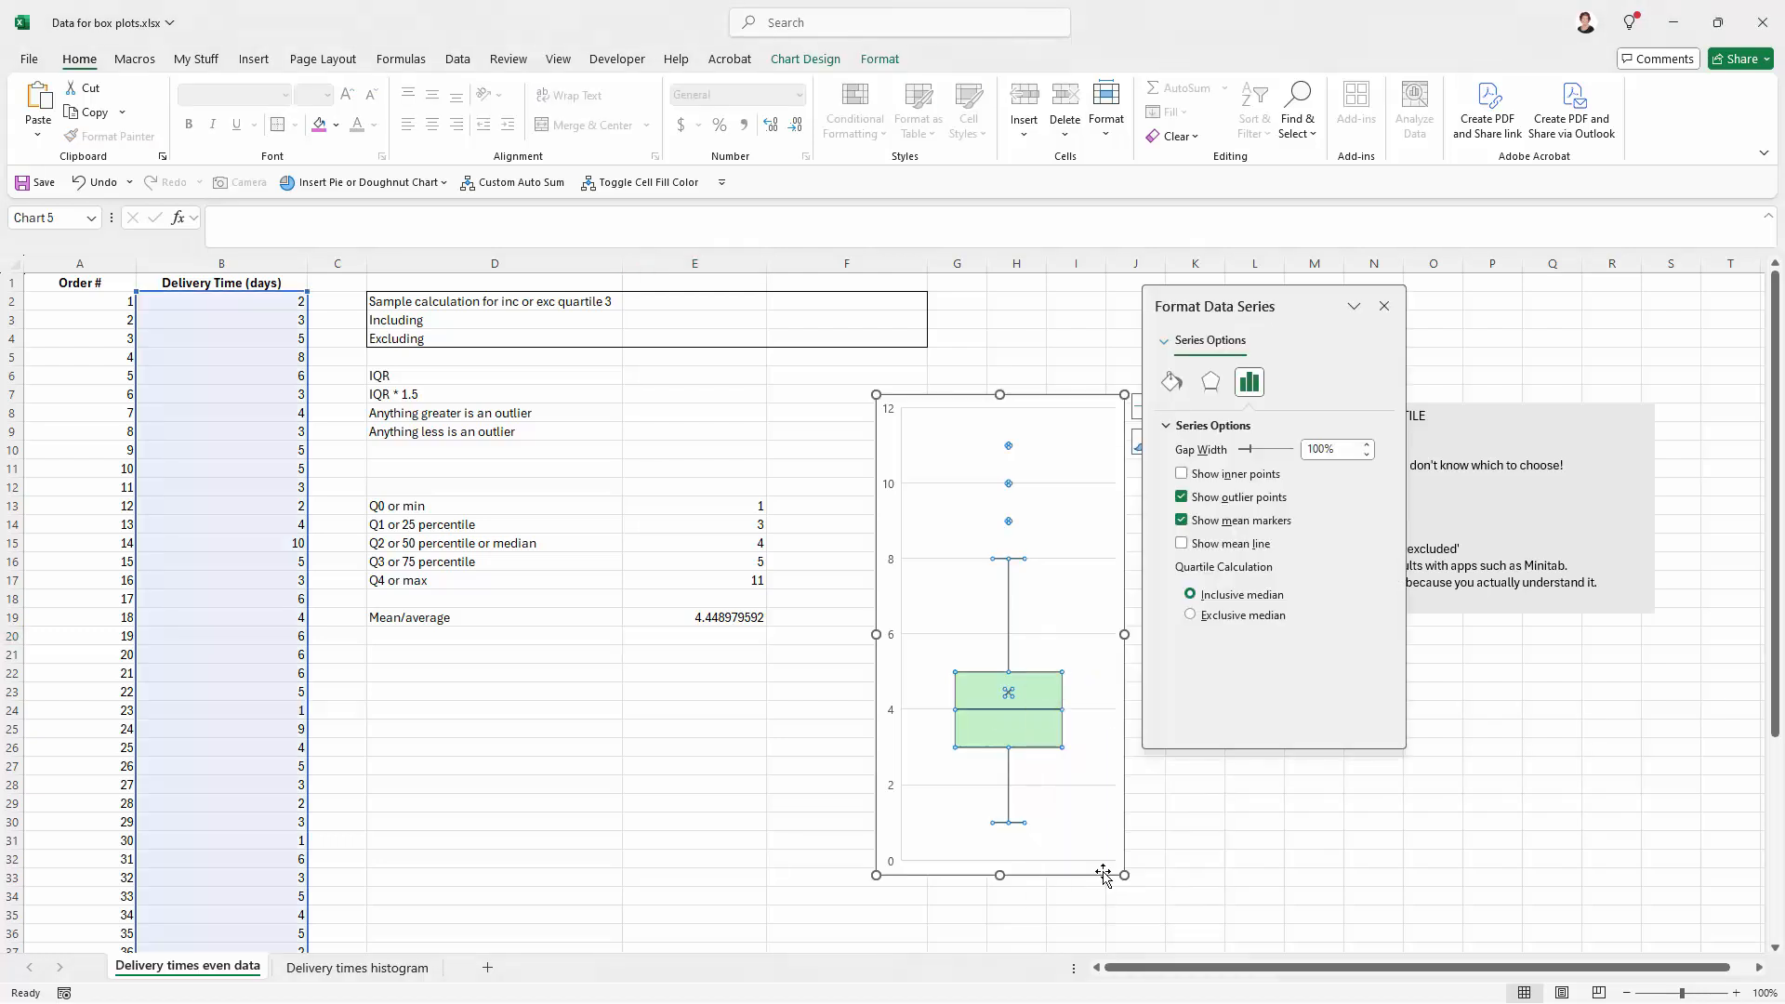
{"action": "left_click", "coordinate": [1183, 523]}
{"action": "left_click", "coordinate": [1182, 499]}
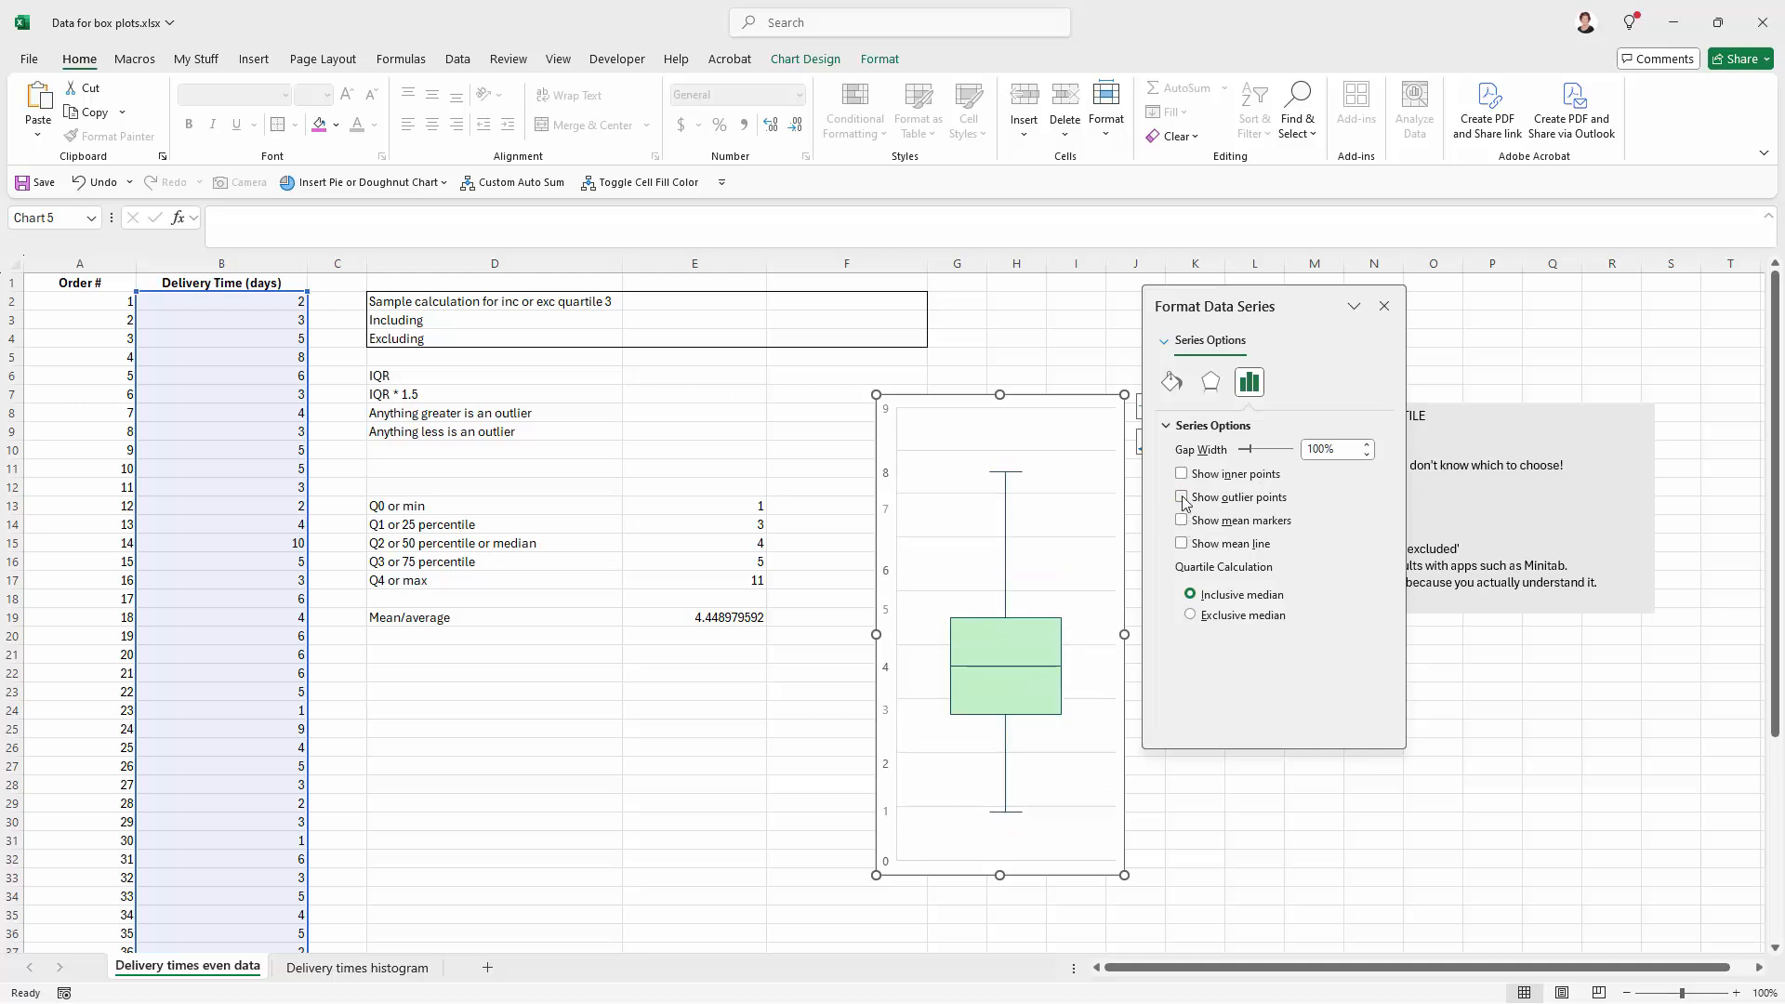
{"action": "left_click", "coordinate": [1182, 499]}
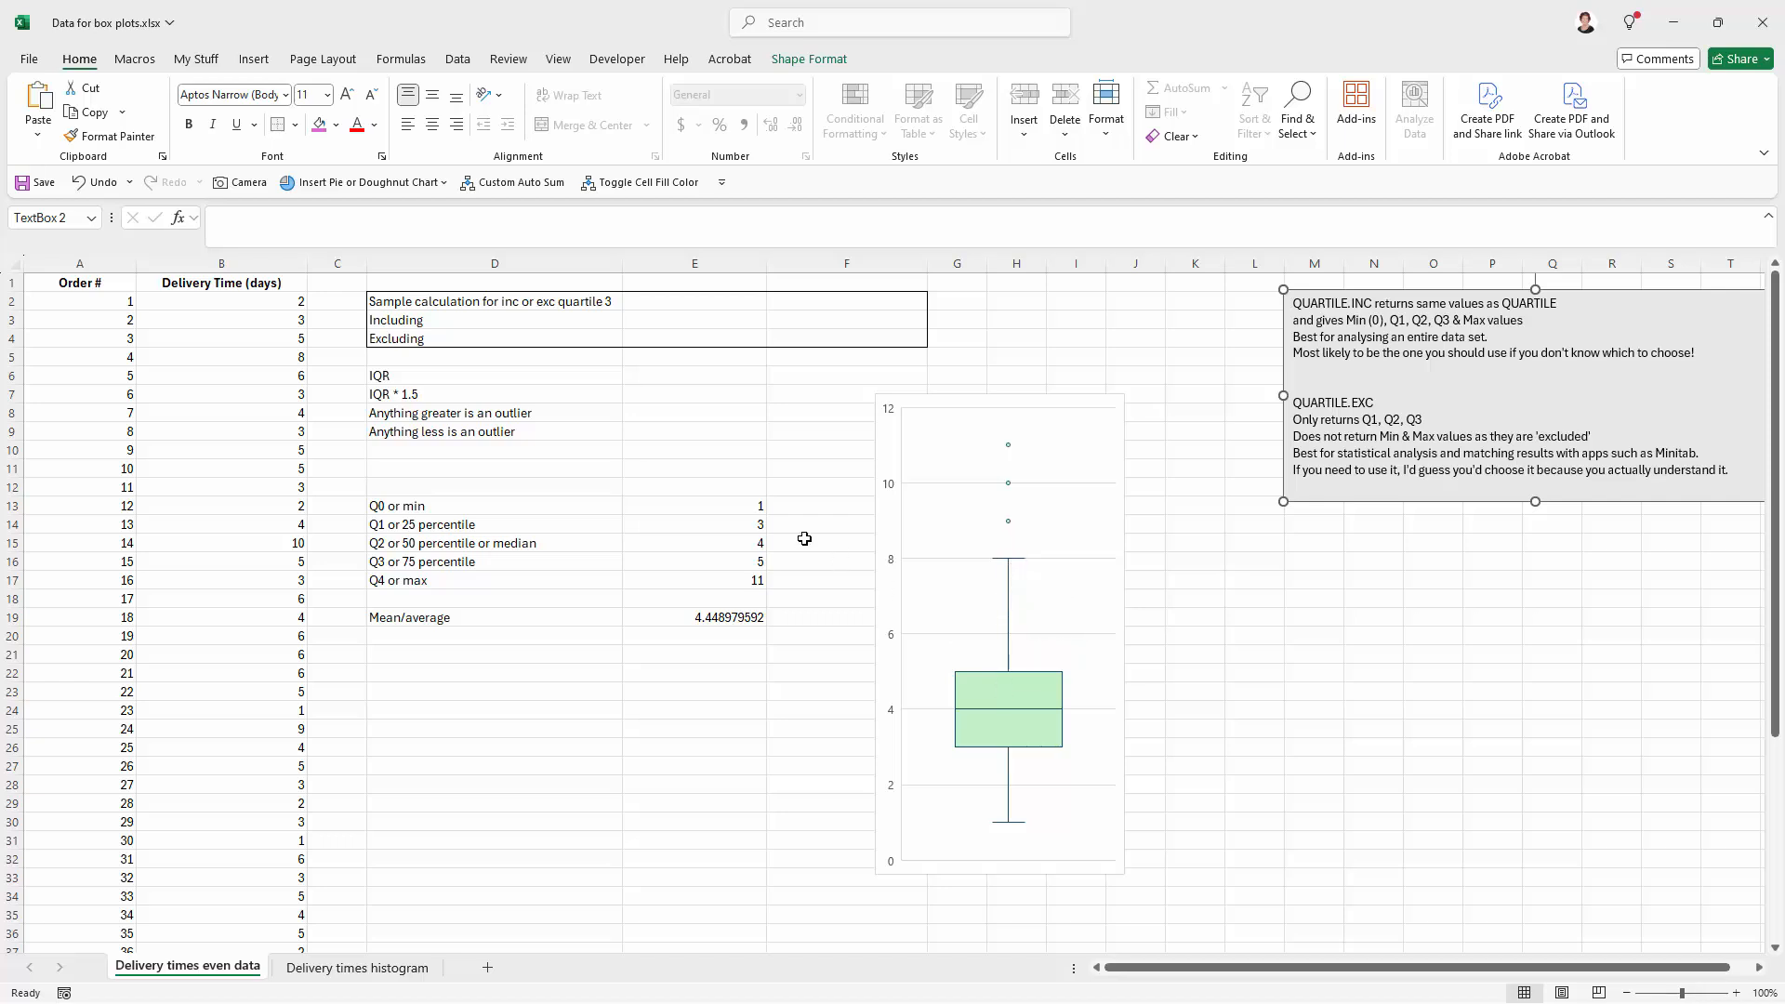
Calculate the IQR in E6 as Q3 minus Q1 with the formula +E16-E14.
{"action": "left_click", "coordinate": [659, 376]}
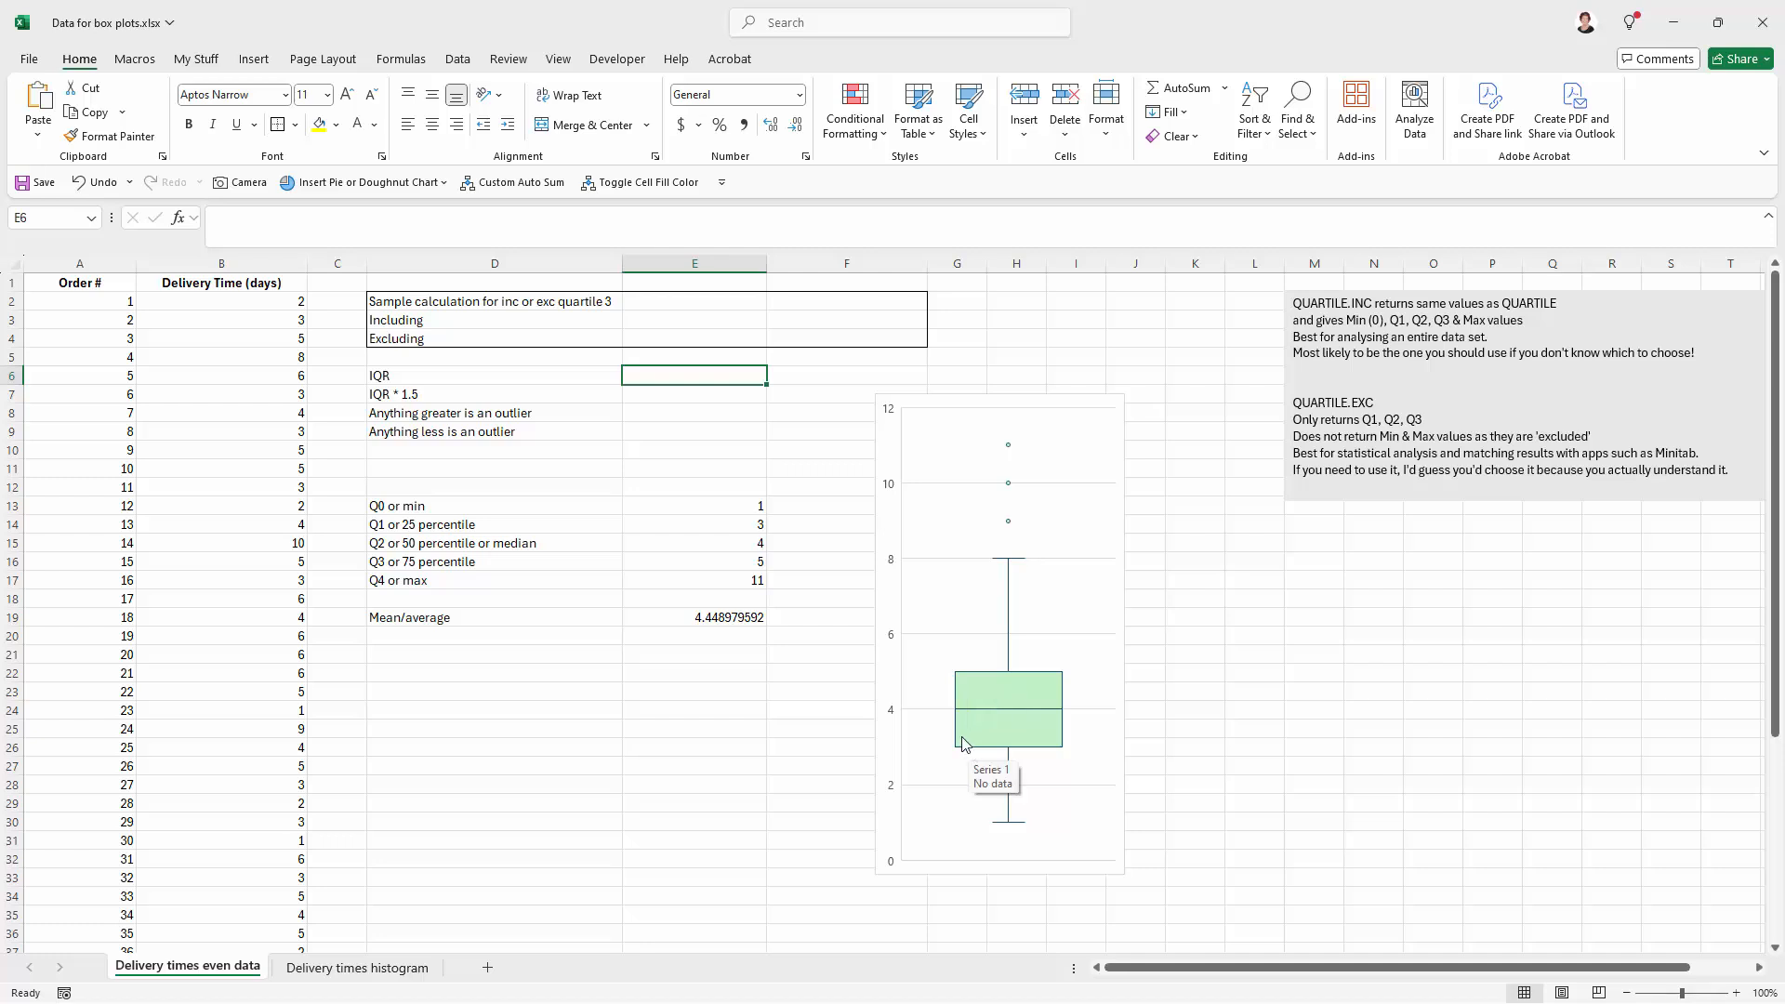
{"action": "type", "text": "+"}
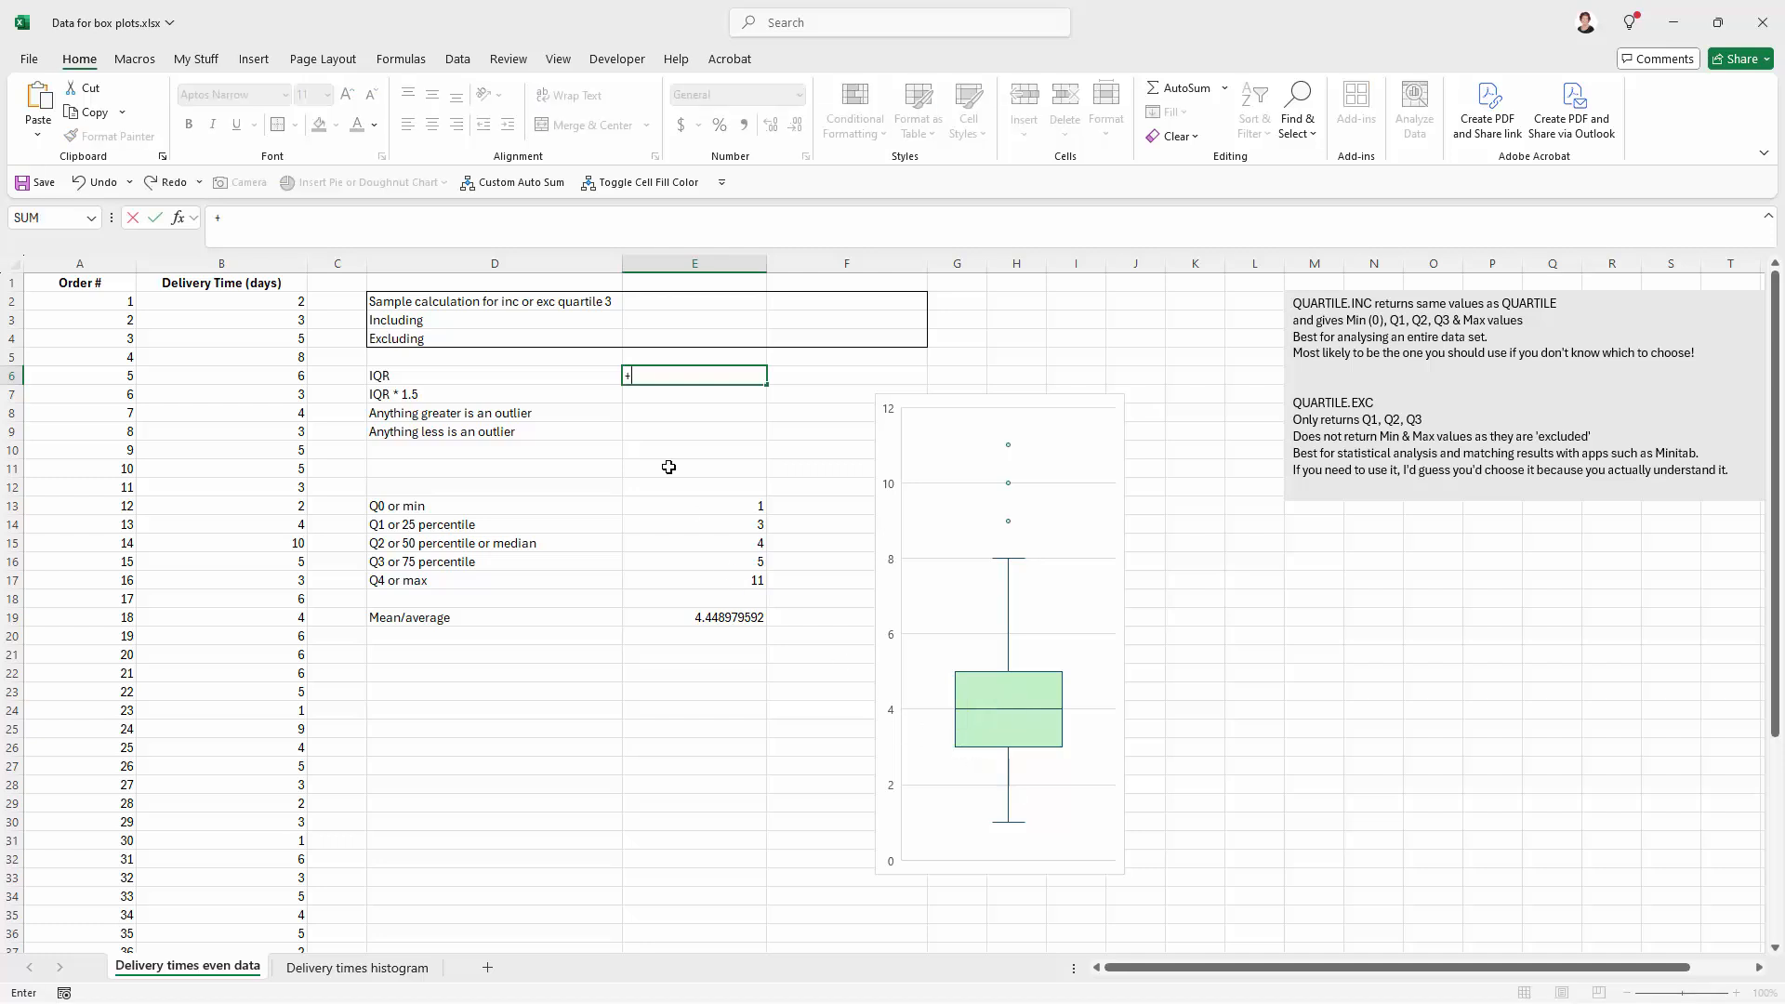
{"action": "left_click", "coordinate": [727, 562]}
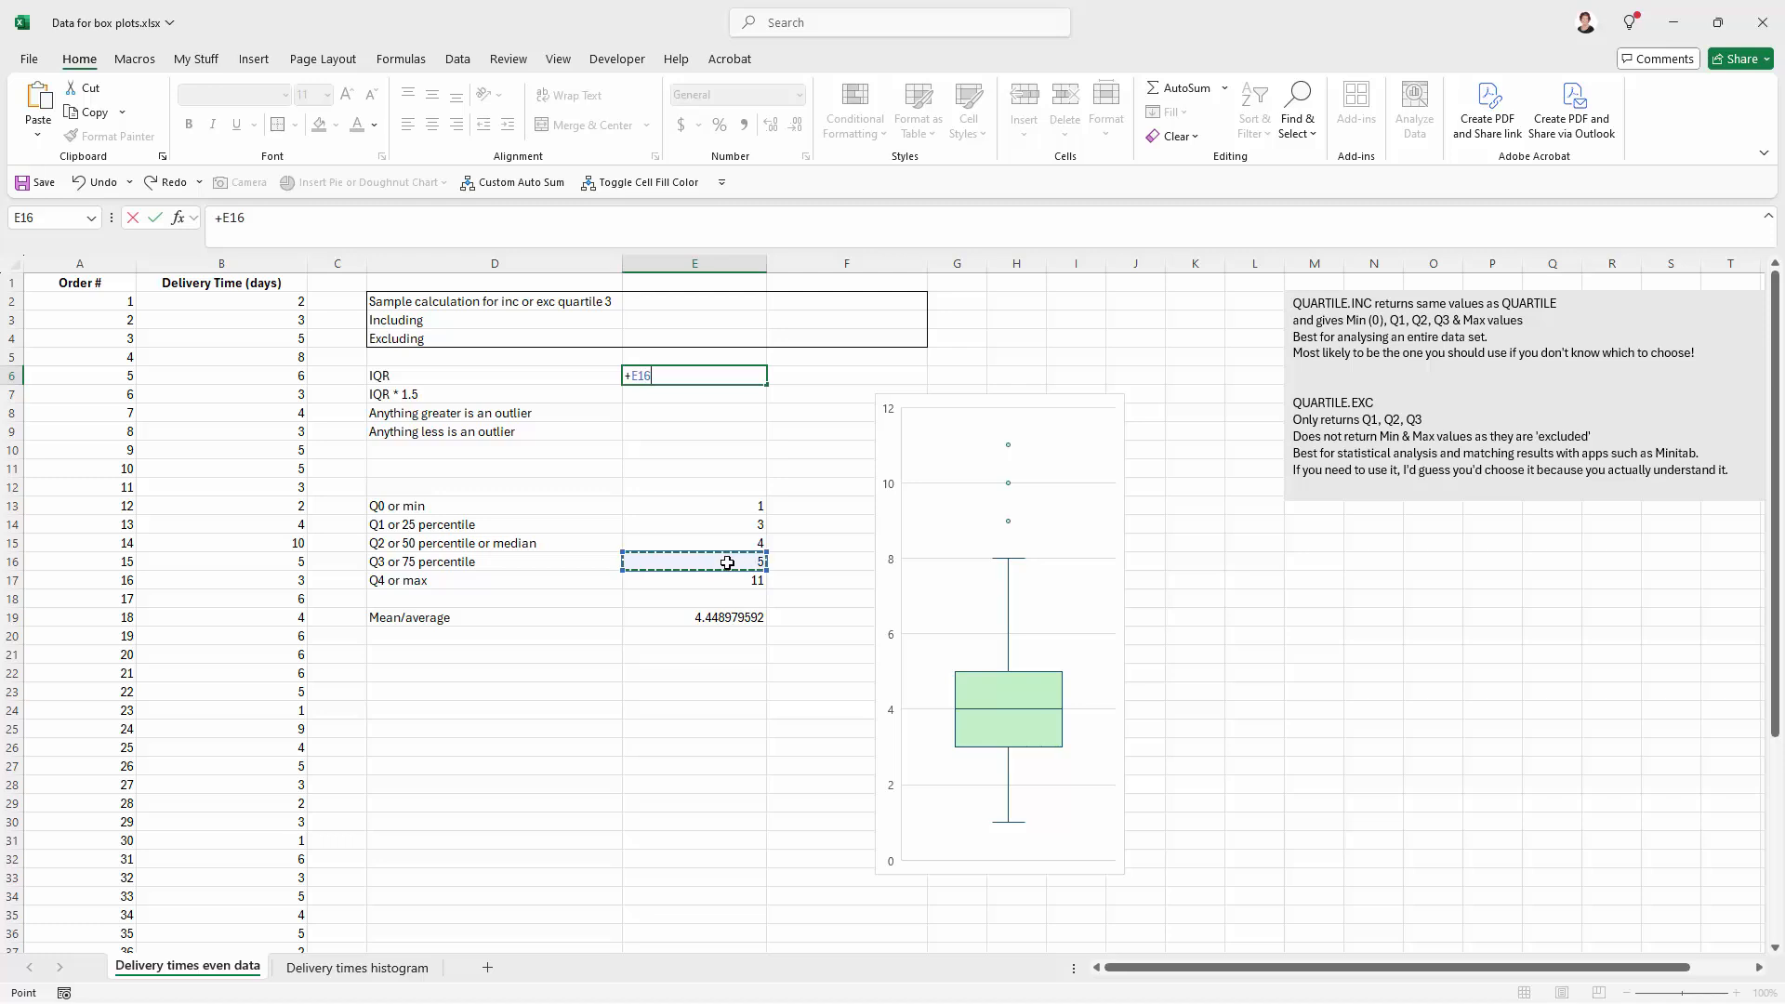
{"action": "type", "text": "-"}
{"action": "left_click", "coordinate": [728, 525]}
{"action": "key", "text": "Return"}
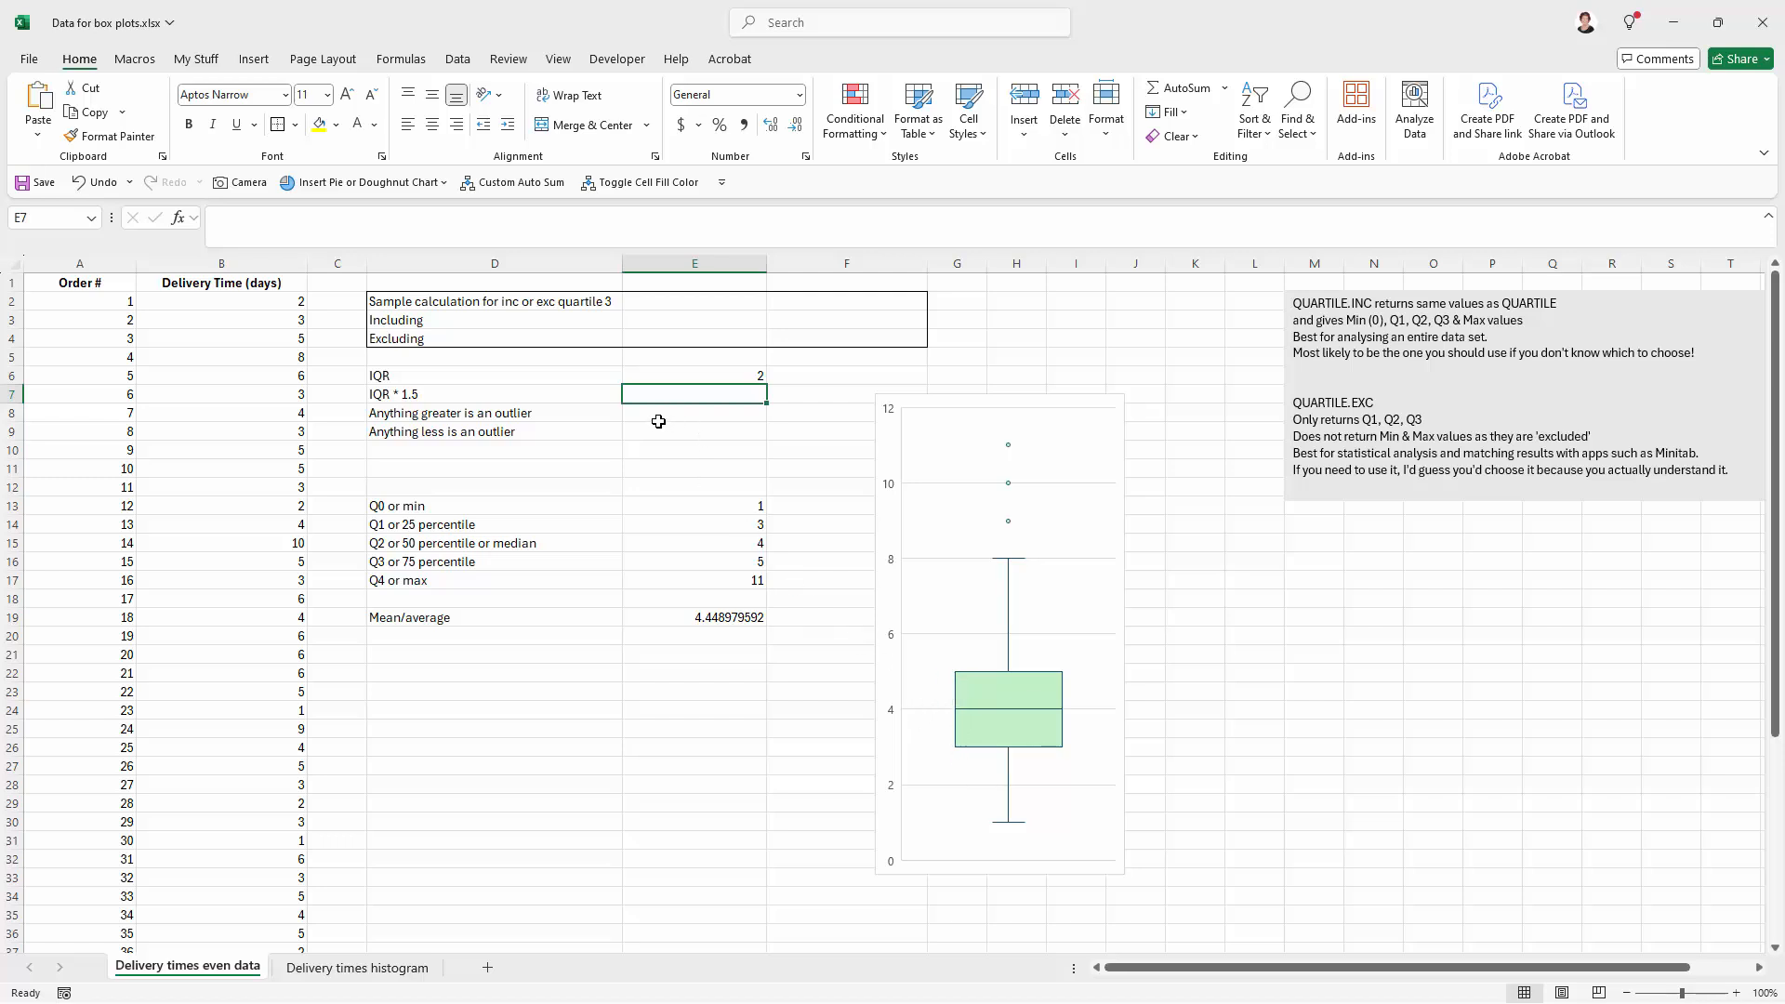
Calculate IQR * 1.5 in E7 with the formula +E6*1.5.
{"action": "mouse_move", "coordinate": [967, 690]}
{"action": "type", "text": "+E61"}
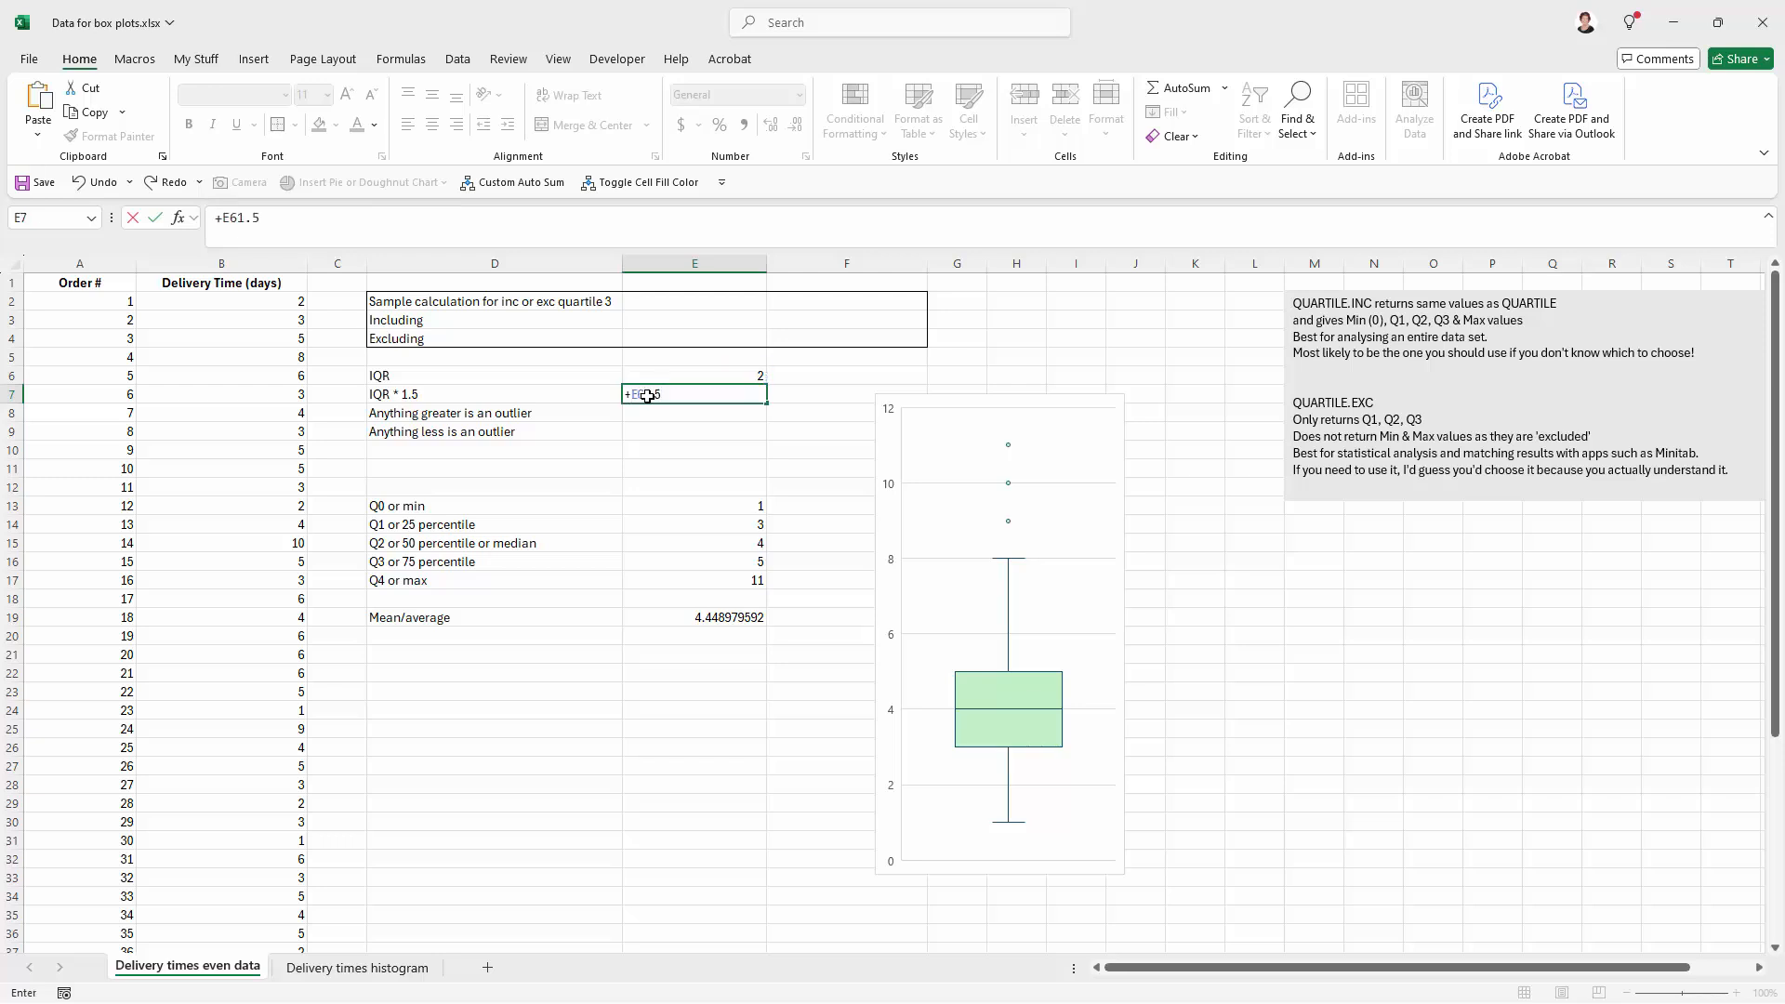
{"action": "type", "text": ".5"}
{"action": "key", "text": "BackSpace"}
{"action": "key", "text": "BackSpace"}
{"action": "key", "text": "BackSpace"}
{"action": "key", "text": "BackSpace"}
{"action": "key", "text": "BackSpace"}
{"action": "left_click", "coordinate": [716, 378]}
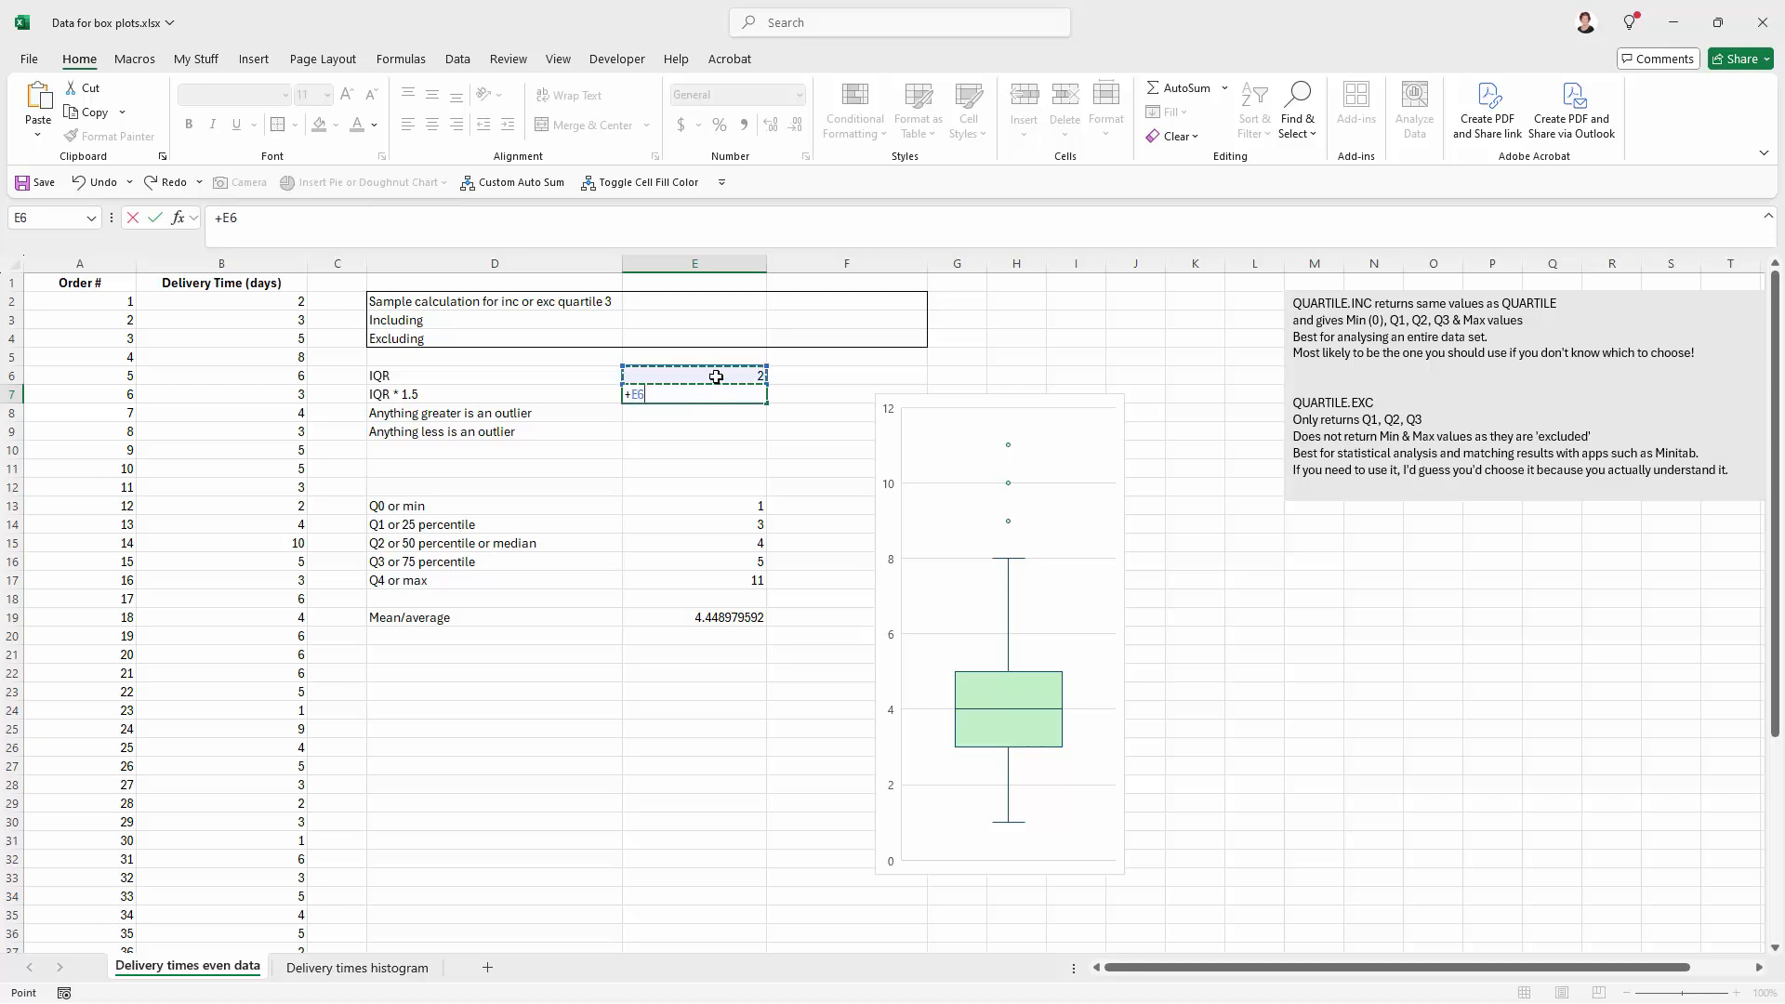
{"action": "type", "text": "* 1.5"}
{"action": "key", "text": "Return"}
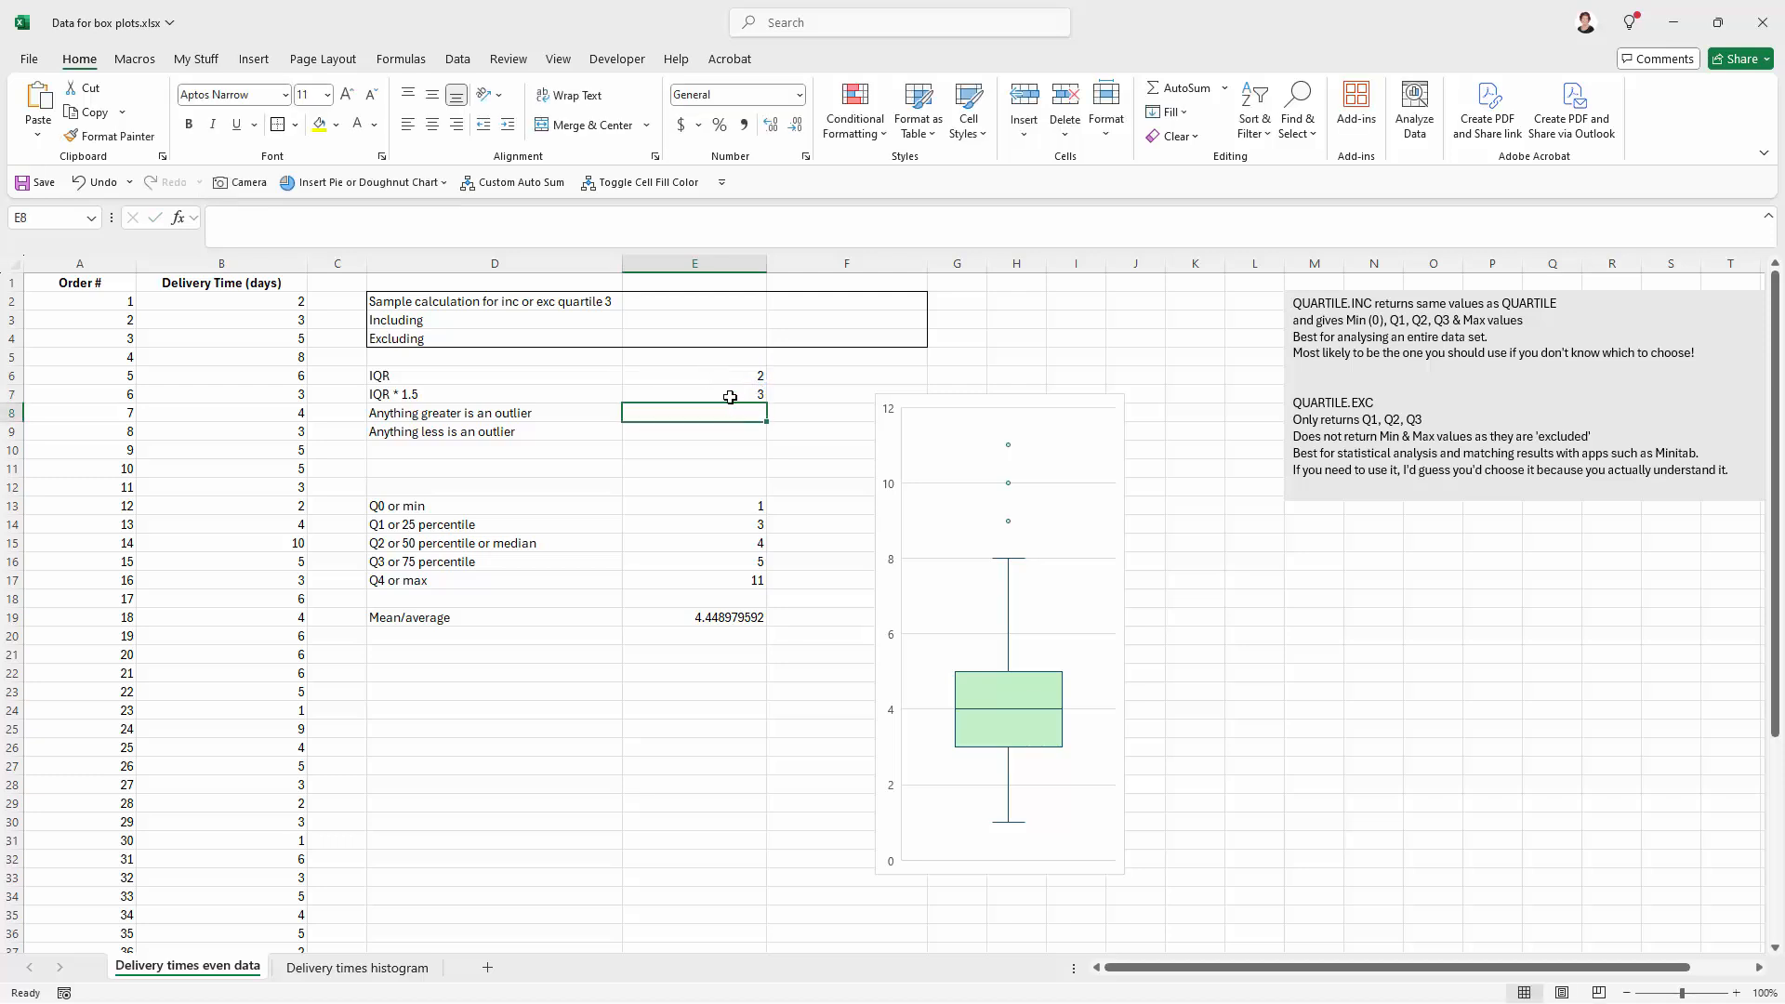
{"action": "left_click", "coordinate": [730, 397]}
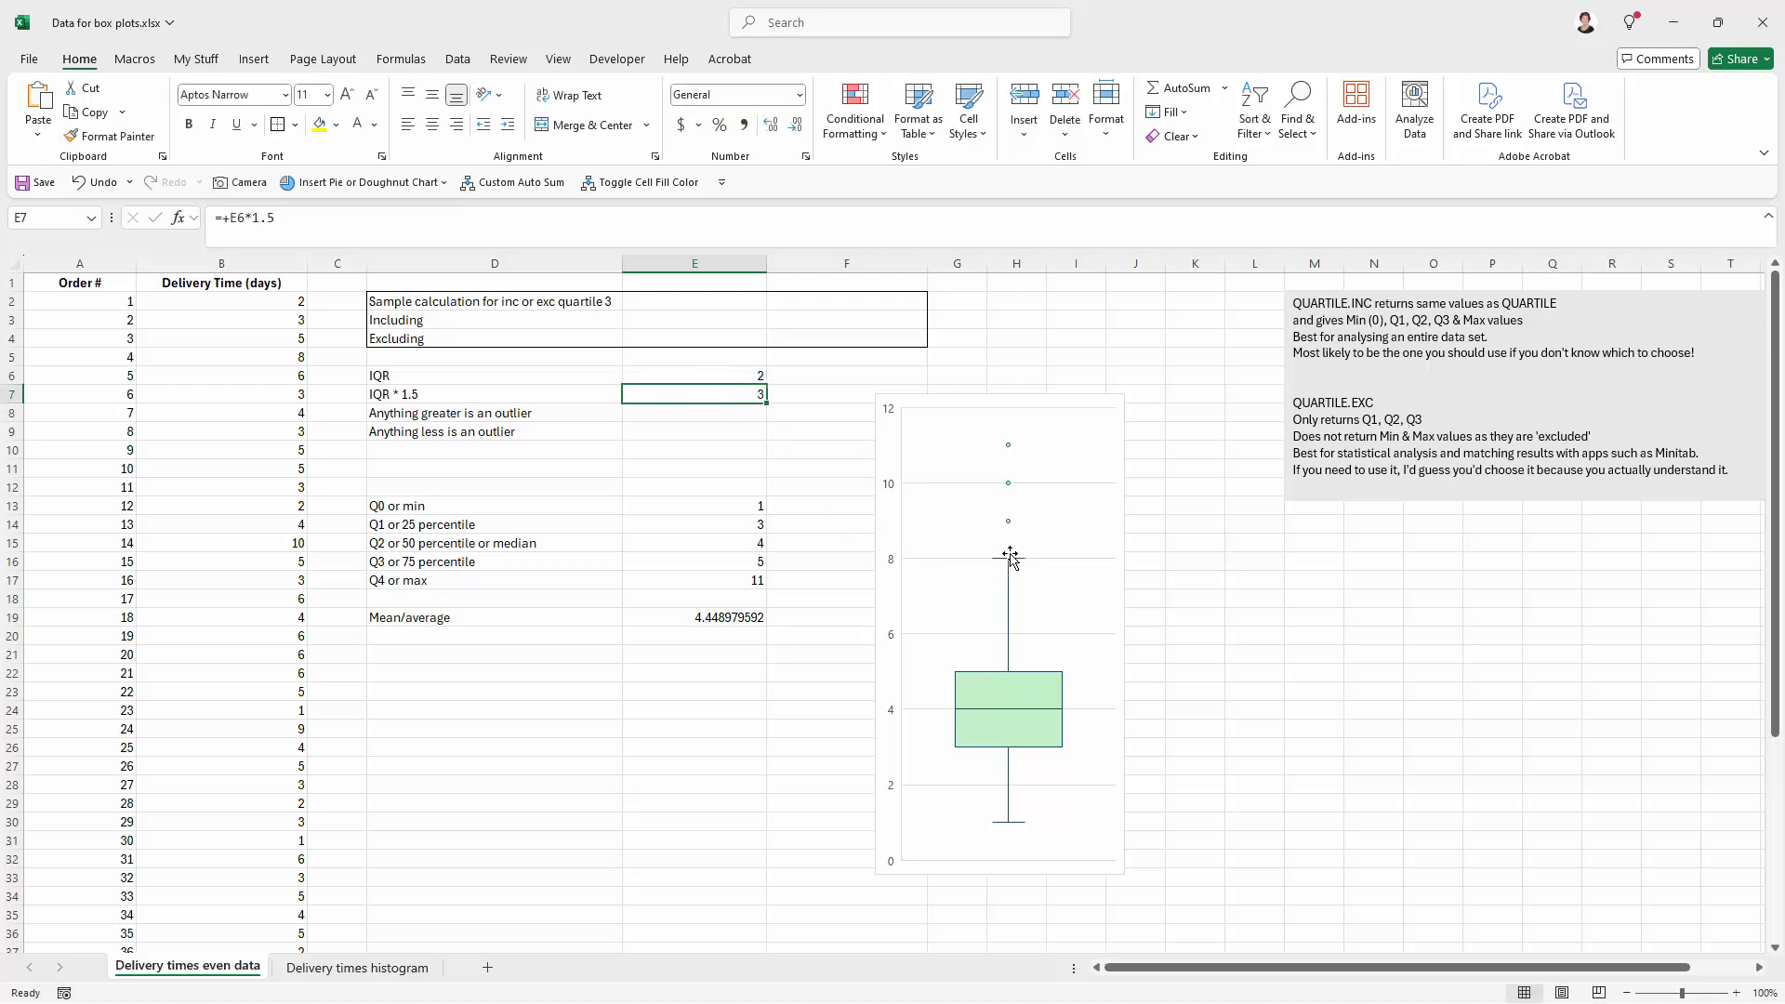
Calculate the upper outlier limit in E8 with the formula +E7+E16, adding Q3 to IQR * 1.5.
{"action": "left_click", "coordinate": [667, 412]}
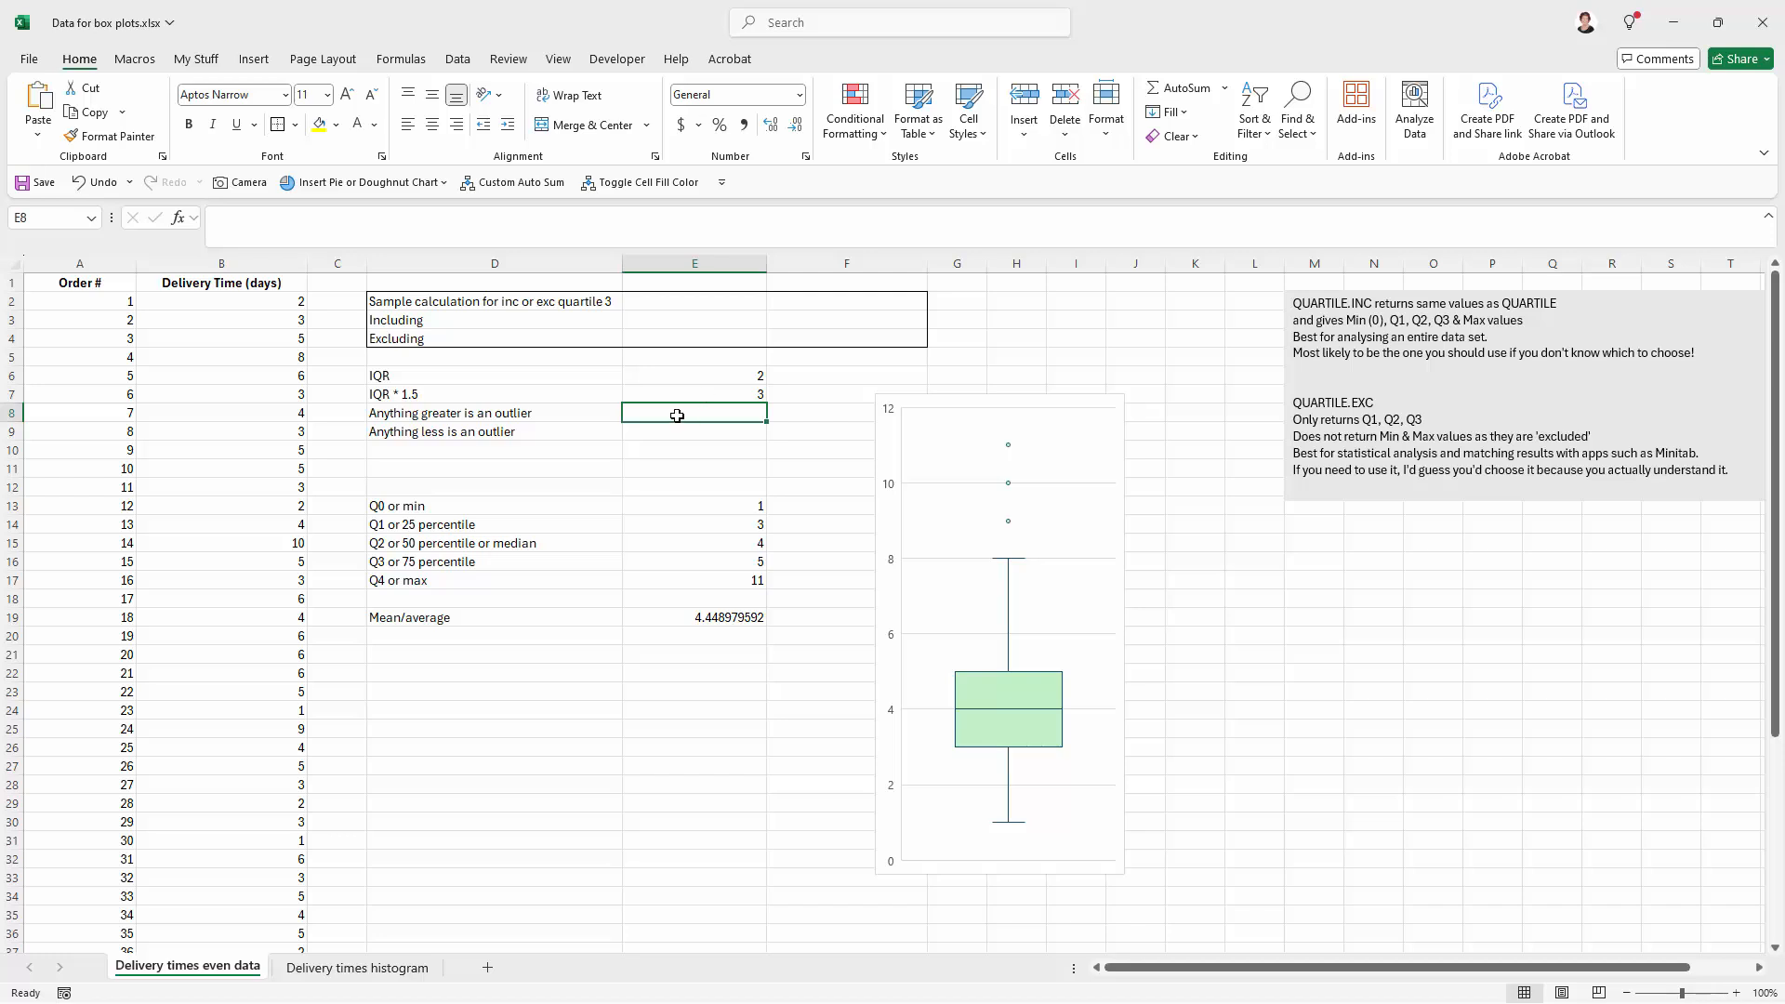
{"action": "type", "text": "+"}
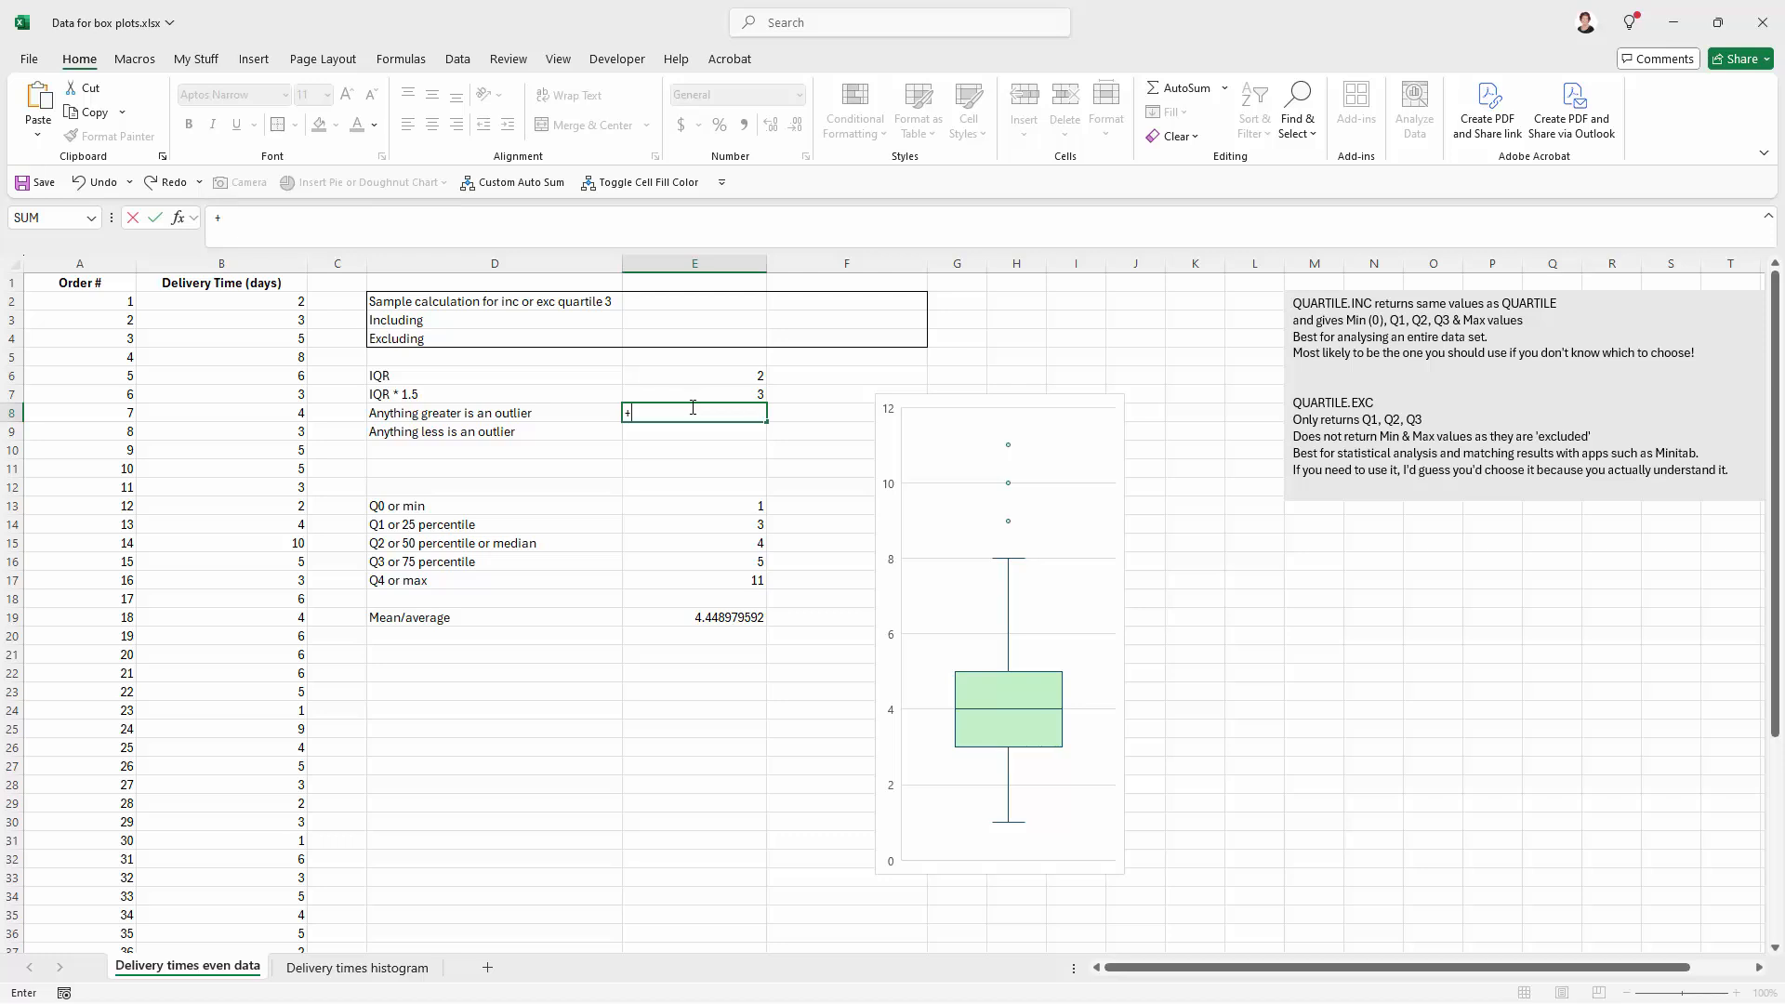
{"action": "left_click", "coordinate": [695, 395]}
{"action": "type", "text": "+"}
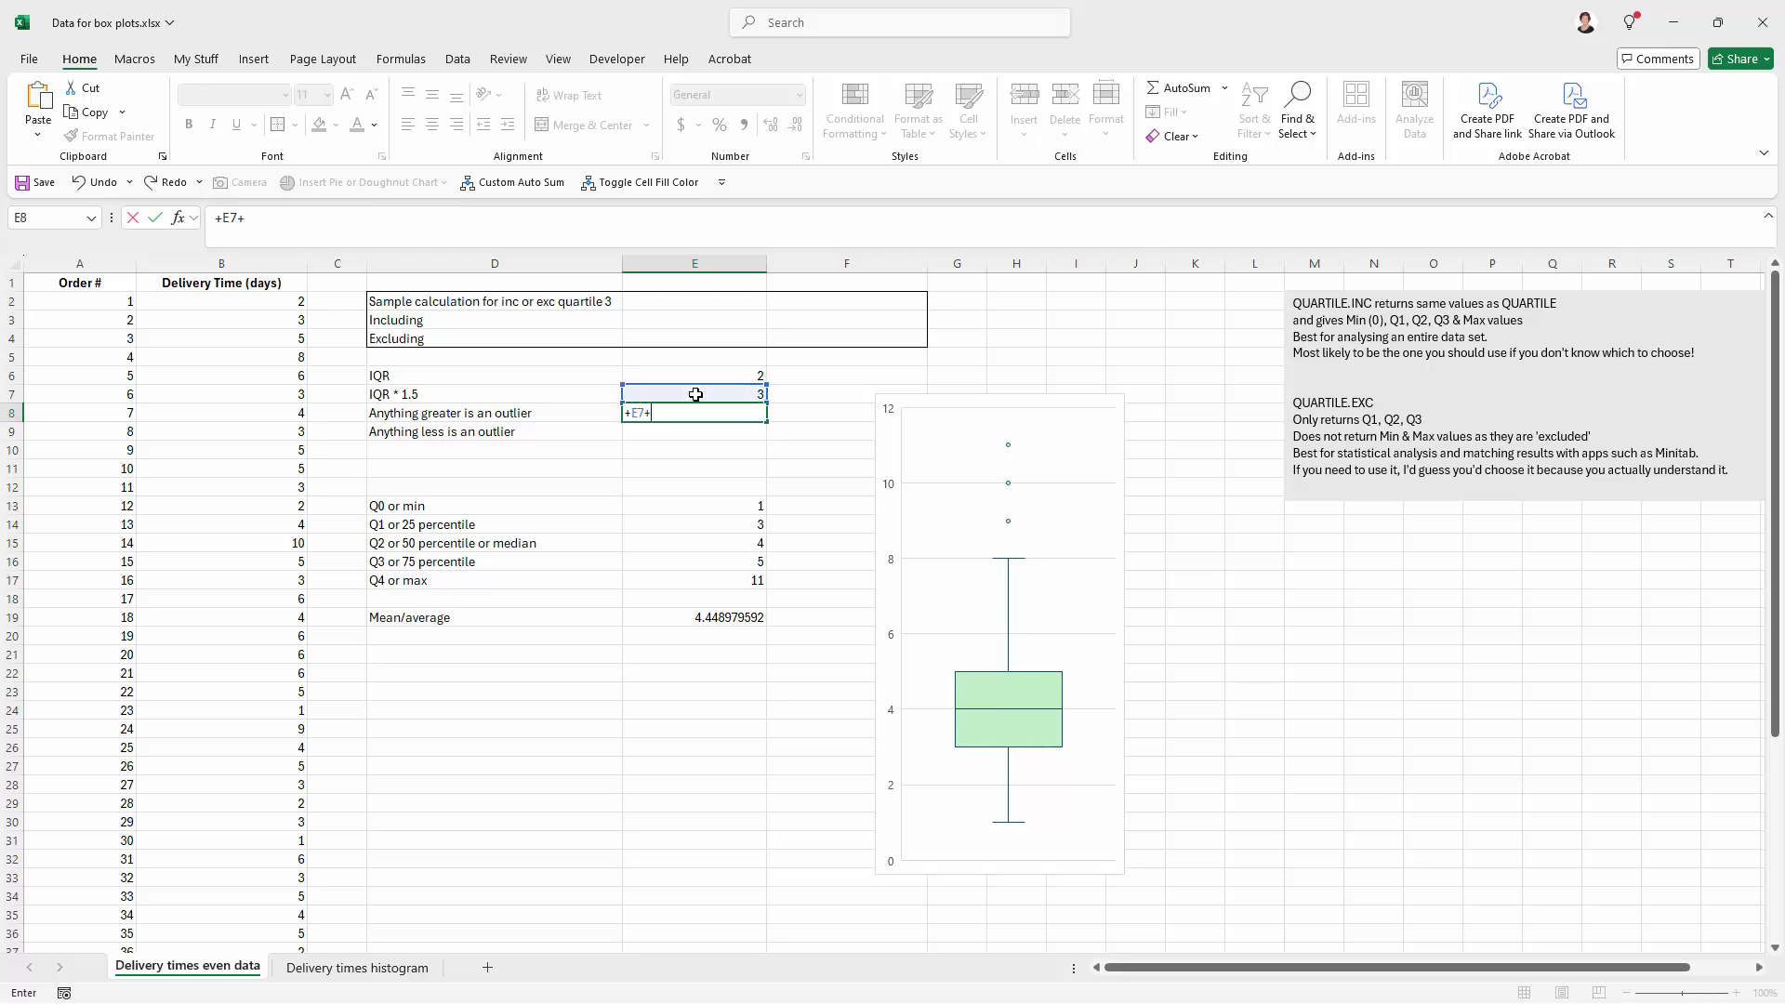
{"action": "left_click", "coordinate": [712, 564]}
{"action": "key", "text": "Return"}
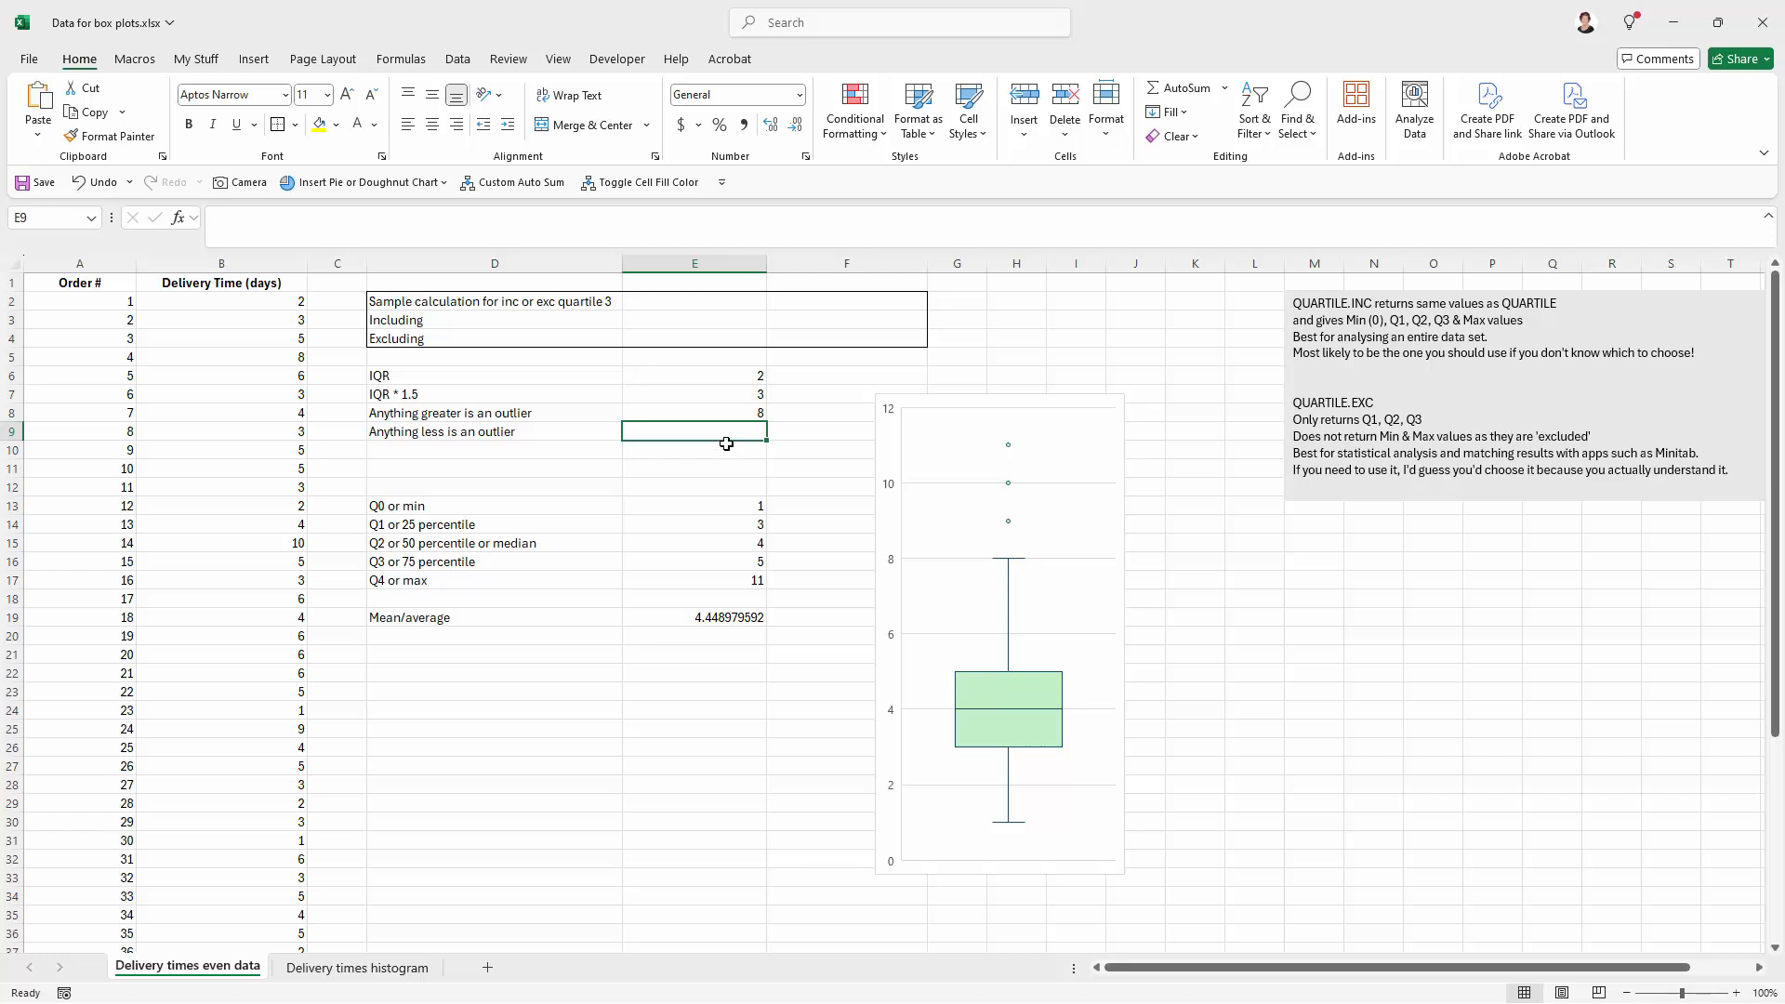
Calculate the lower outlier limit in E9 with the formula +E14-E7, subtracting IQR * 1.5 from Q1.
{"action": "type", "text": "+"}
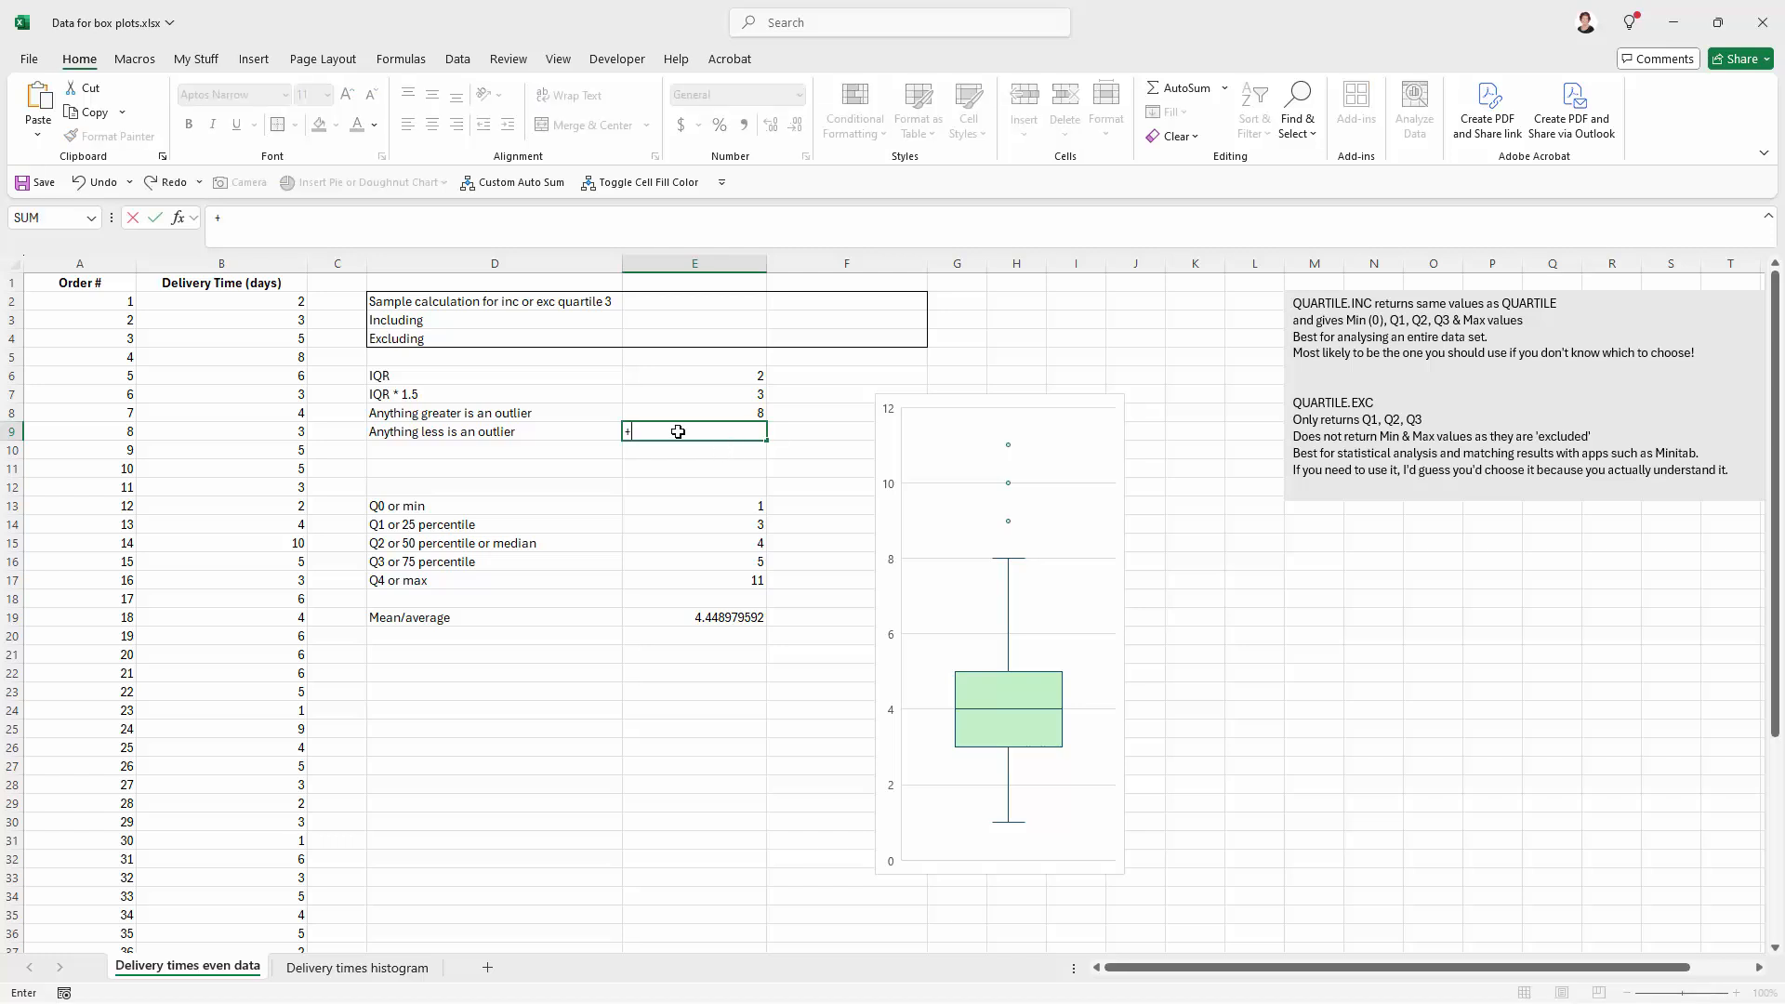
{"action": "left_click", "coordinate": [717, 521]}
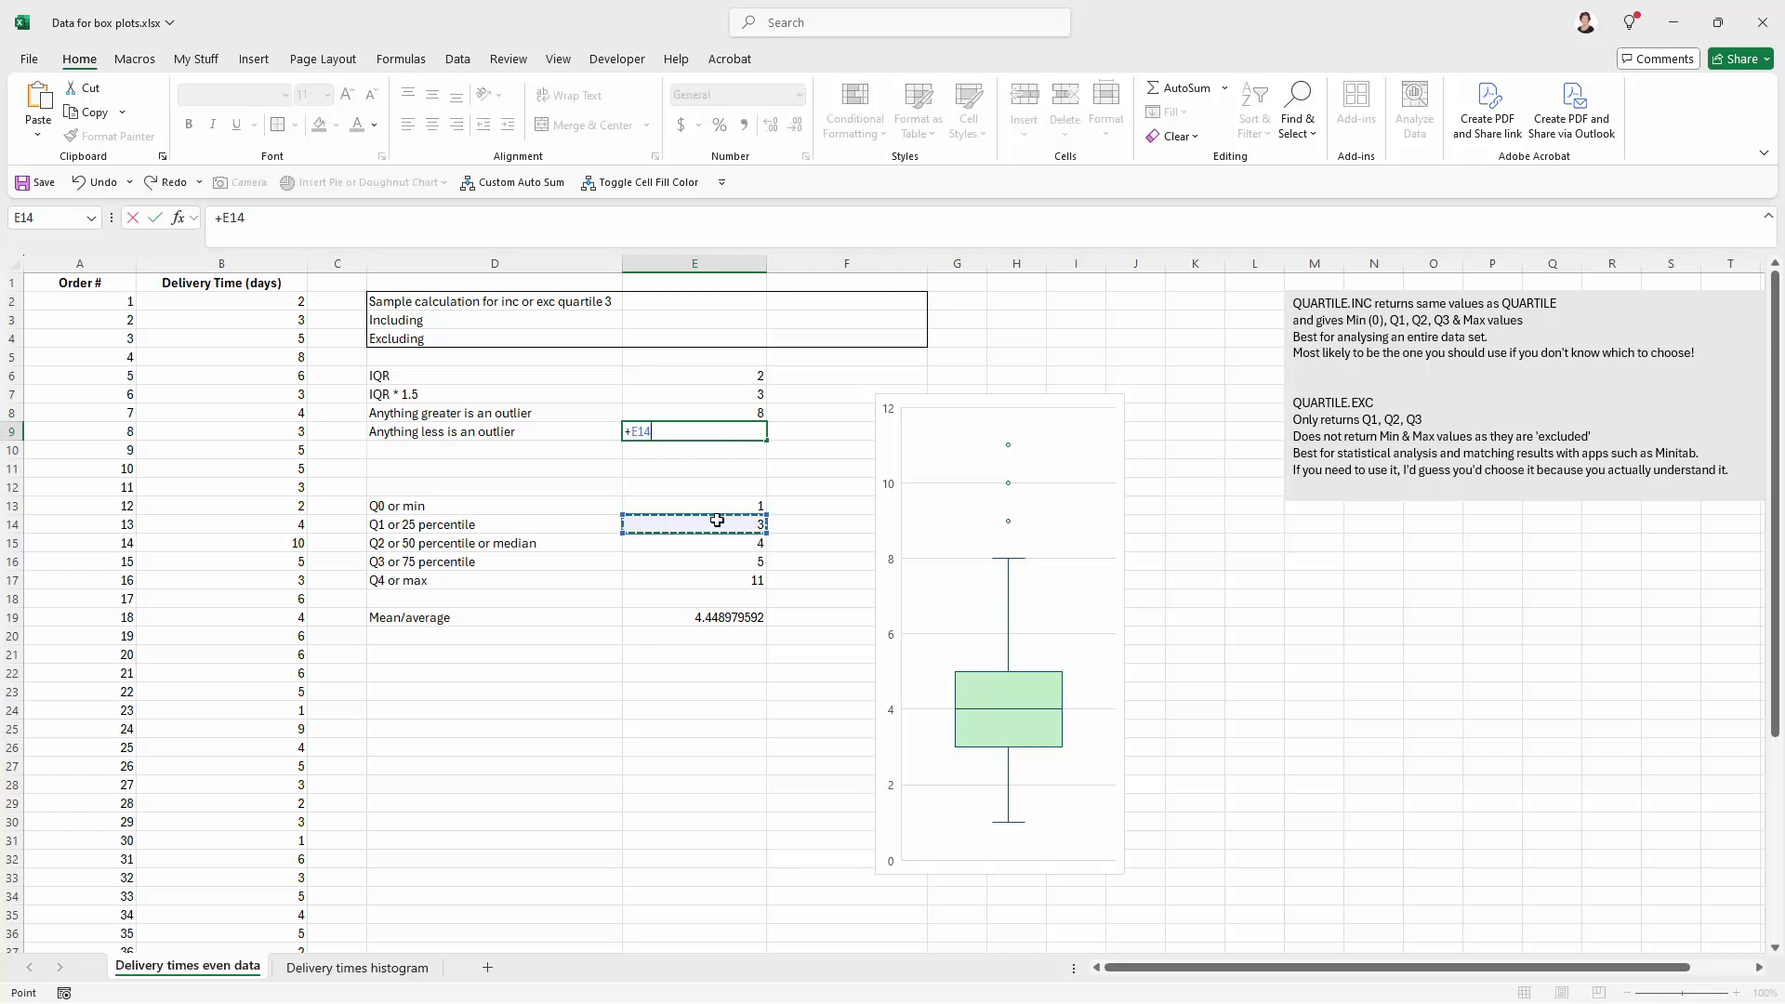
{"action": "type", "text": "-"}
{"action": "left_click", "coordinate": [682, 391]}
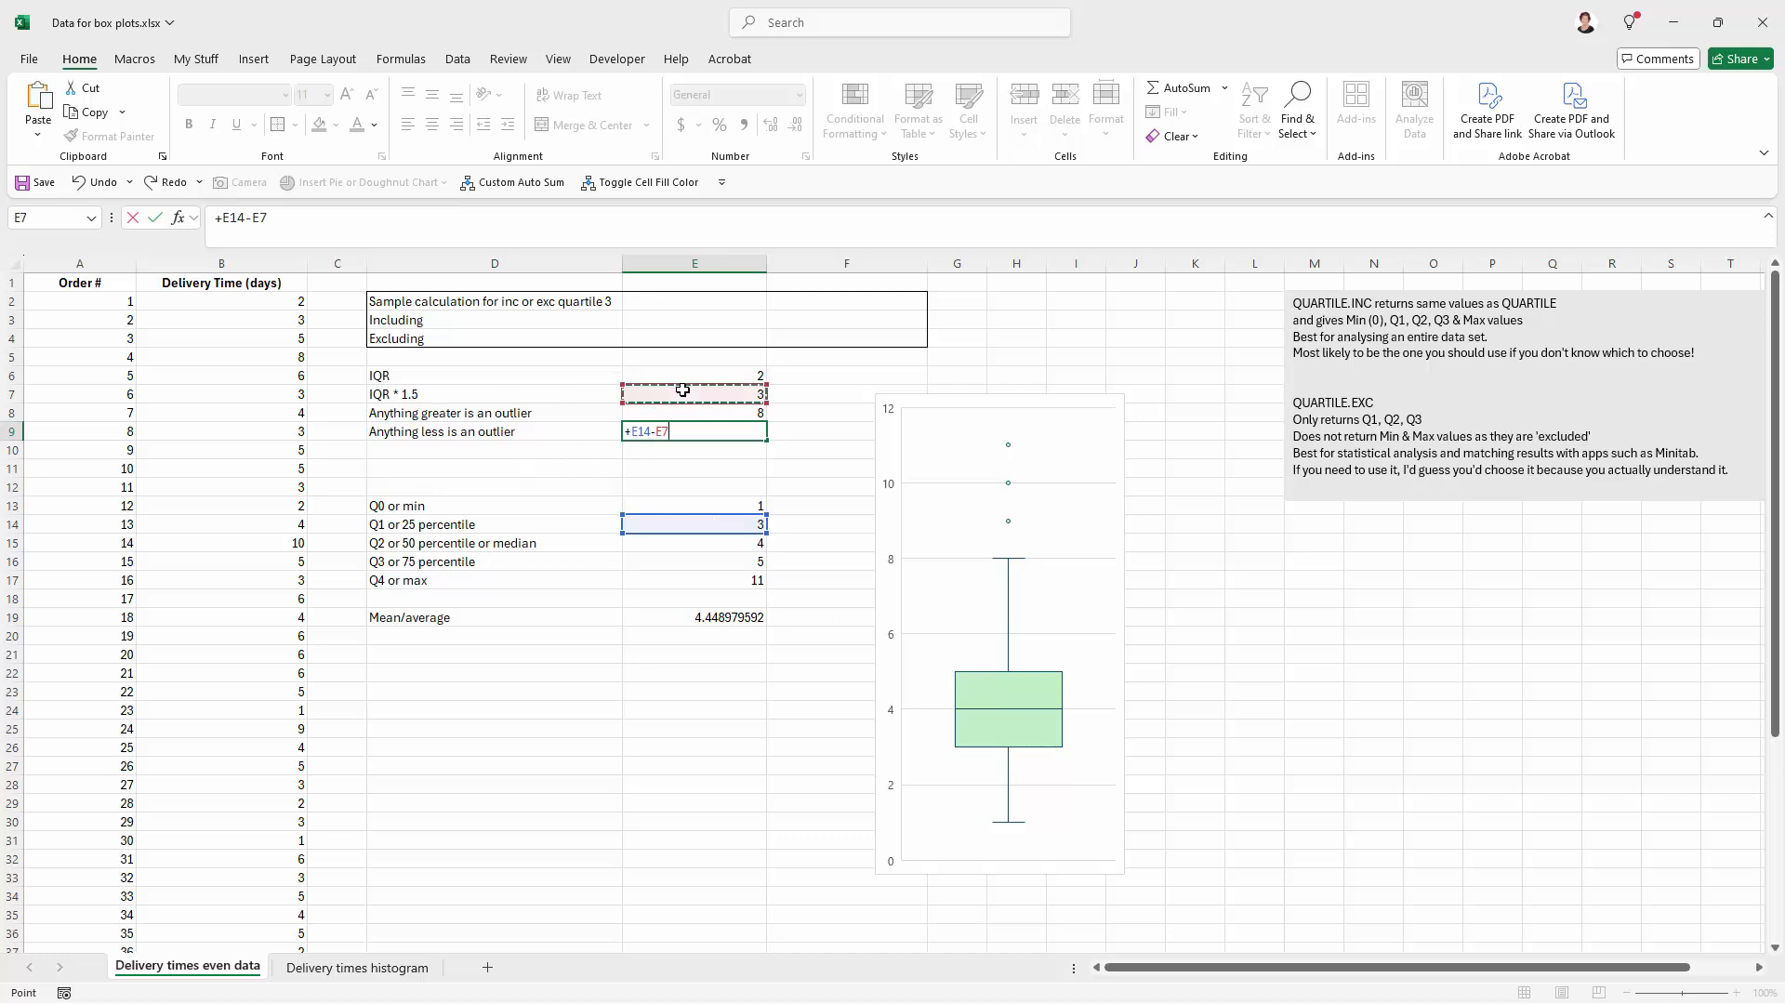
{"action": "key", "text": "Return"}
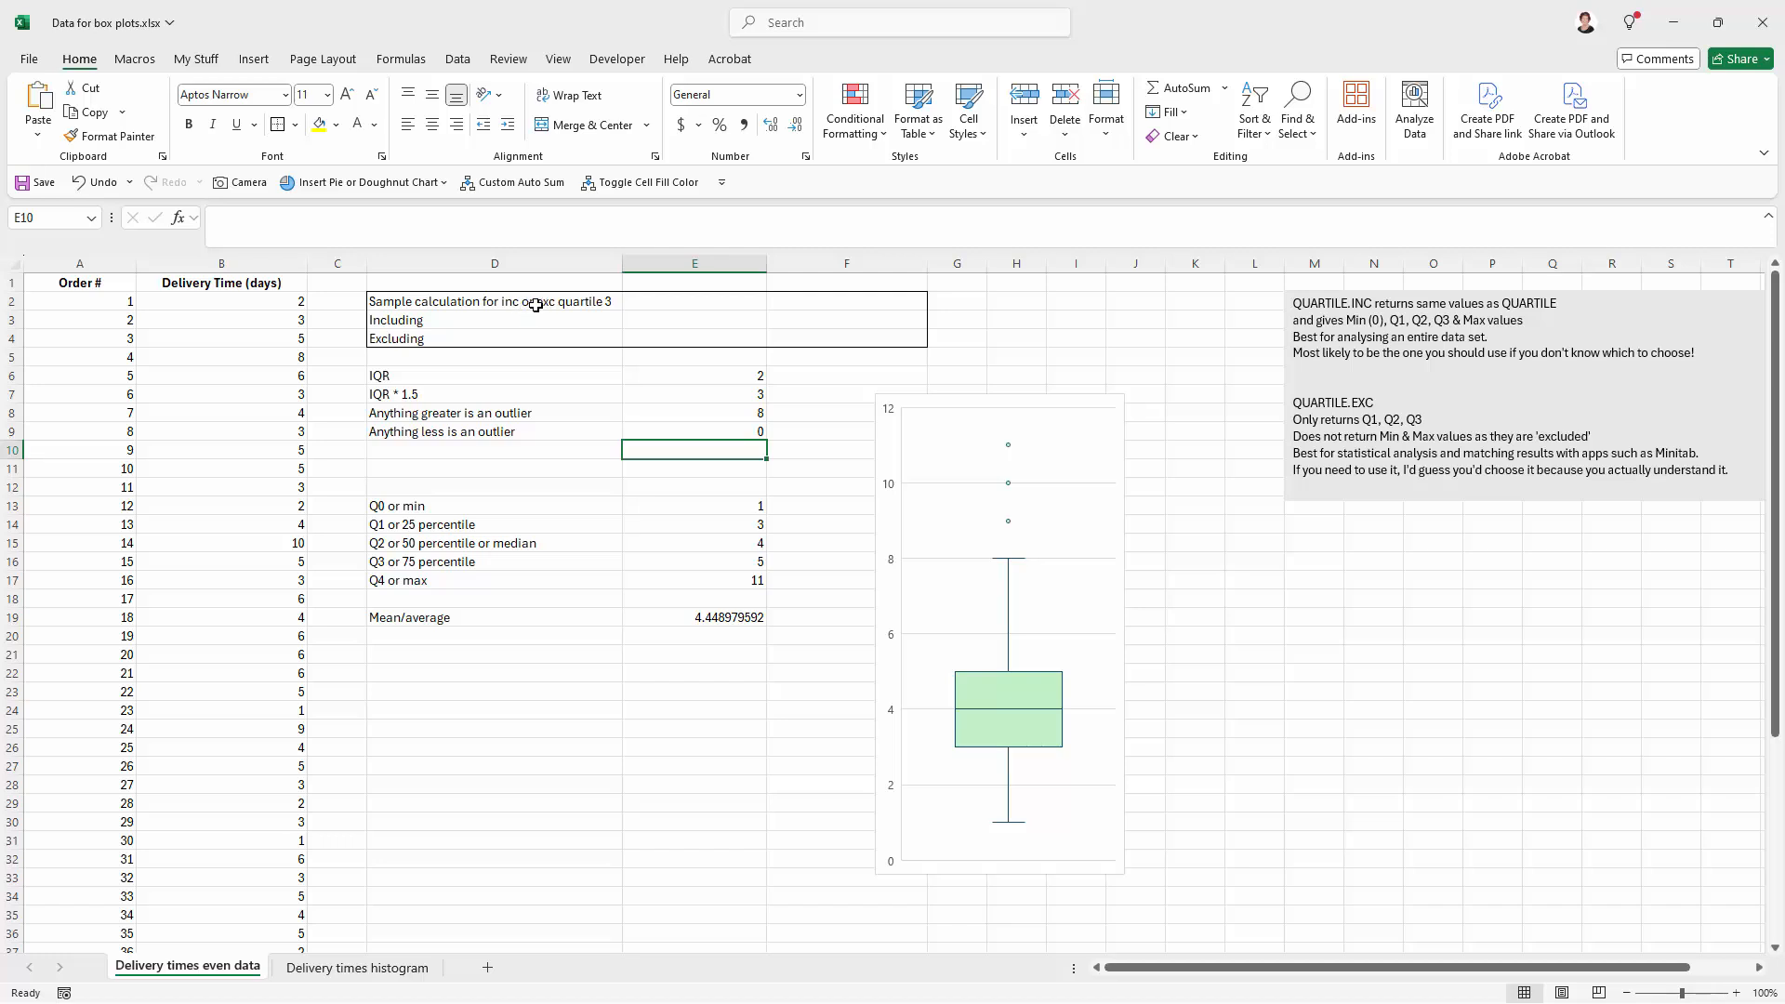
Copy the text of the Q3 formula =QUARTILE.INC(B2:B50,3) from E16 into E3 for the Including sample.
{"action": "left_click", "coordinate": [638, 320]}
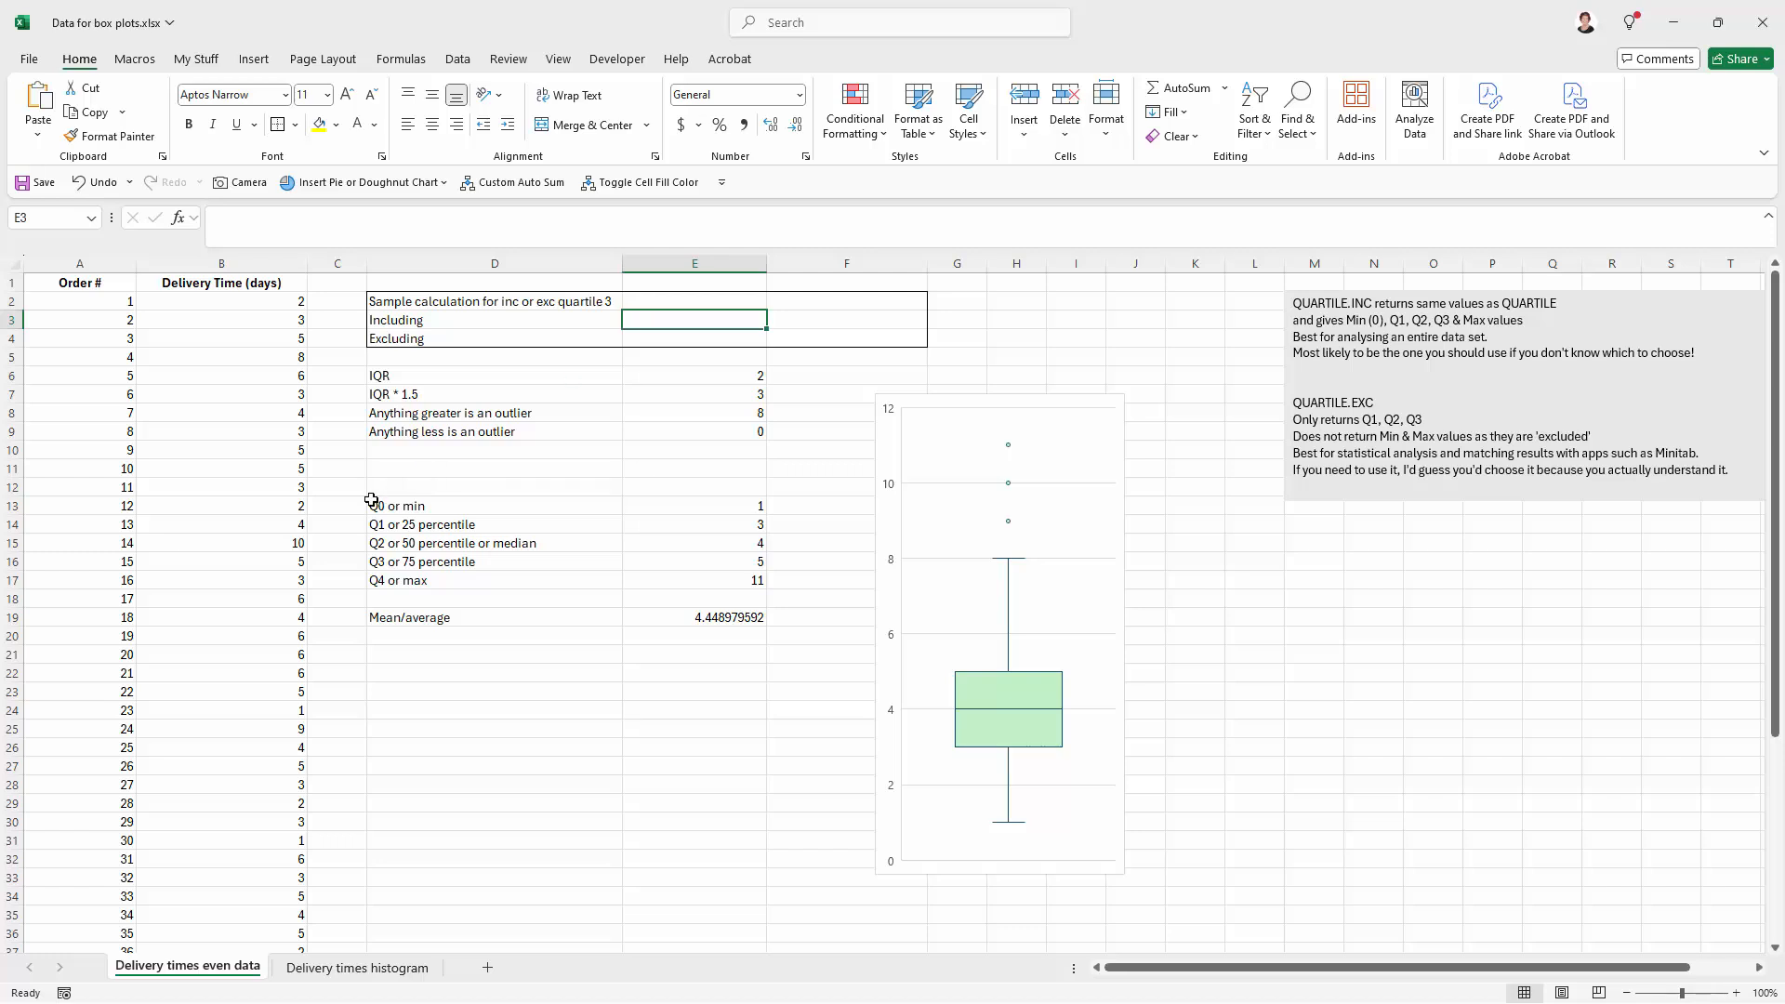
{"action": "left_click", "coordinate": [694, 561]}
{"action": "left_click_drag", "start_coordinate": [394, 213], "coordinate": [215, 216]}
{"action": "key", "text": "ctrl+c"}
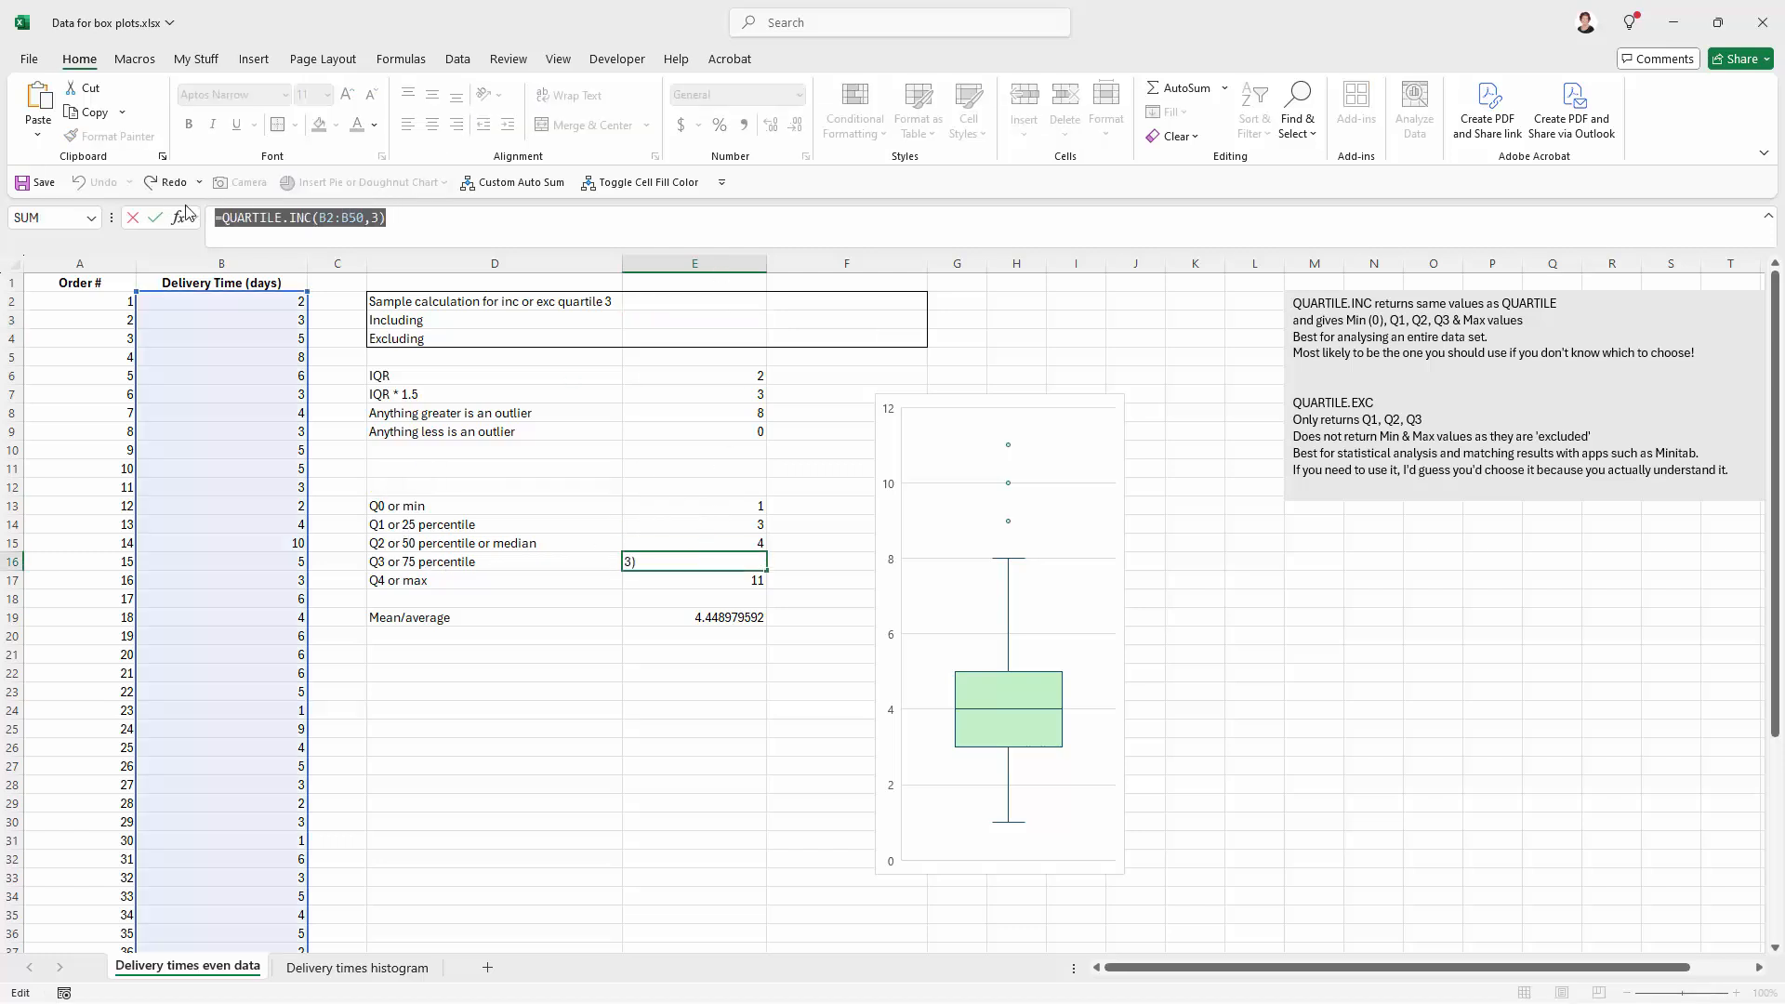
{"action": "key", "text": "Escape"}
{"action": "left_click", "coordinate": [734, 322]}
{"action": "key", "text": "ctrl+v"}
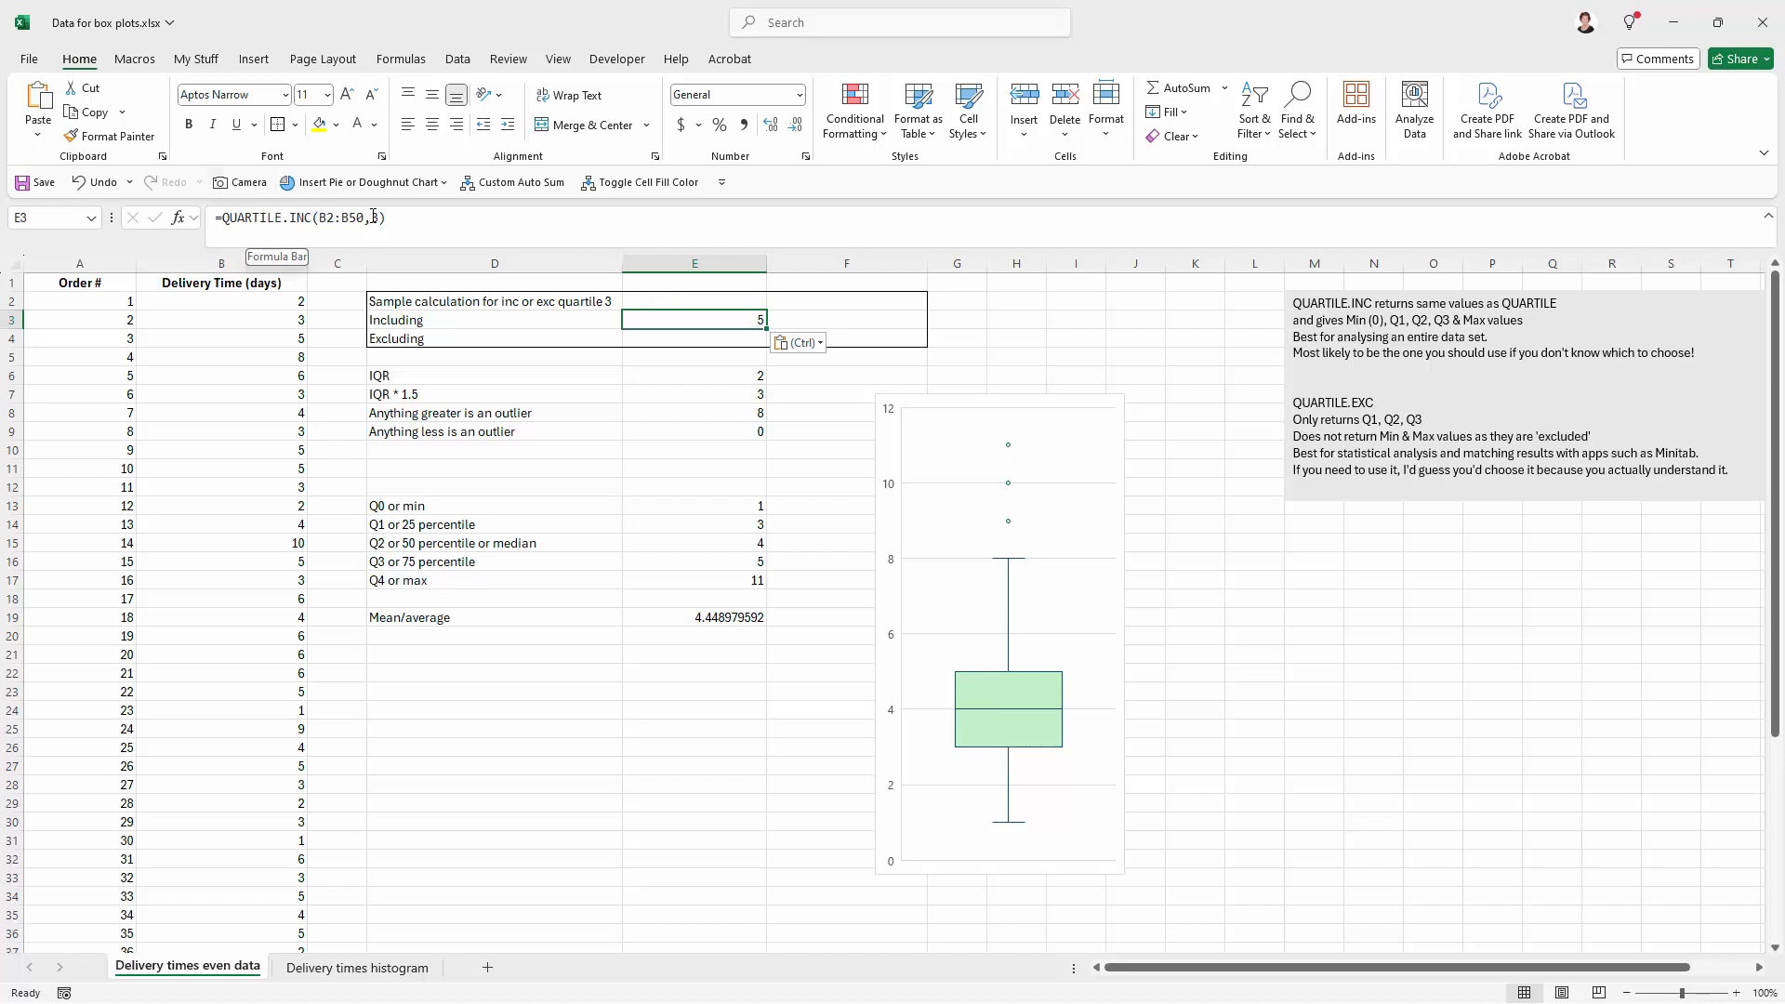
Paste the copied formula into E4 and make it =QUARTILE.EXC(B2:B50,3) for the Excluding sample.
{"action": "right_click", "coordinate": [686, 341]}
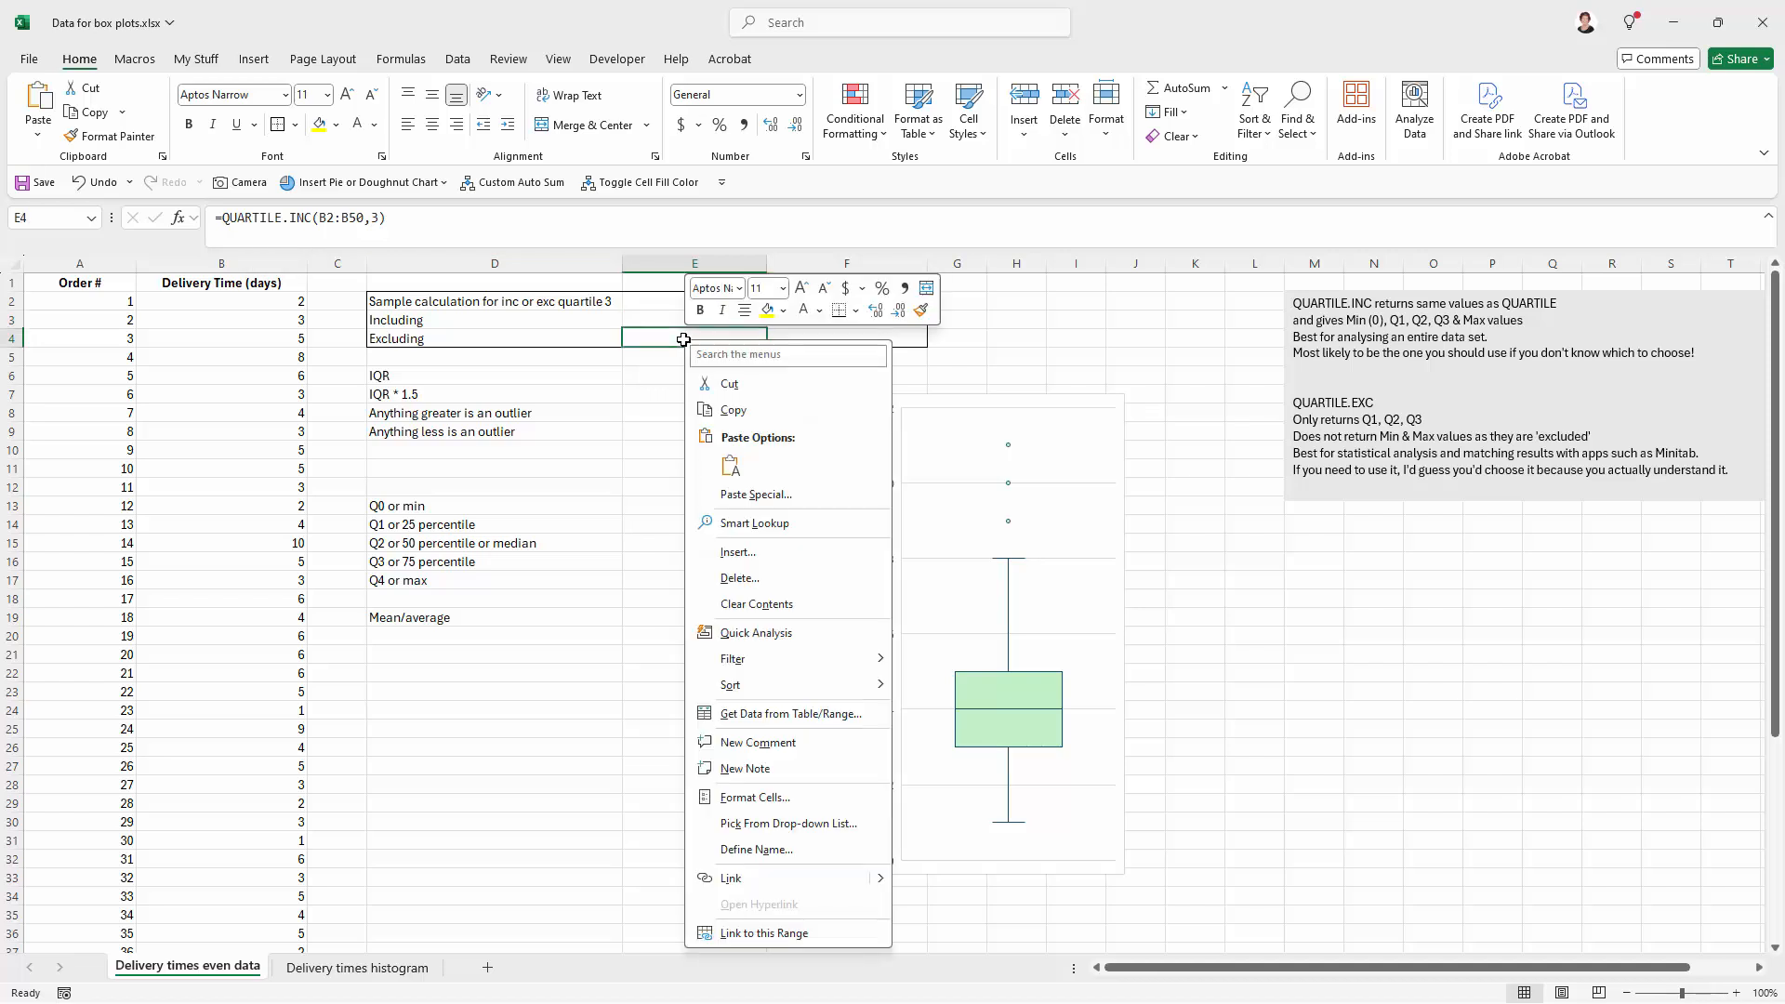
{"action": "left_click", "coordinate": [732, 465]}
{"action": "left_click", "coordinate": [291, 214]}
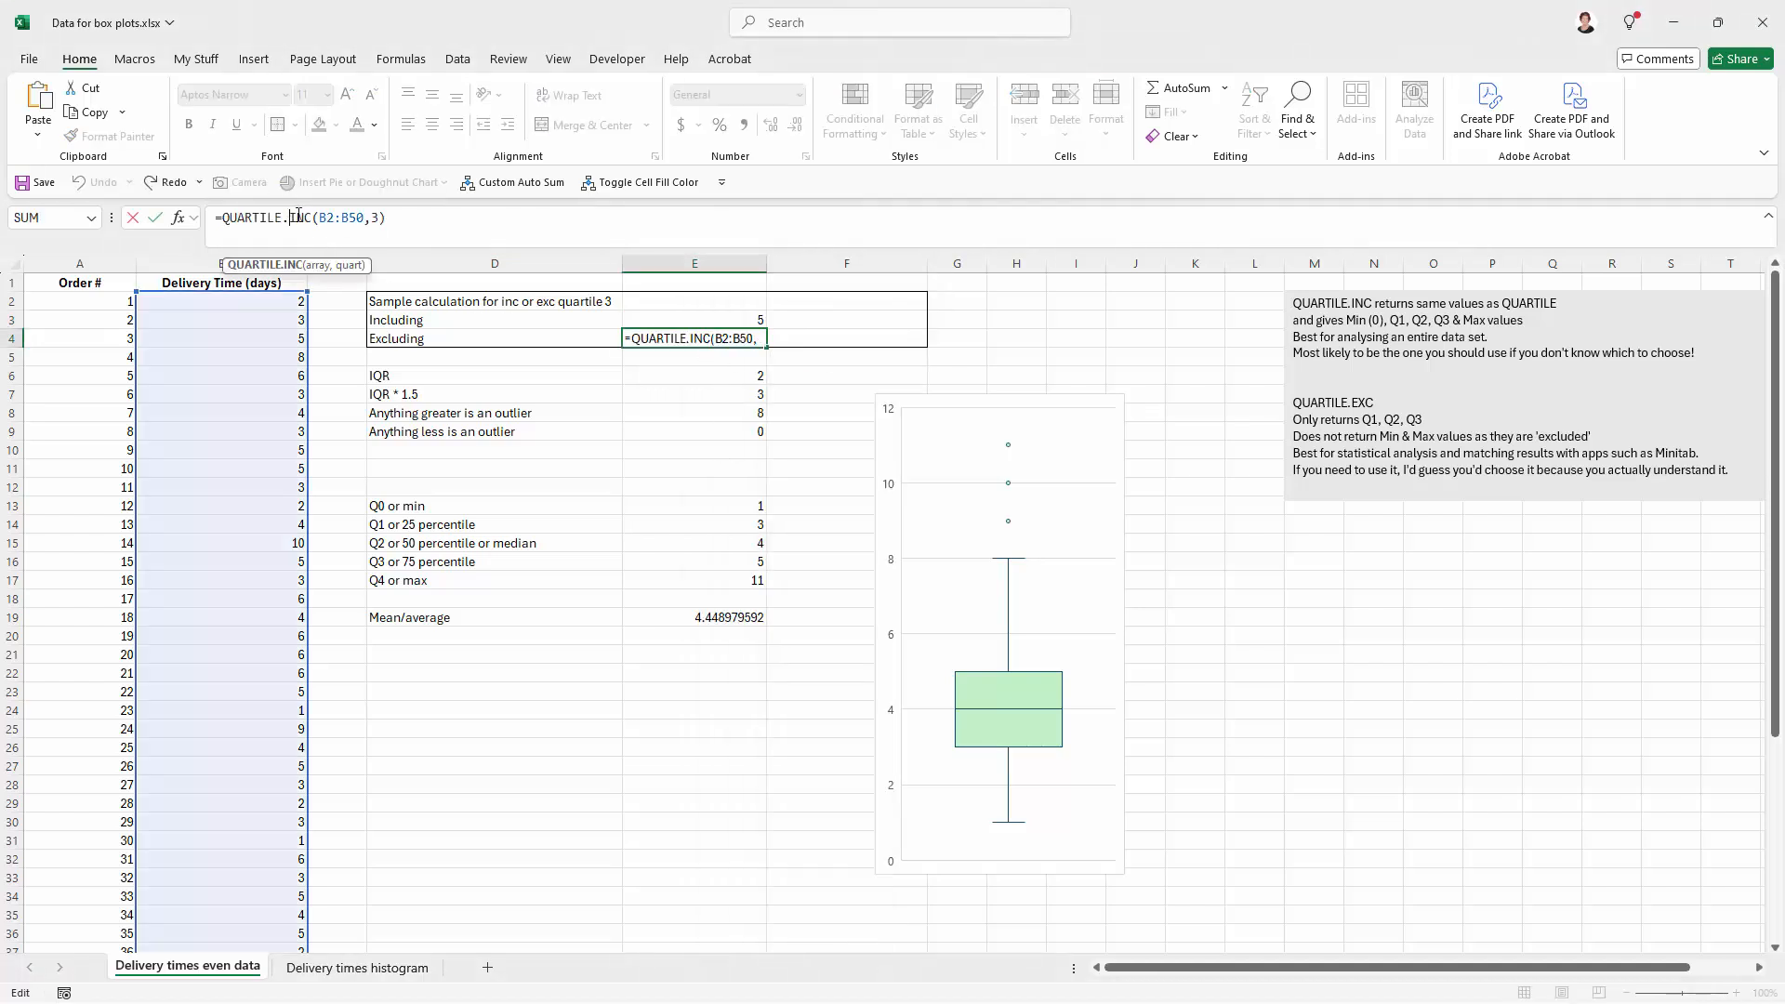
{"action": "key", "text": "Delete"}
{"action": "key", "text": "Delete"}
{"action": "key", "text": "Delete"}
{"action": "type", "text": "EXC"}
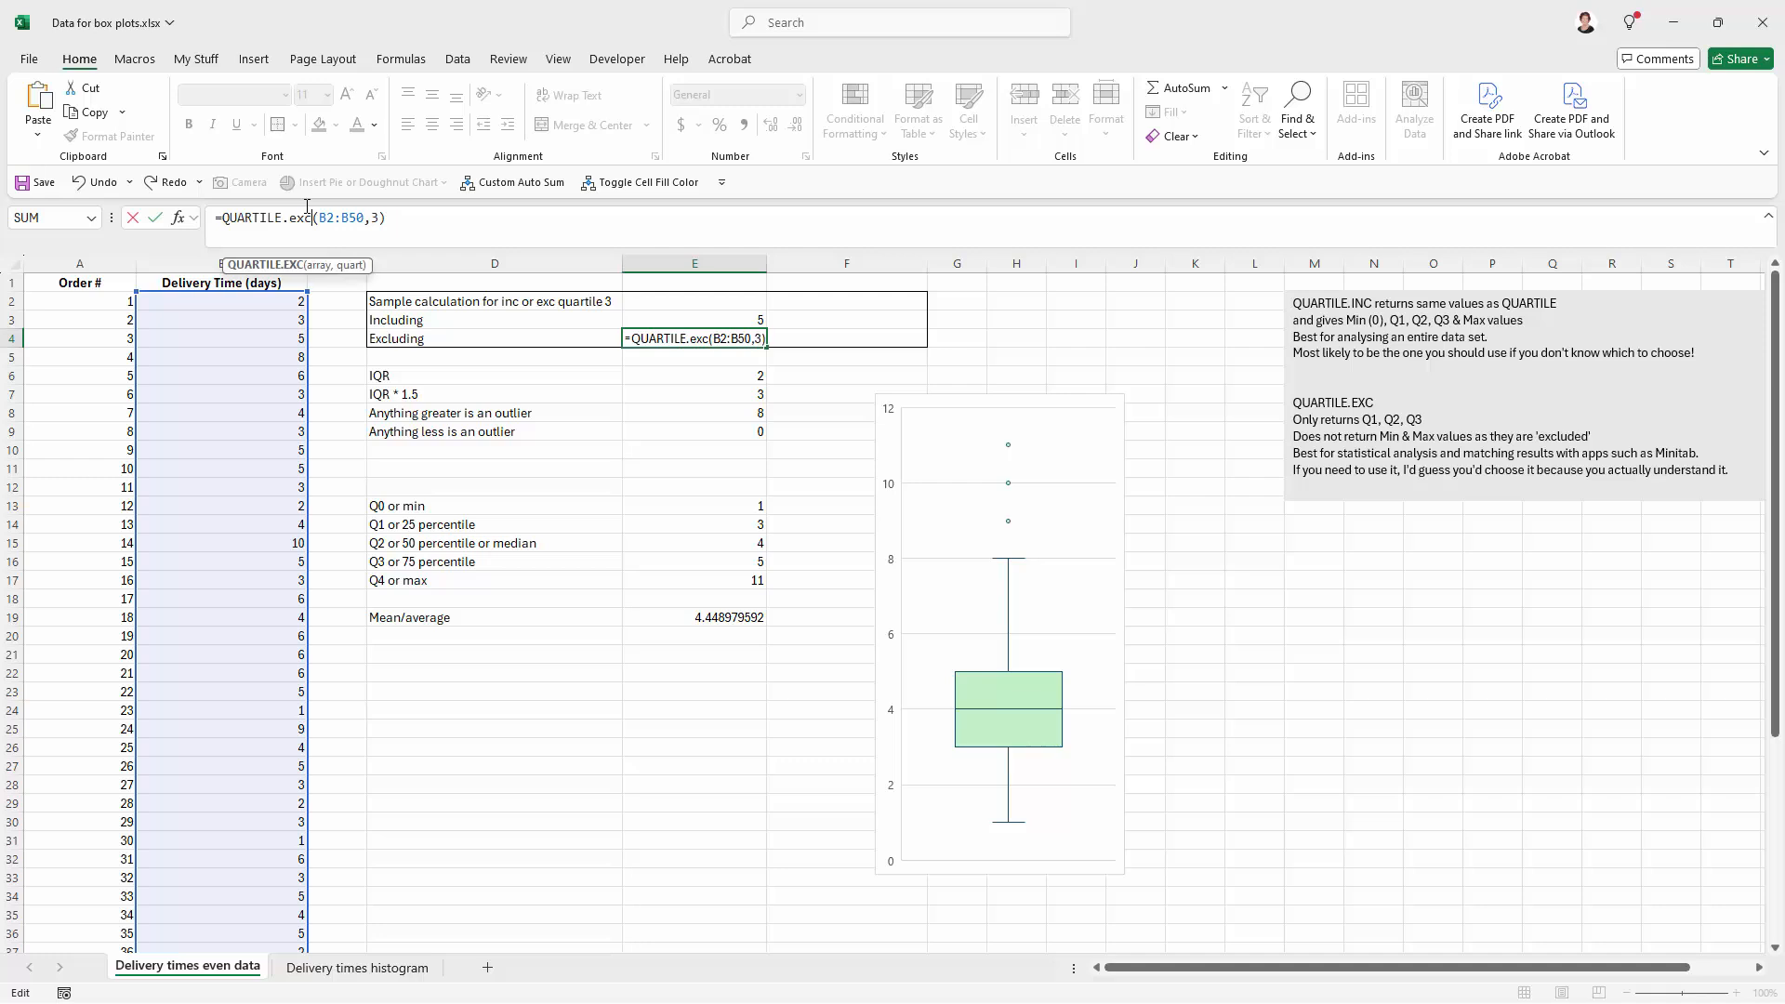
{"action": "key", "text": "Return"}
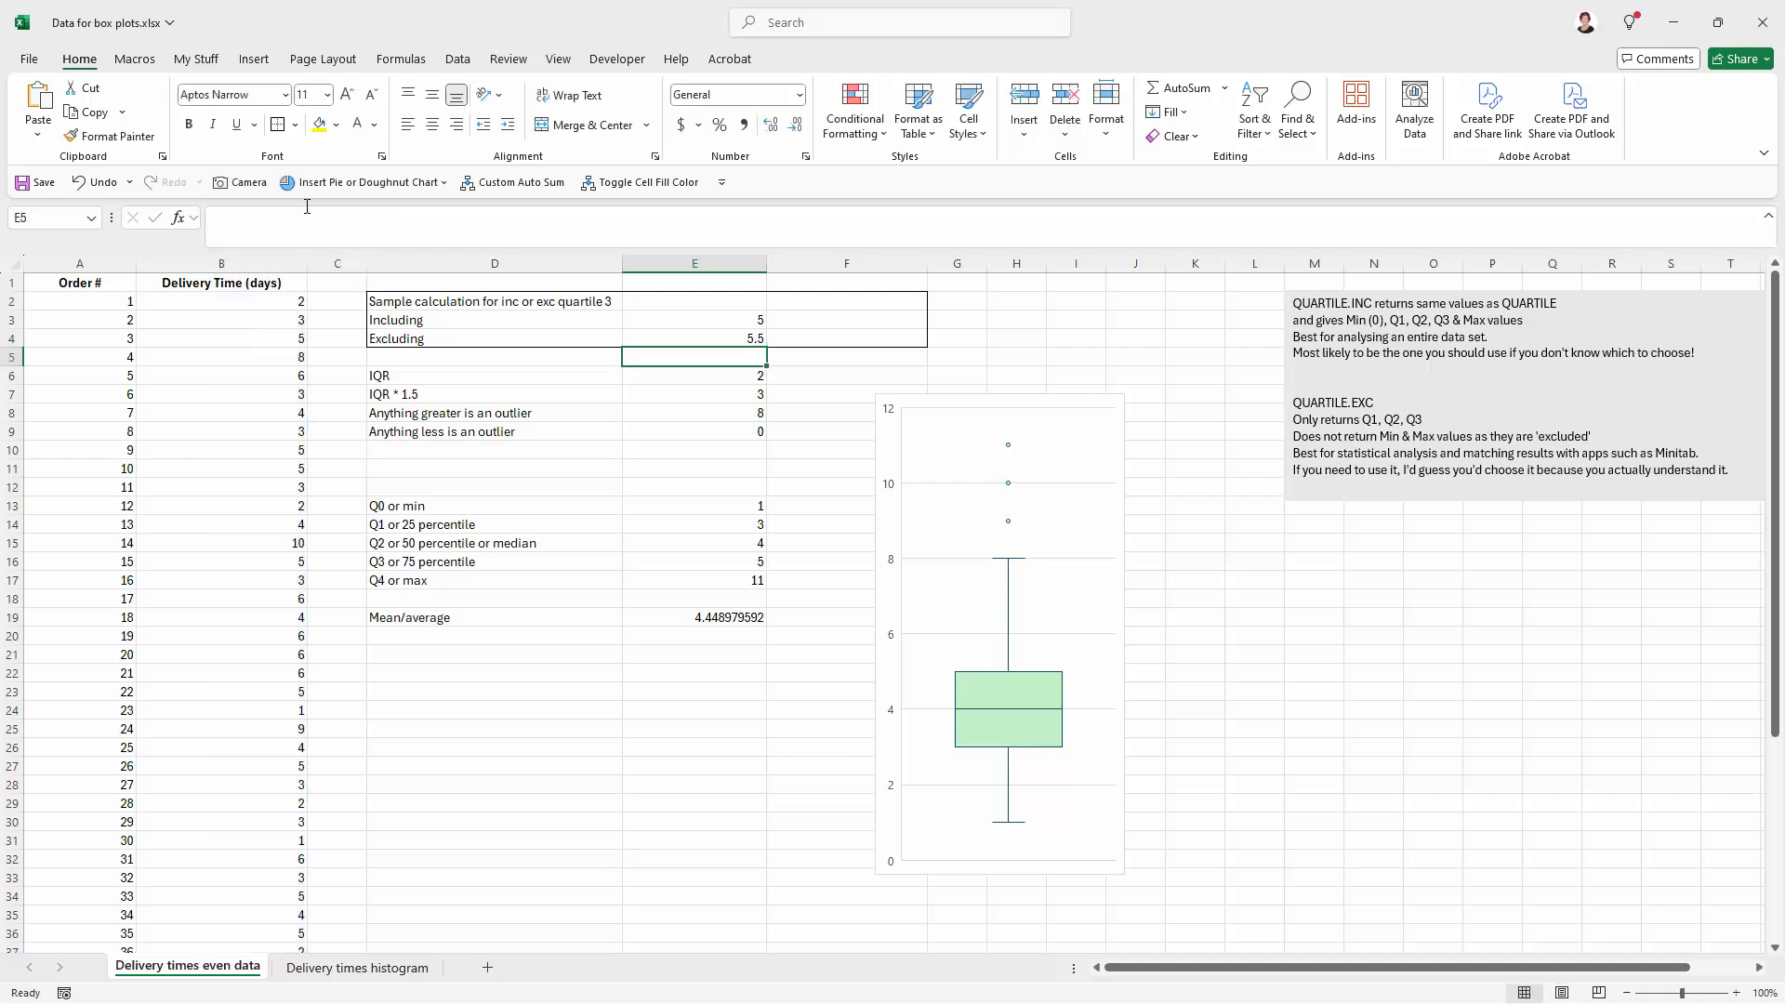
{"action": "left_click", "coordinate": [669, 337]}
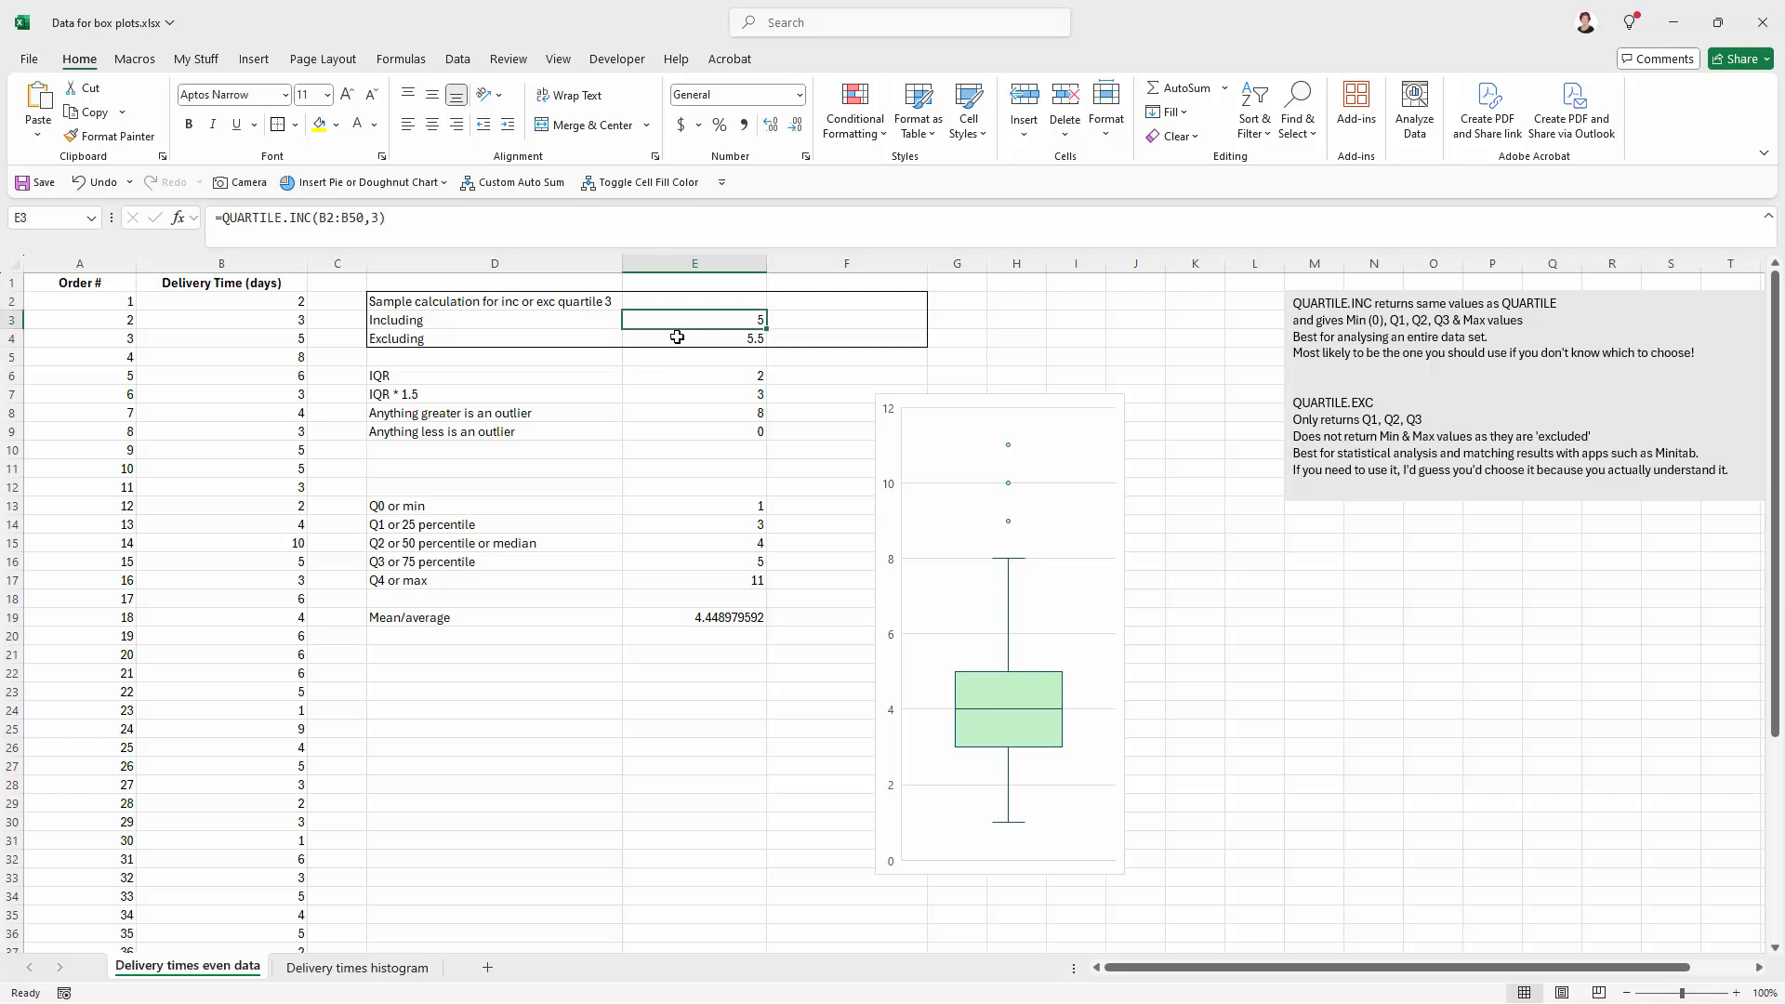
{"action": "left_click", "coordinate": [685, 320]}
Switch the box plot series' quartile calculation to Exclusive median and close the formatting options.
{"action": "right_click", "coordinate": [1014, 682]}
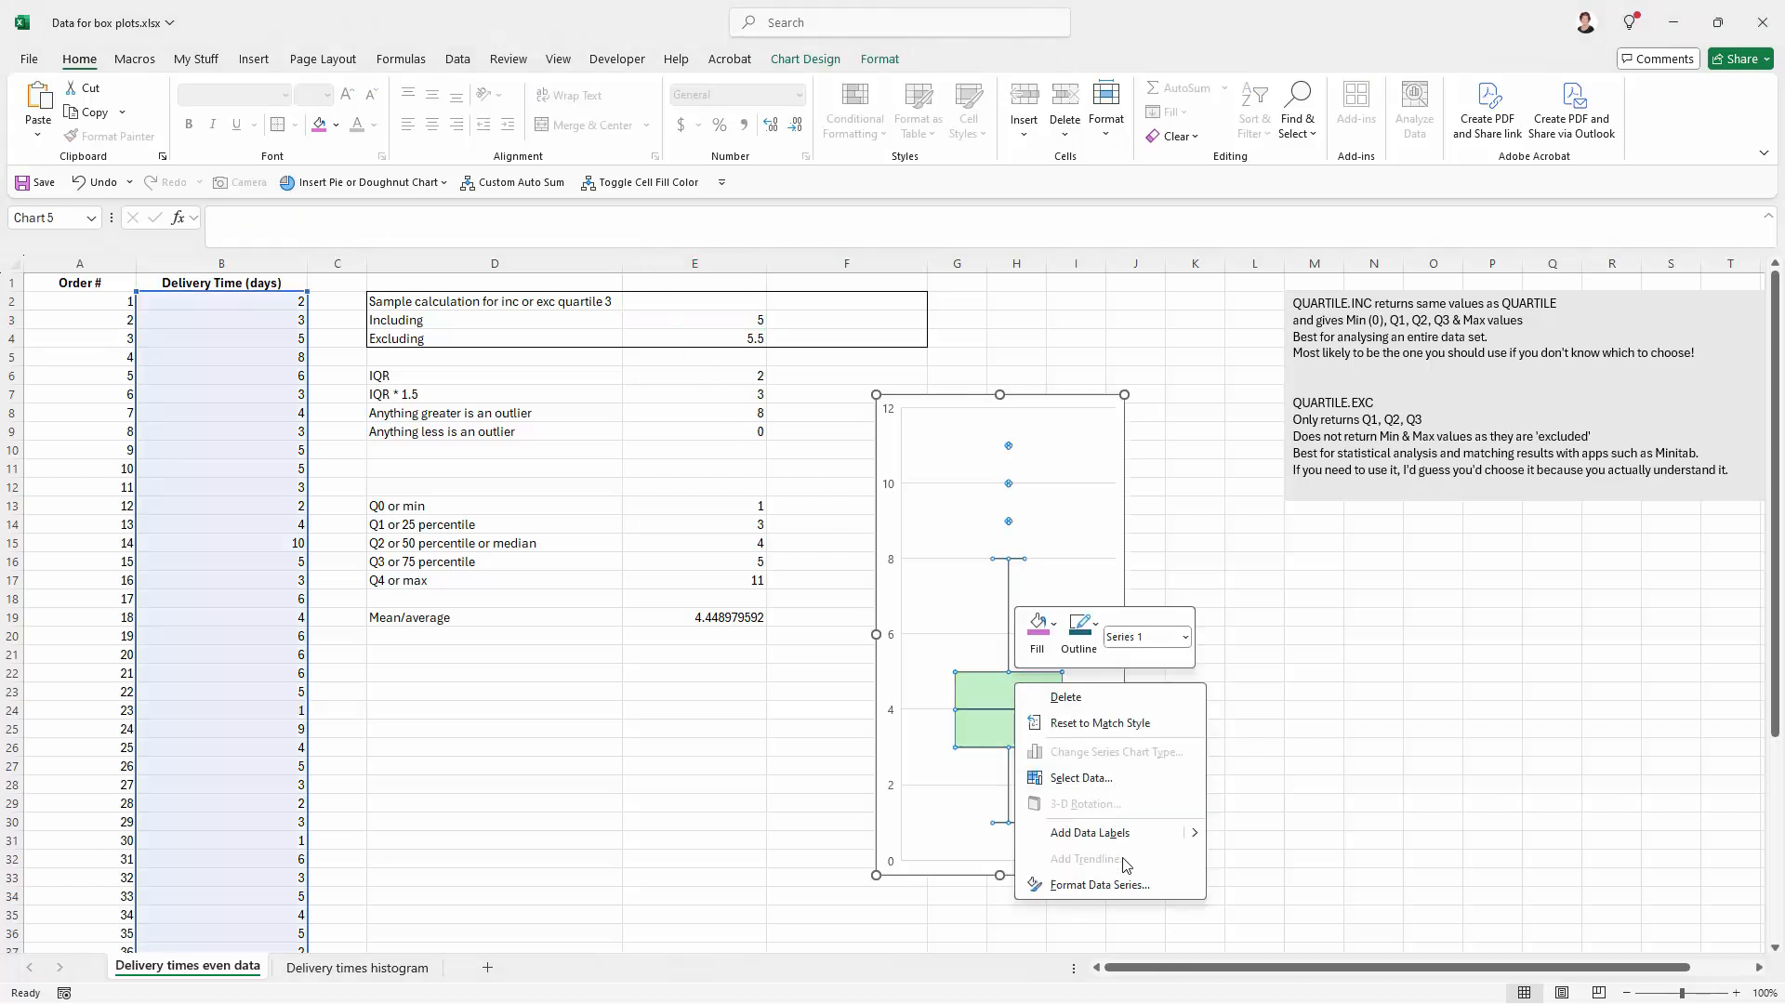
{"action": "left_click", "coordinate": [1099, 886]}
{"action": "left_click", "coordinate": [1221, 617]}
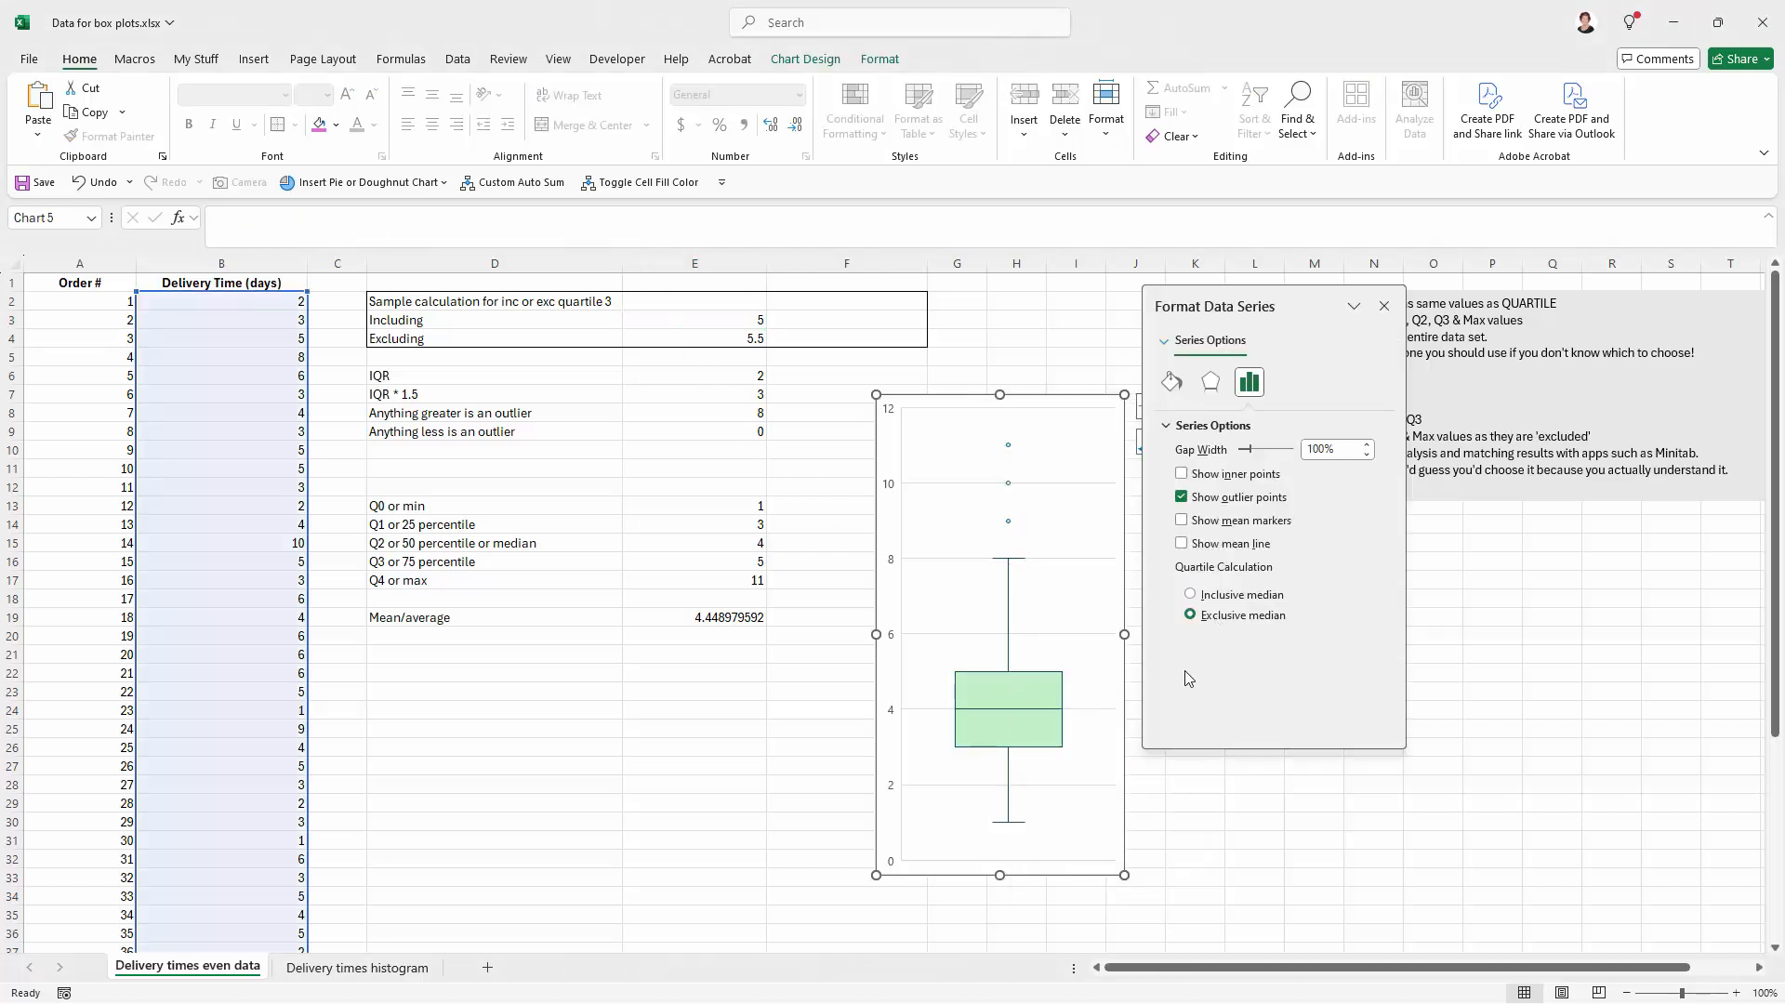
{"action": "left_click", "coordinate": [1255, 782]}
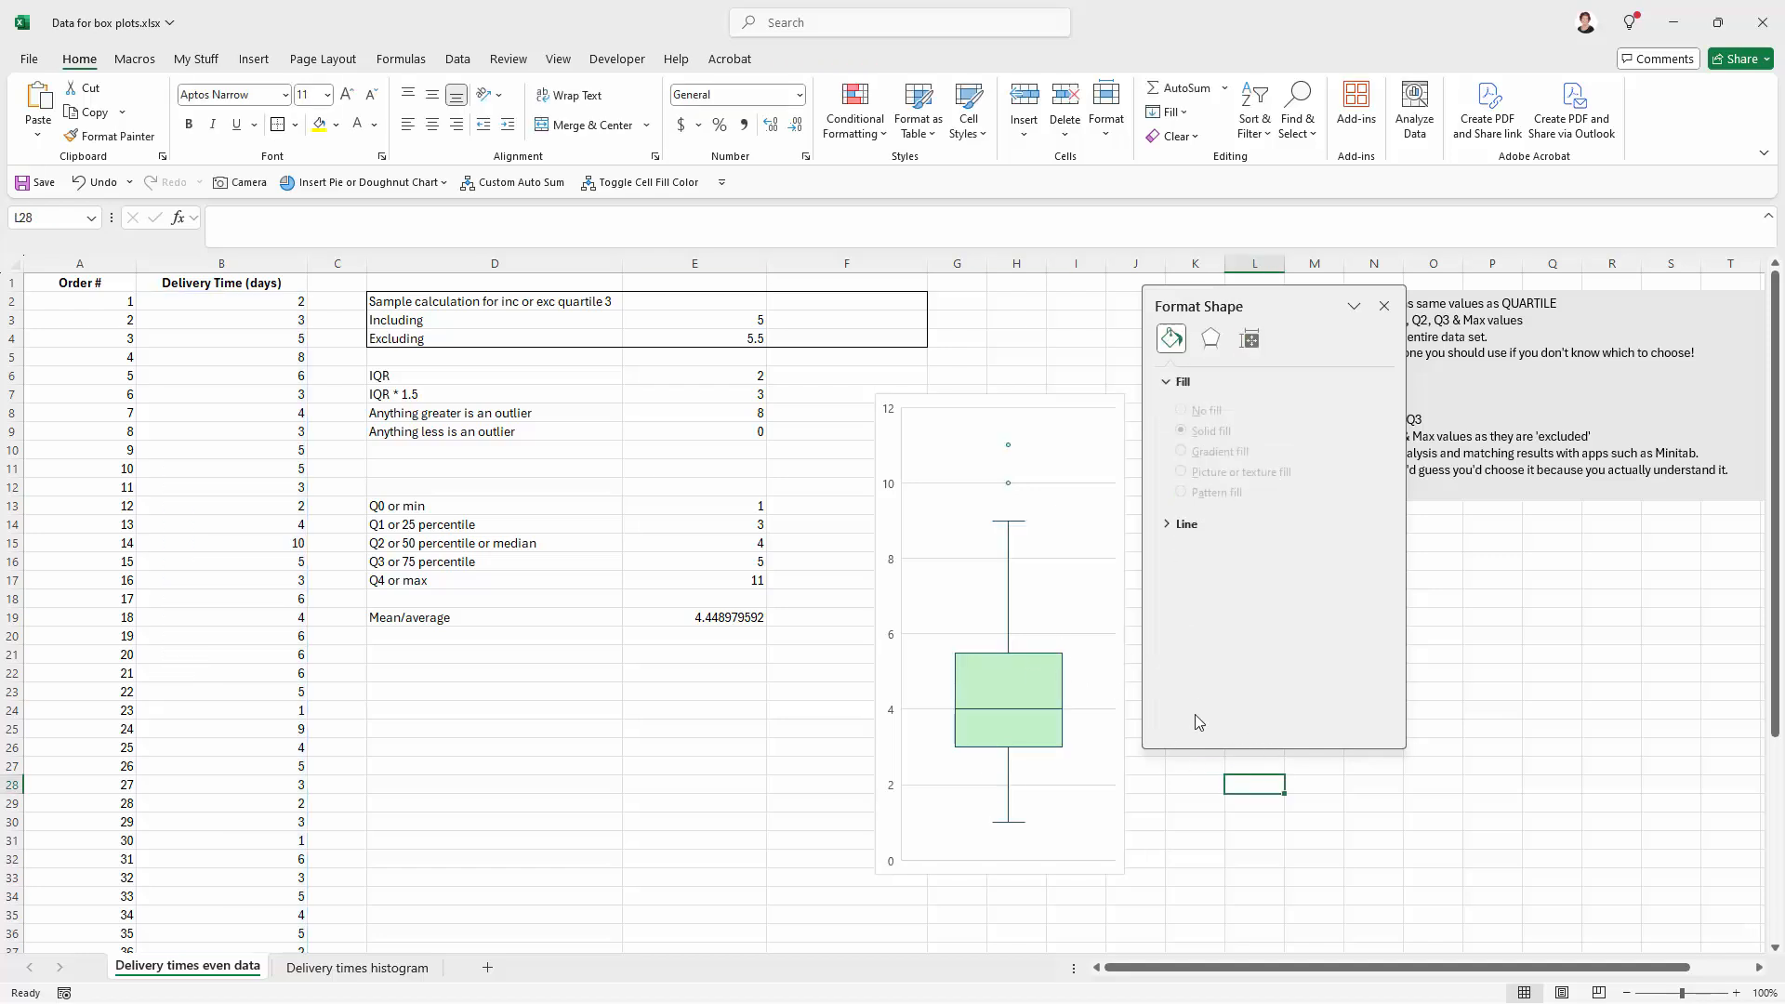
{"action": "left_click", "coordinate": [1385, 305]}
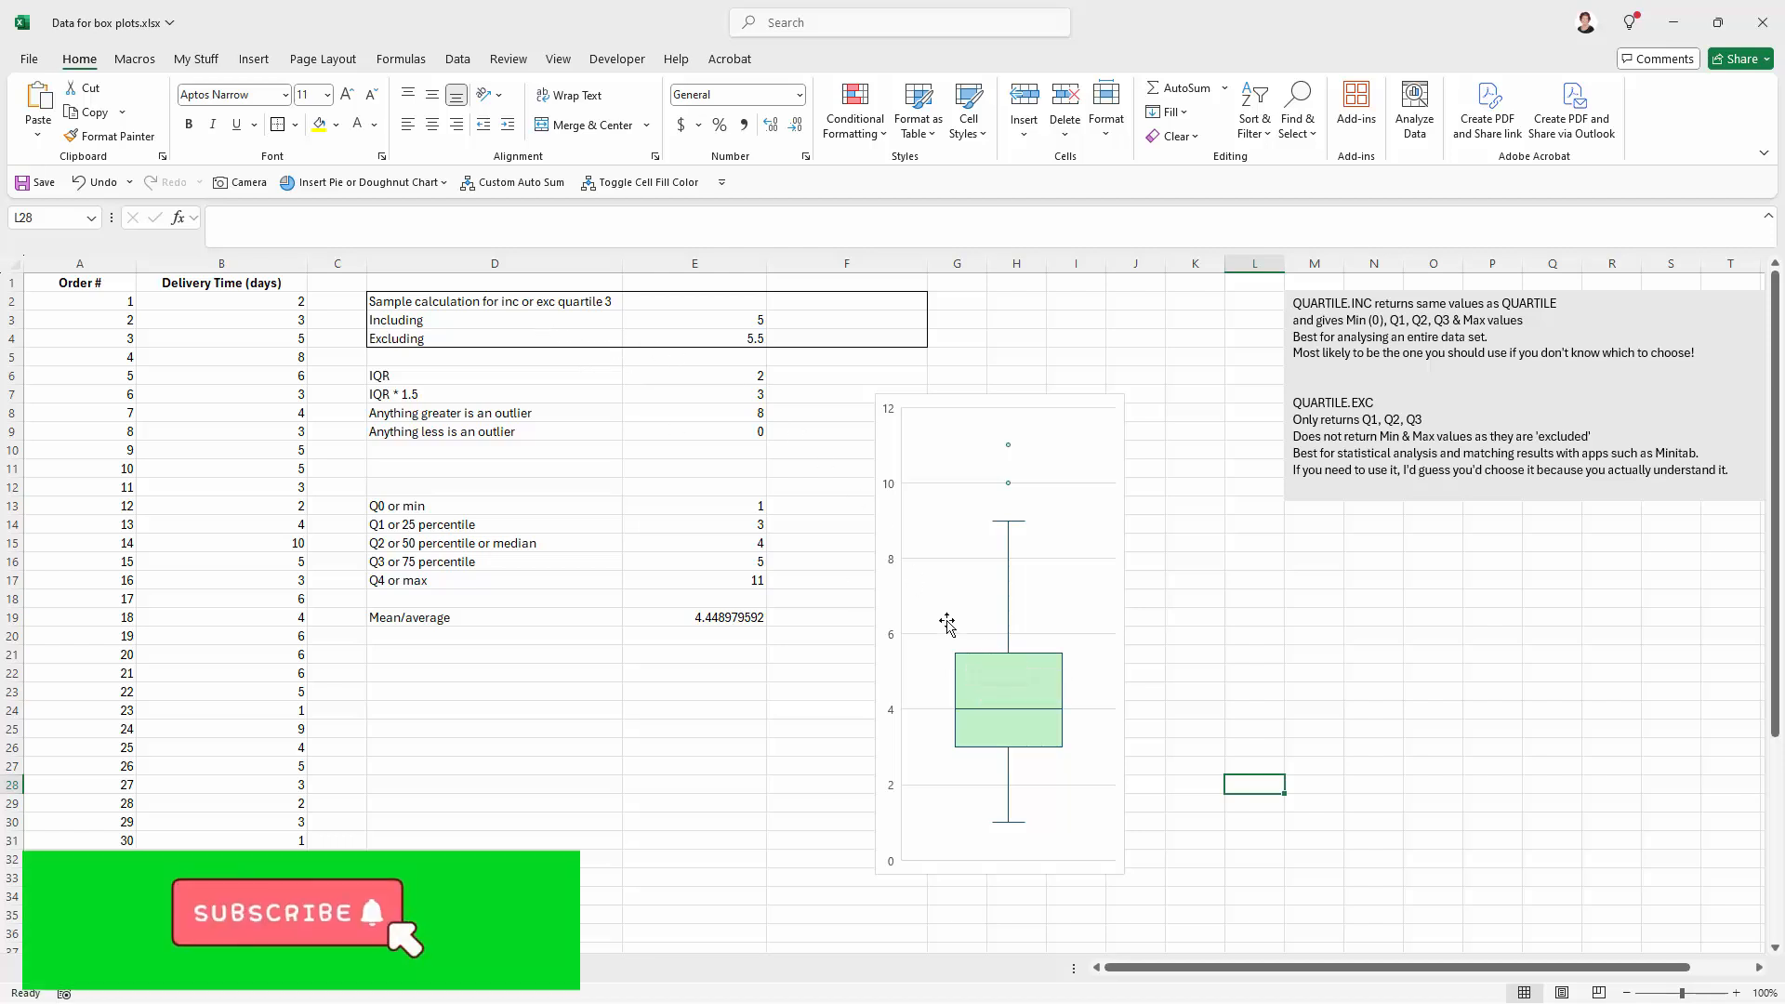
Return the box plot series' quartile calculation to Inclusive median and close the formatting options.
{"action": "right_click", "coordinate": [1030, 685]}
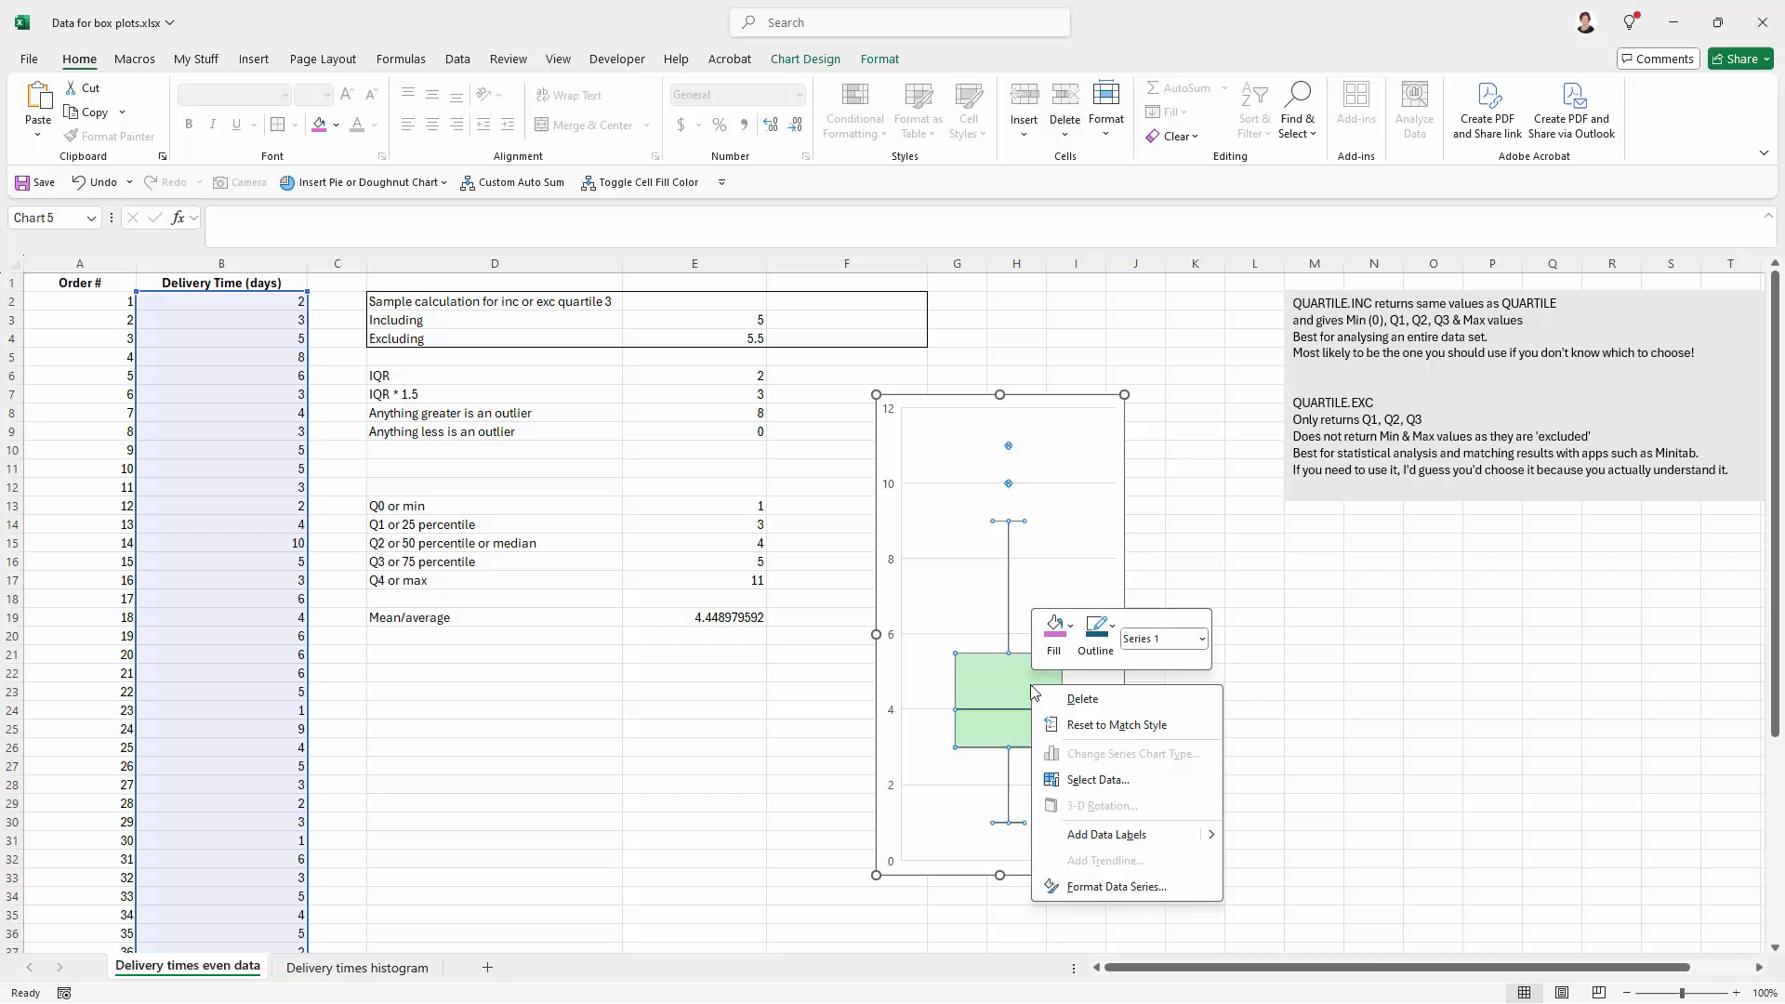
{"action": "left_click", "coordinate": [1108, 886]}
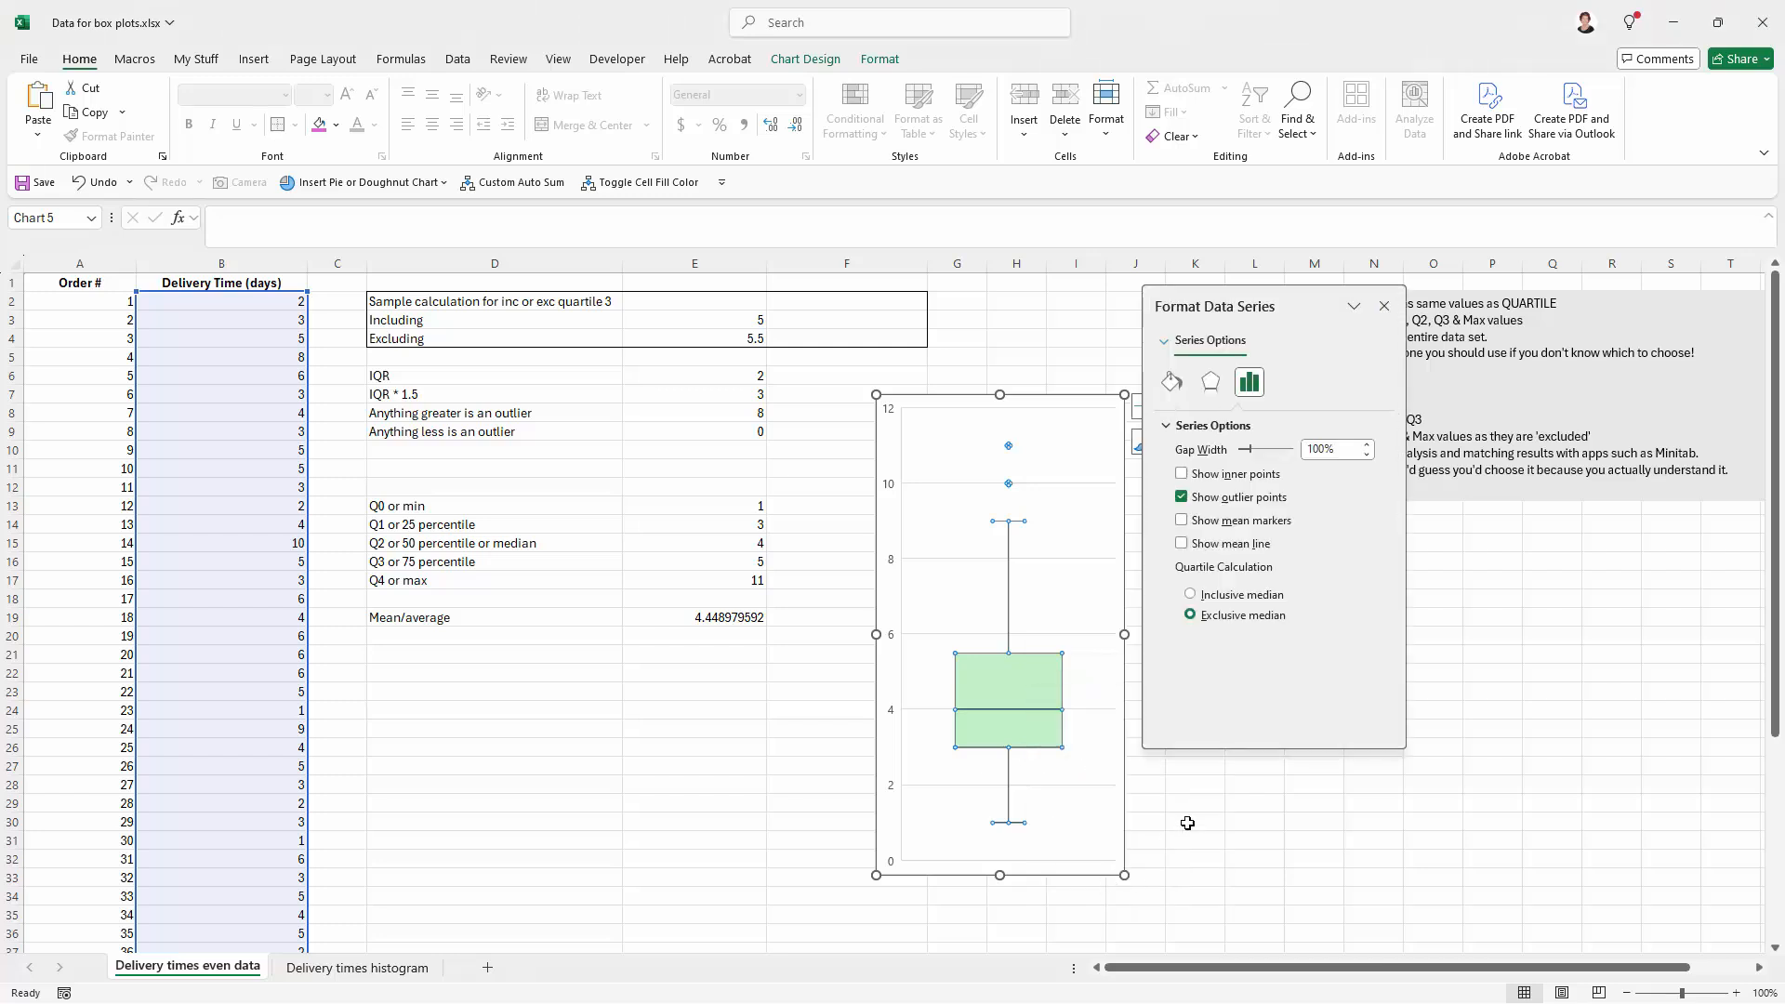
{"action": "left_click", "coordinate": [1225, 595]}
{"action": "left_click", "coordinate": [1194, 820]}
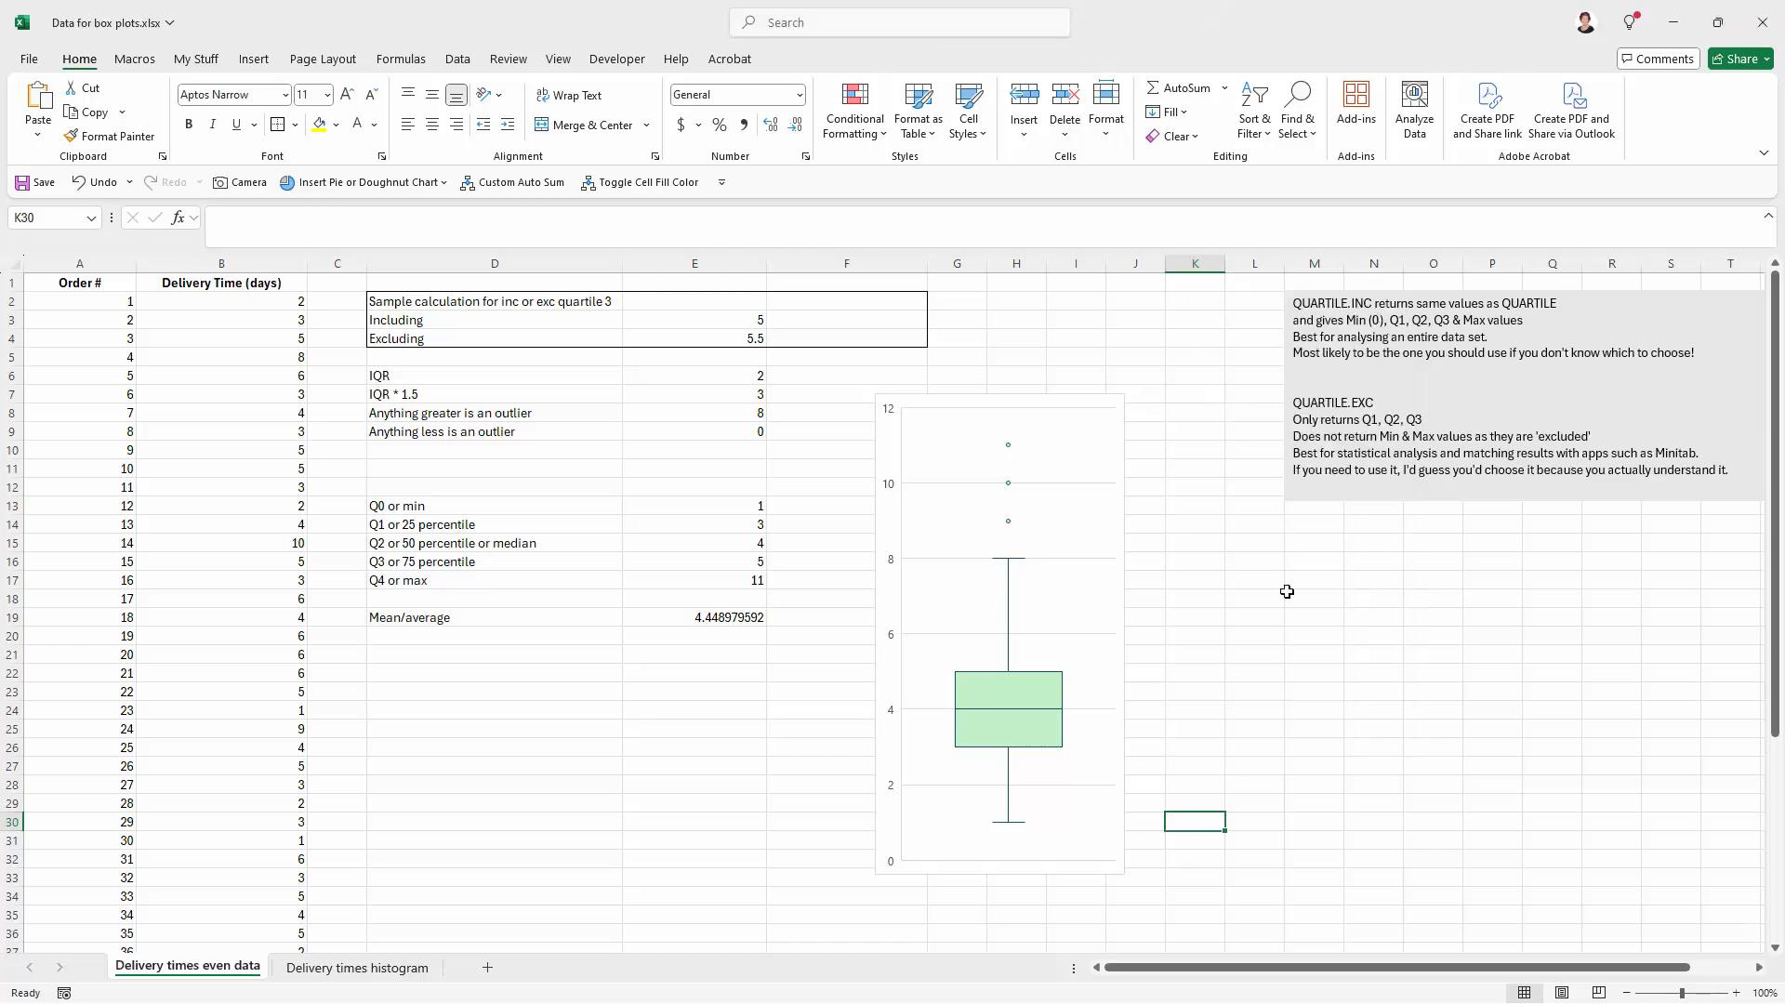
{"action": "left_click", "coordinate": [1385, 306]}
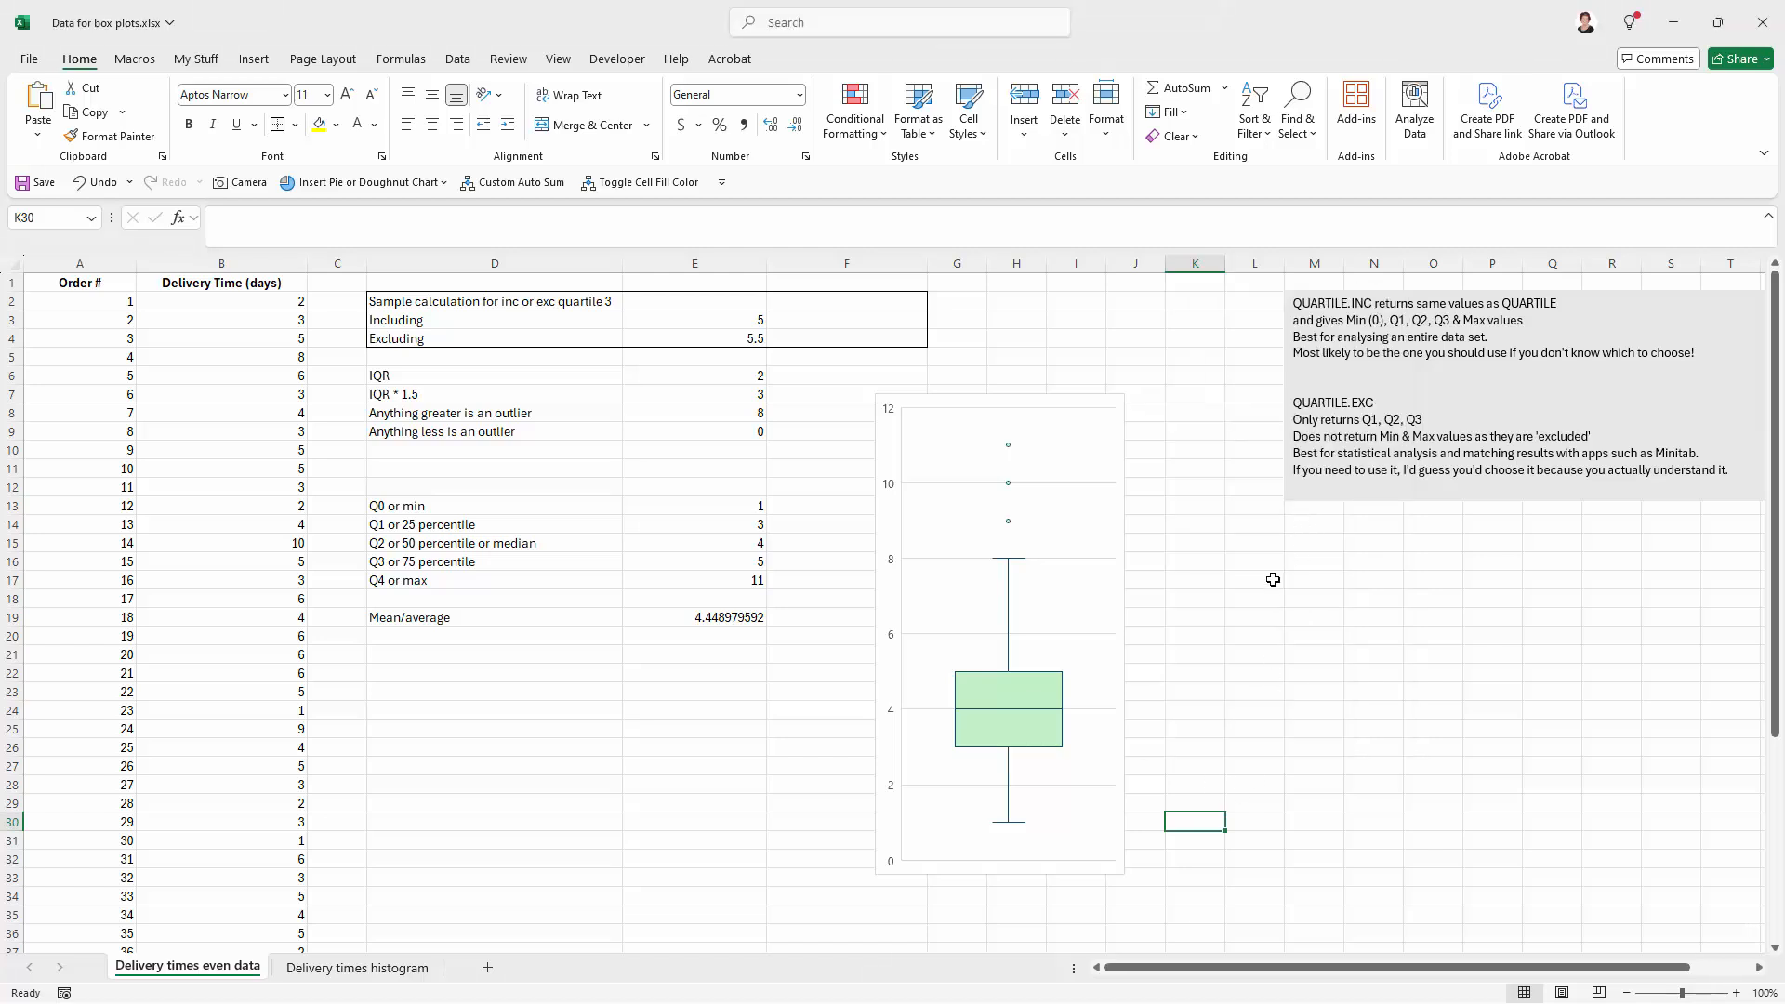